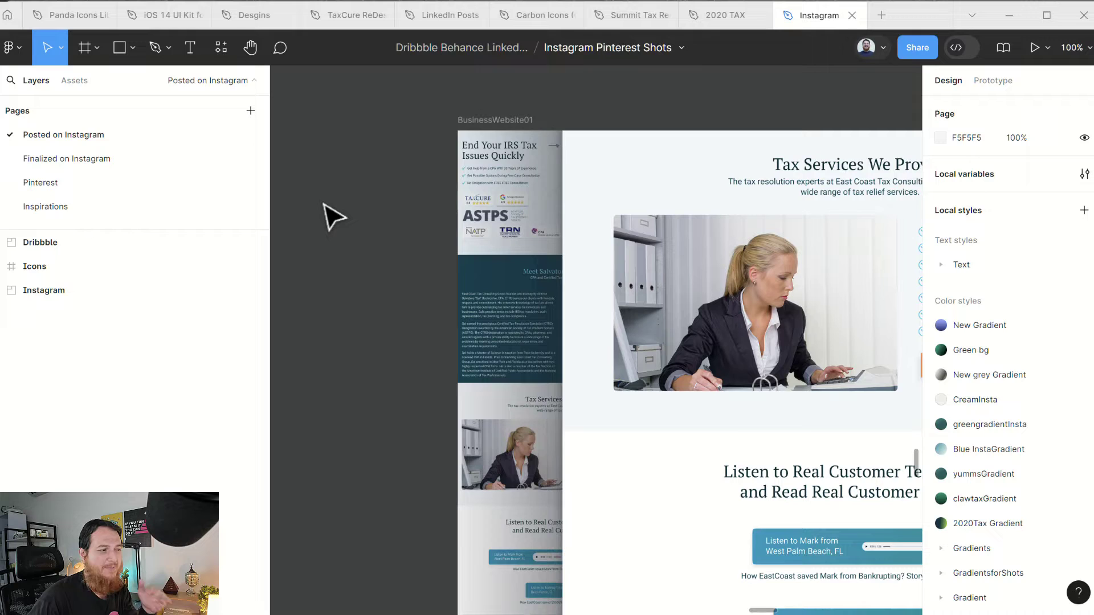
# - Switch from the 2020 TAX file to Summit Tax Relief and zoom out over its My Versions frames
pyautogui.click(709, 23)
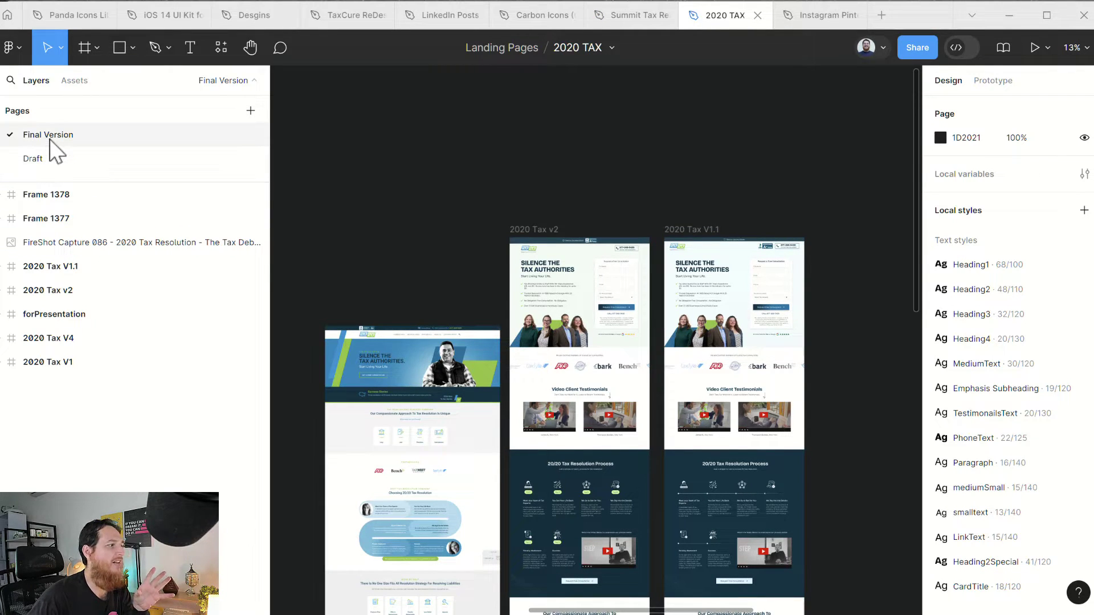
pyautogui.click(619, 20)
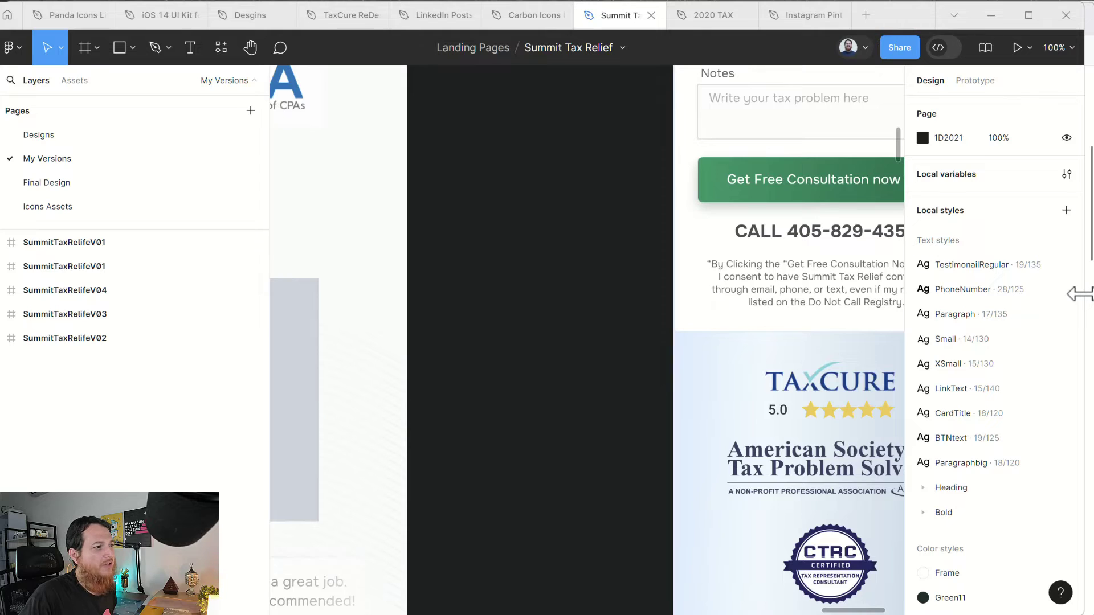
pyautogui.moveTo(1084, 294); pyautogui.dragTo(1093, 294)
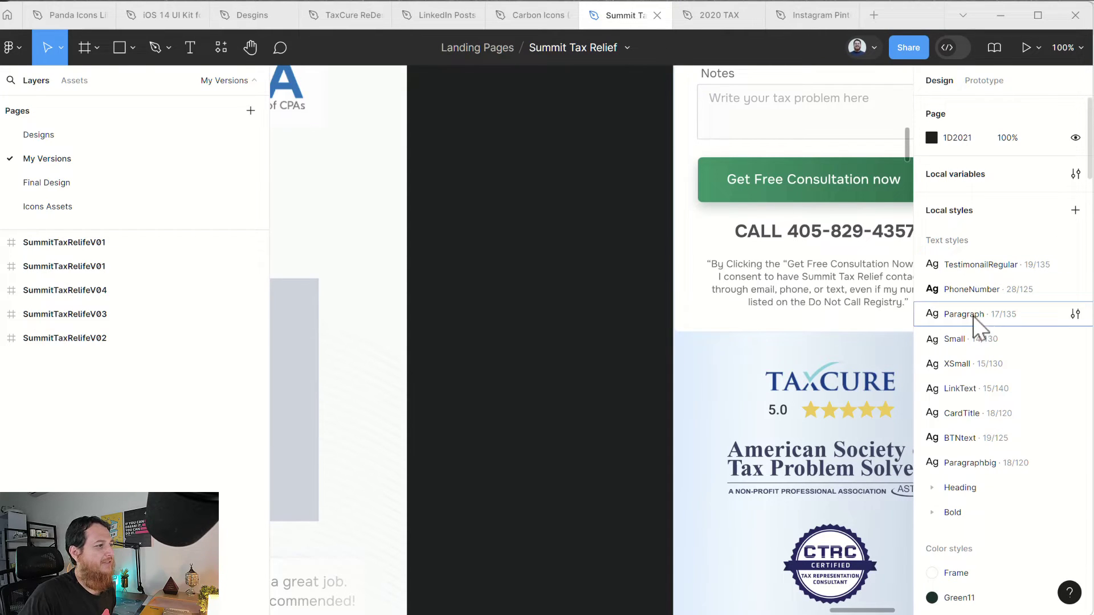
pyautogui.scroll(-10, 536, 362)
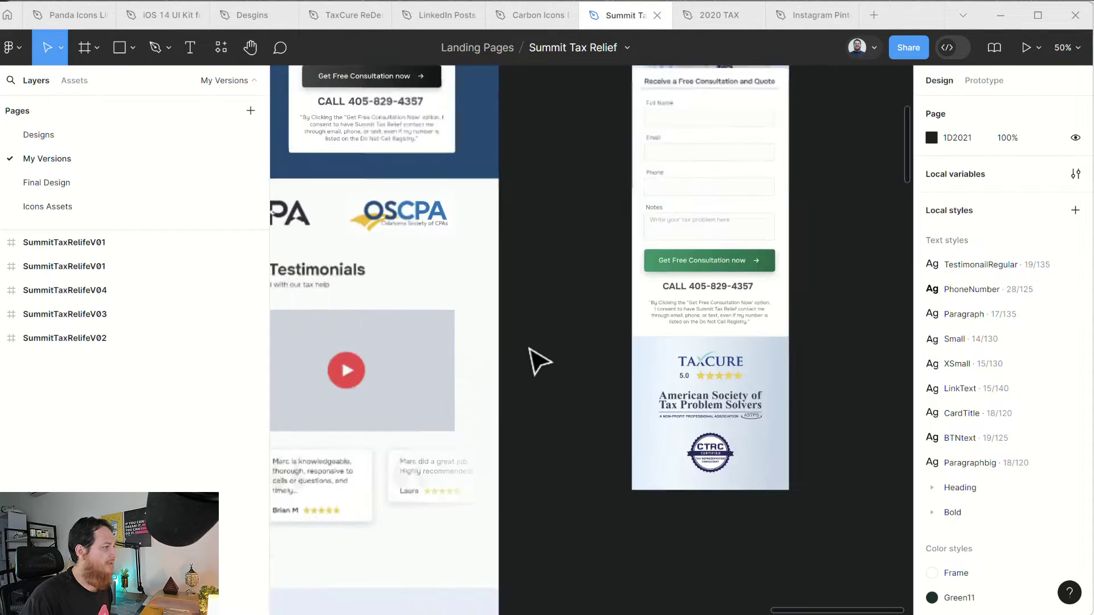
pyautogui.hscroll(-4, 474, 365)
pyautogui.scroll(-3, 475, 365)
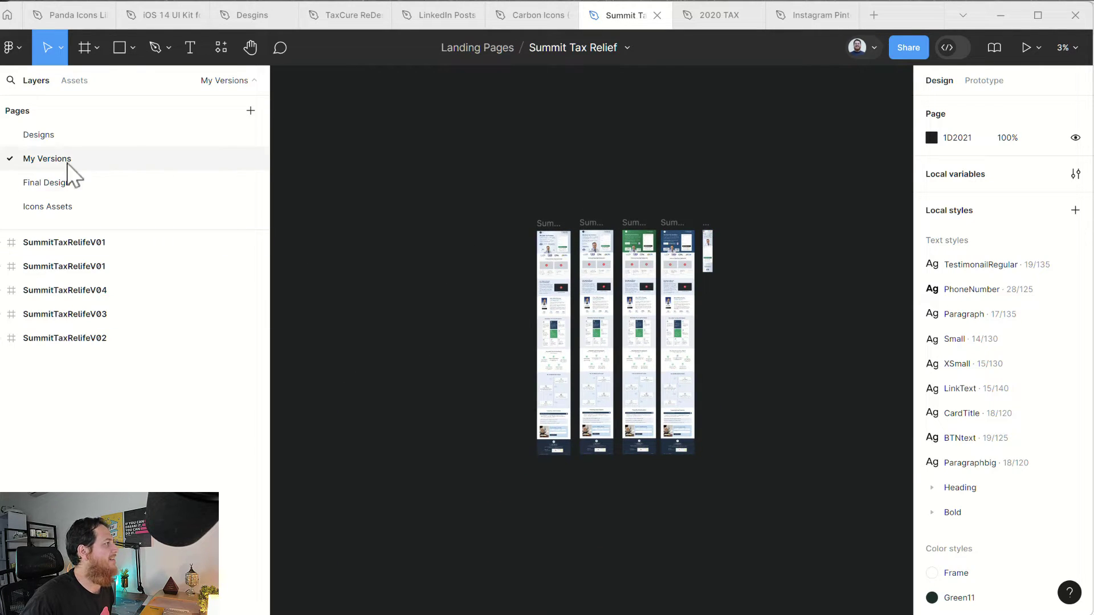
# - Open the Designs page and pan to reveal the About, Testimonials and Contact sections
pyautogui.click(45, 135)
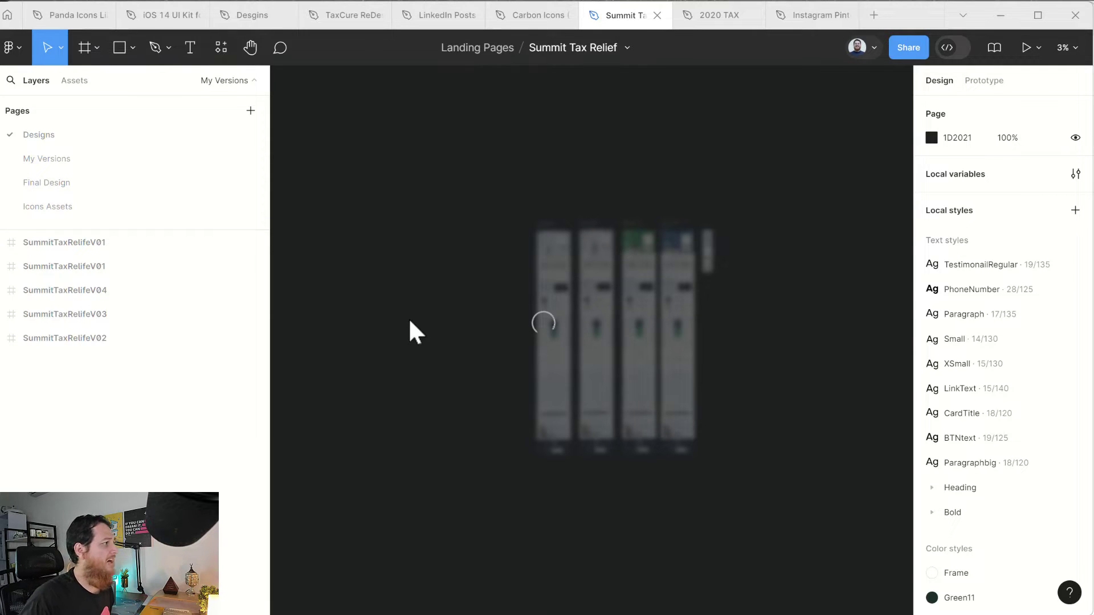
pyautogui.hscroll(-1, 476, 196)
pyautogui.moveTo(476, 196); pyautogui.dragTo(794, 225)
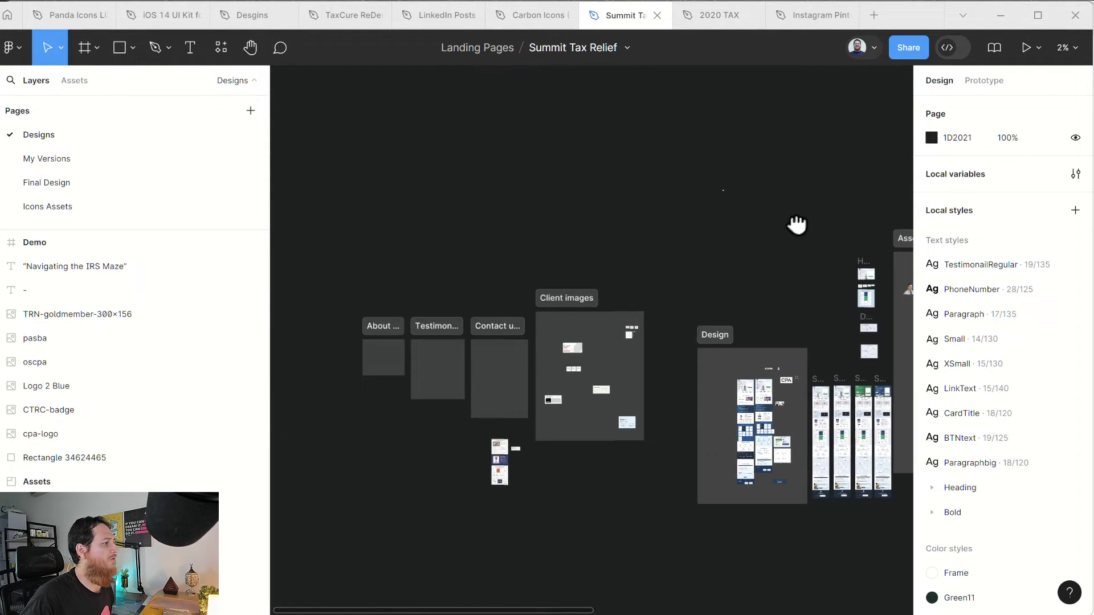
pyautogui.moveTo(637, 245); pyautogui.dragTo(754, 243)
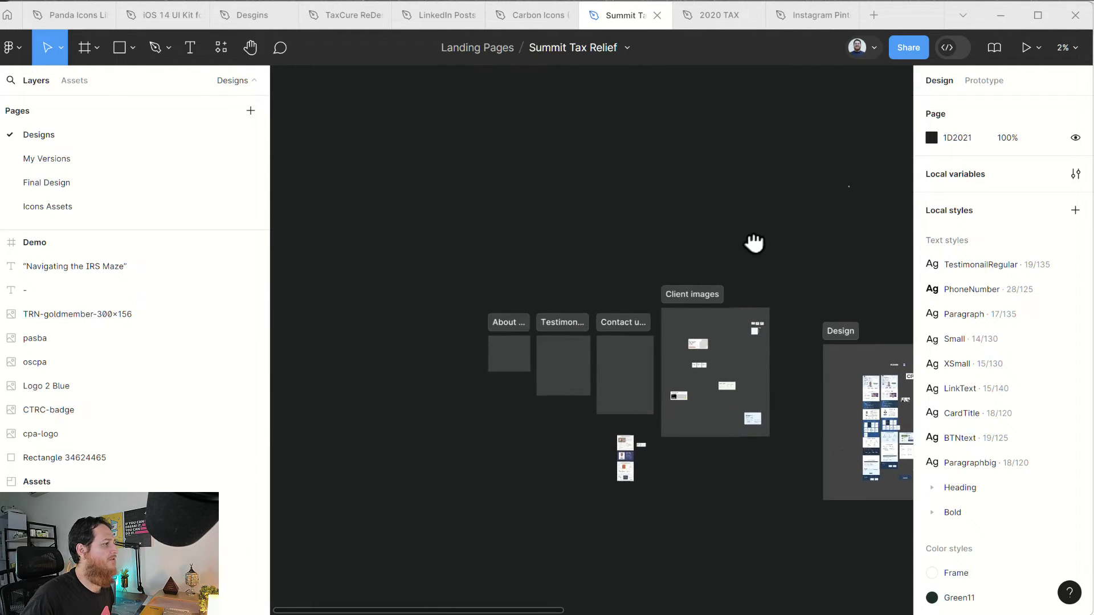
# - Select the Client images section, then pan over and select the Design section
pyautogui.click(696, 302)
pyautogui.hscroll(3, 598, 269)
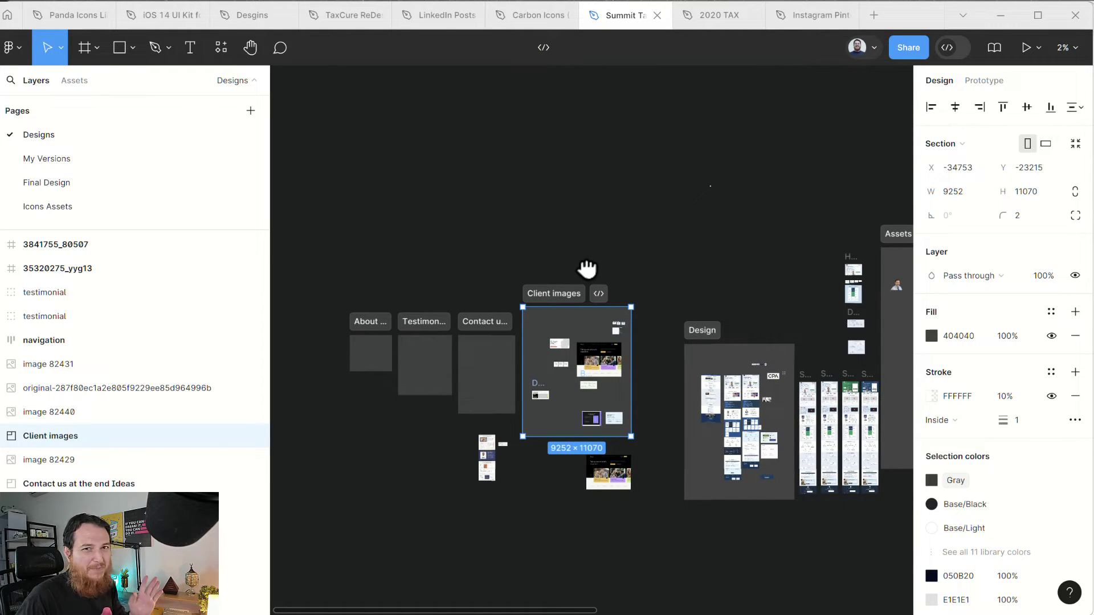
pyautogui.click(684, 259)
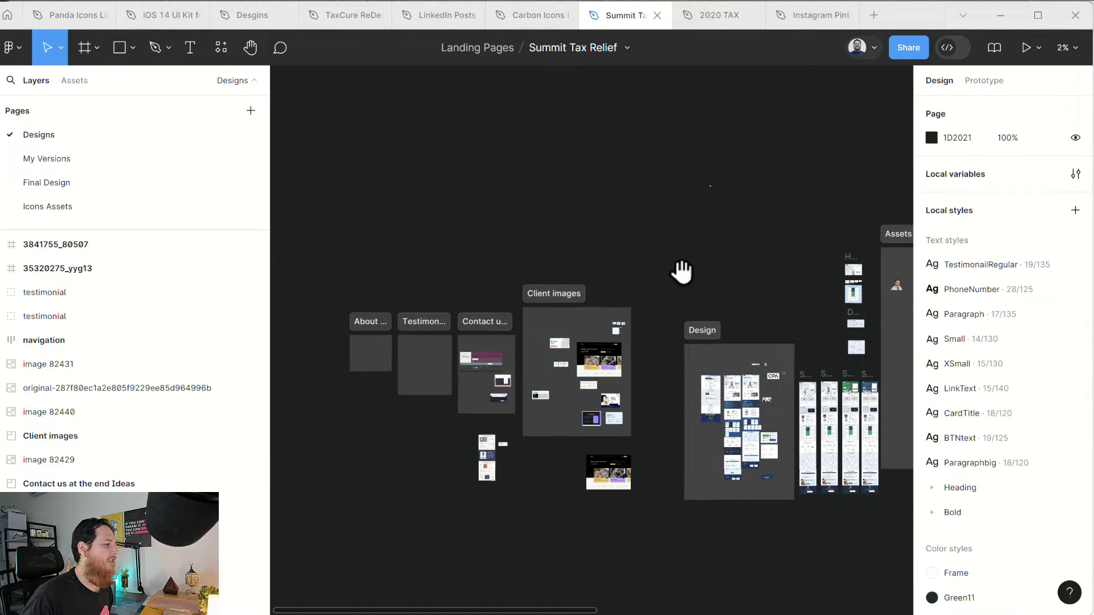
pyautogui.moveTo(681, 271); pyautogui.dragTo(626, 276)
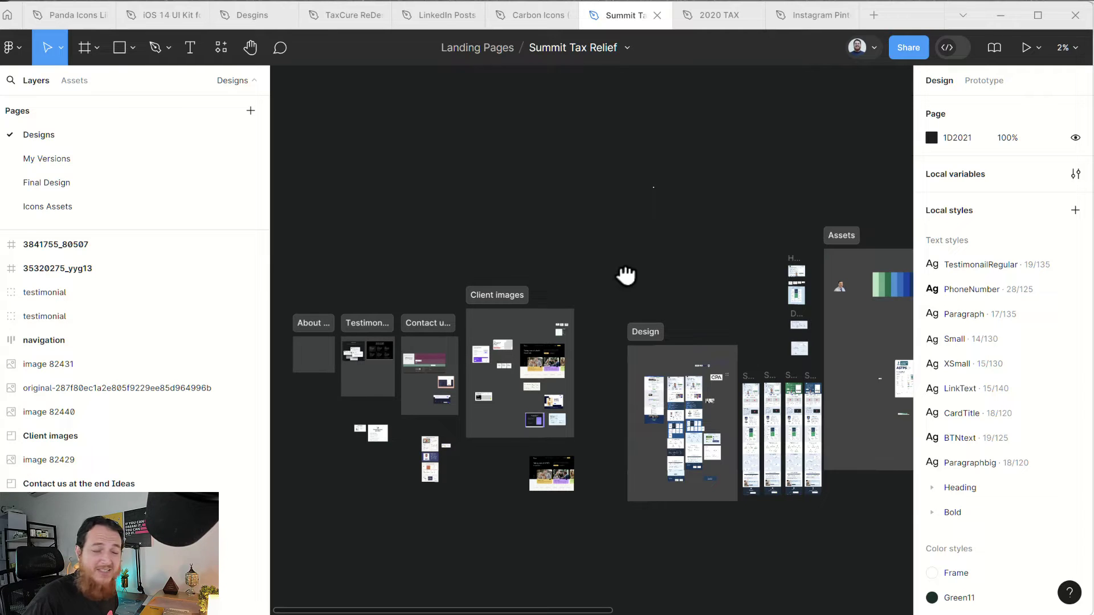
pyautogui.moveTo(630, 273); pyautogui.dragTo(539, 284)
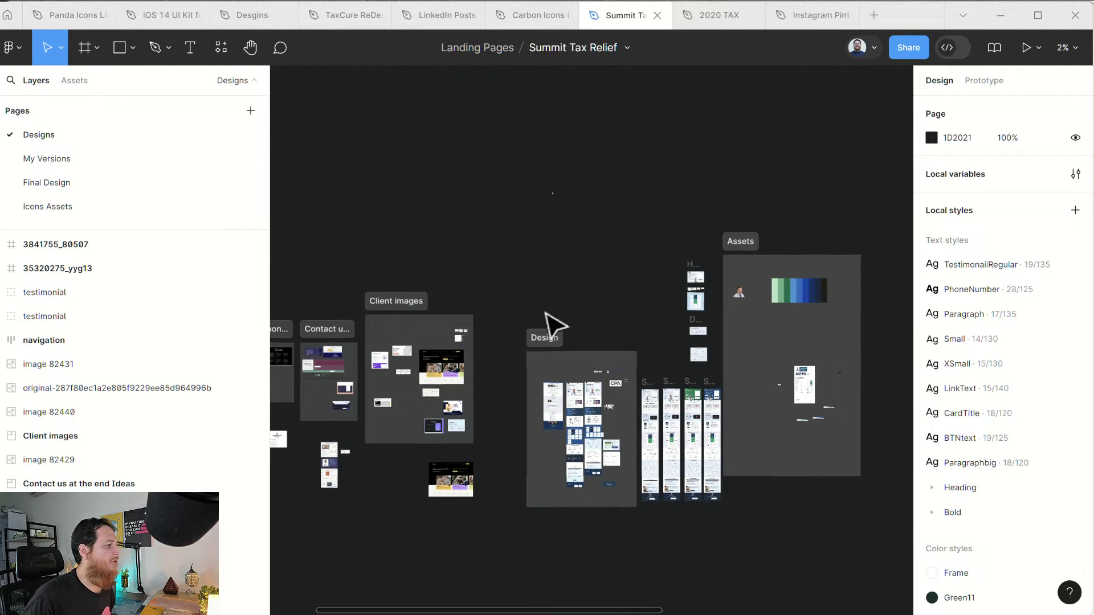
pyautogui.click(549, 340)
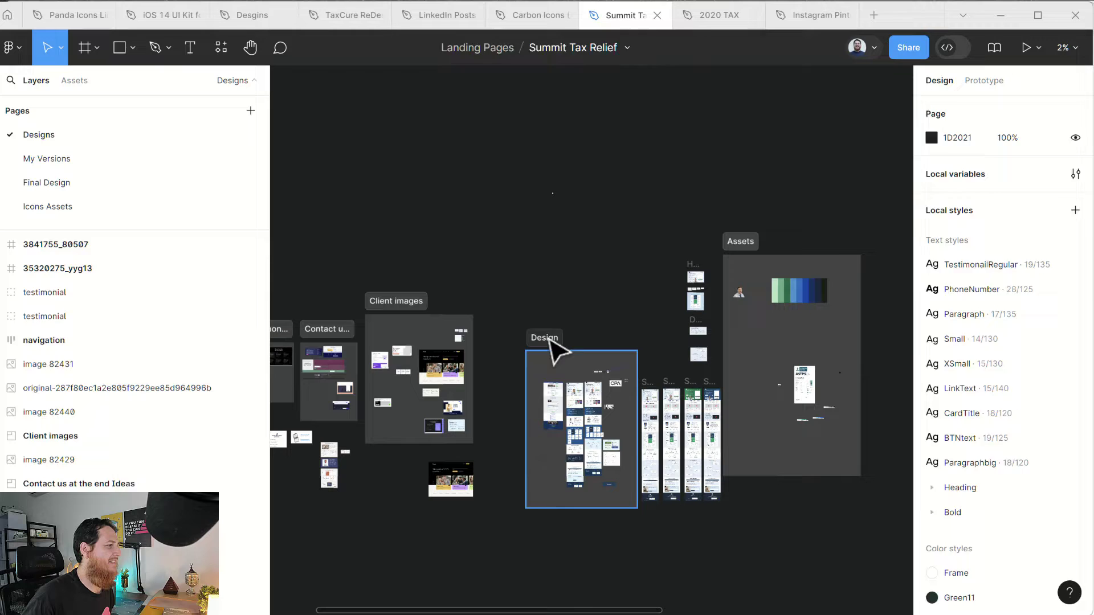
pyautogui.click(550, 341)
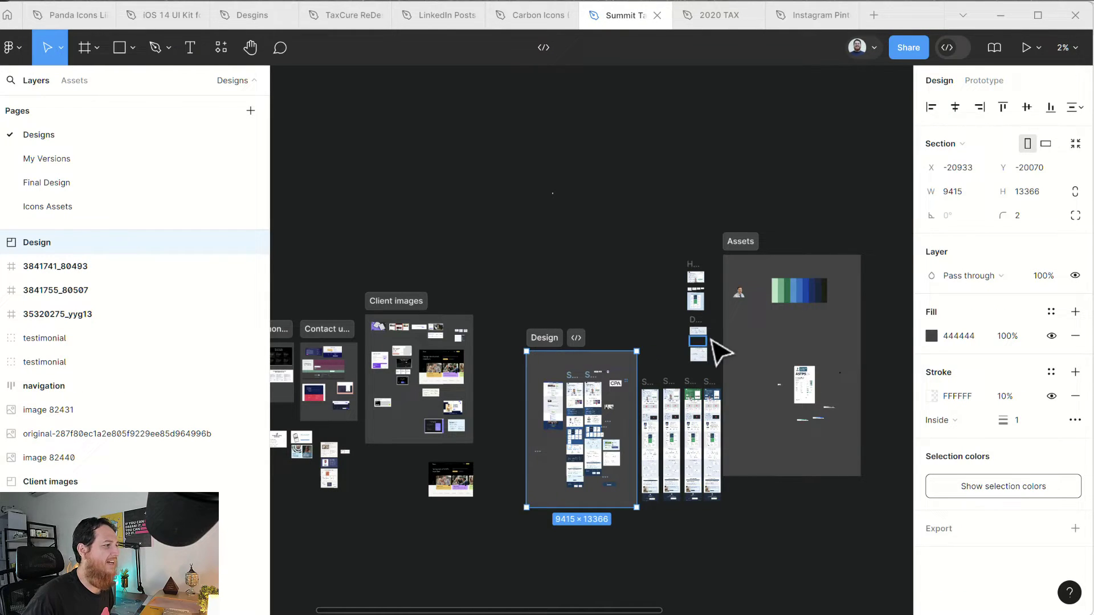
# - Move the Assets section further right and zoom in on its white S logo
pyautogui.click(740, 242)
pyautogui.moveTo(746, 244); pyautogui.dragTo(778, 245)
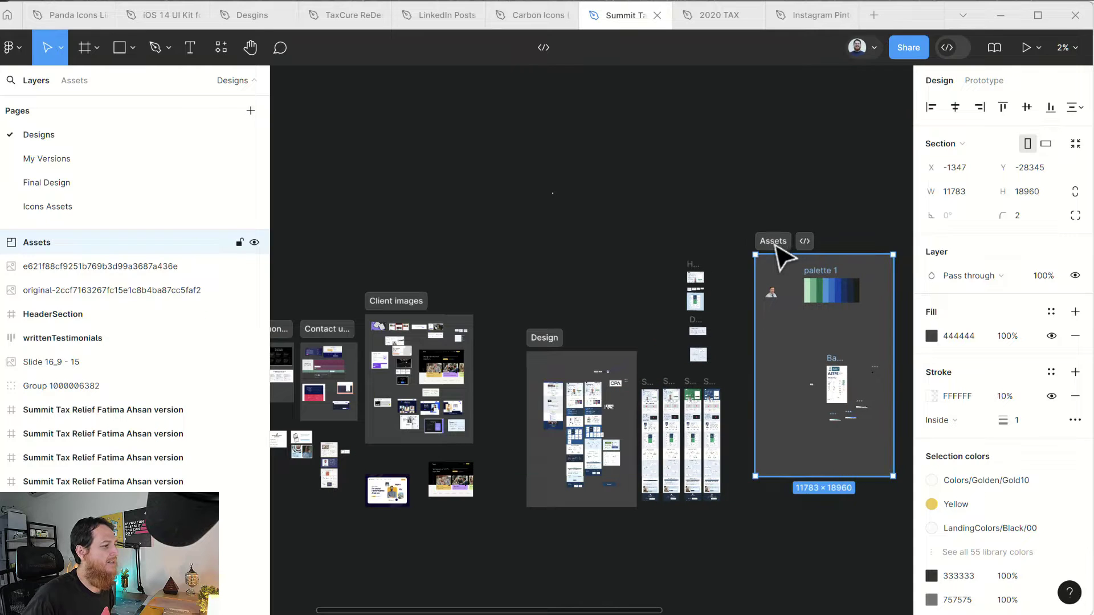
pyautogui.click(773, 294)
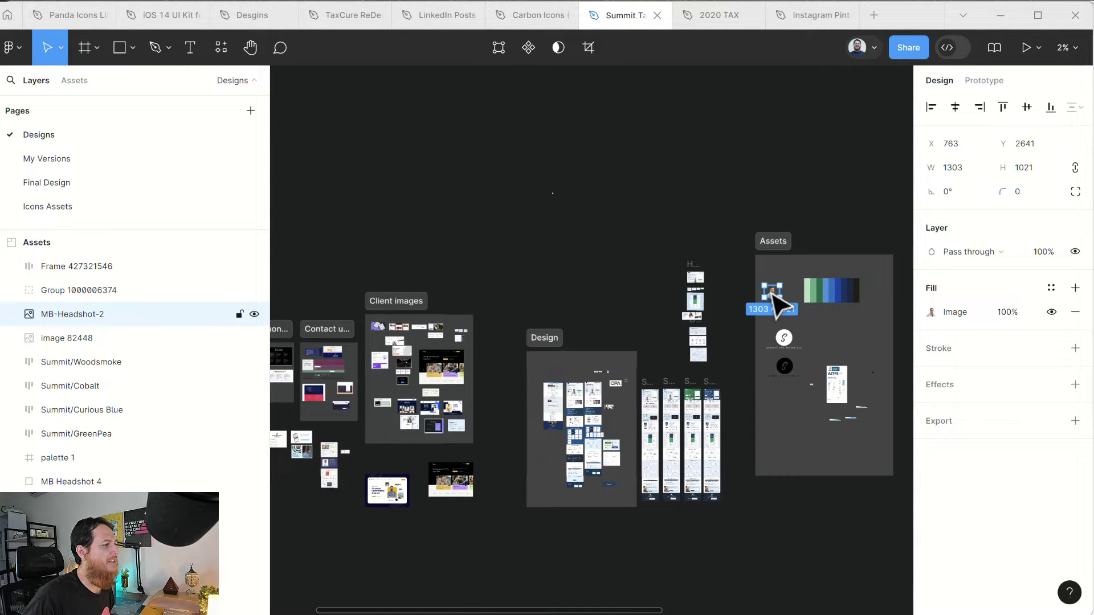
pyautogui.click(787, 345)
pyautogui.hotkey('shift', '2')
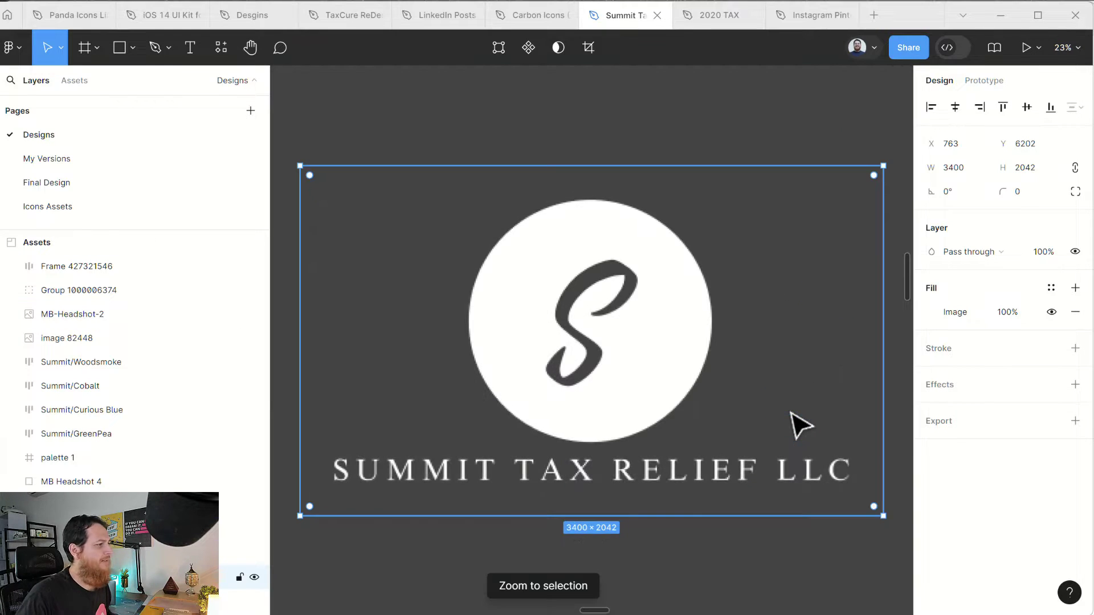
pyautogui.press('-')
pyautogui.press('-')
pyautogui.press('-')
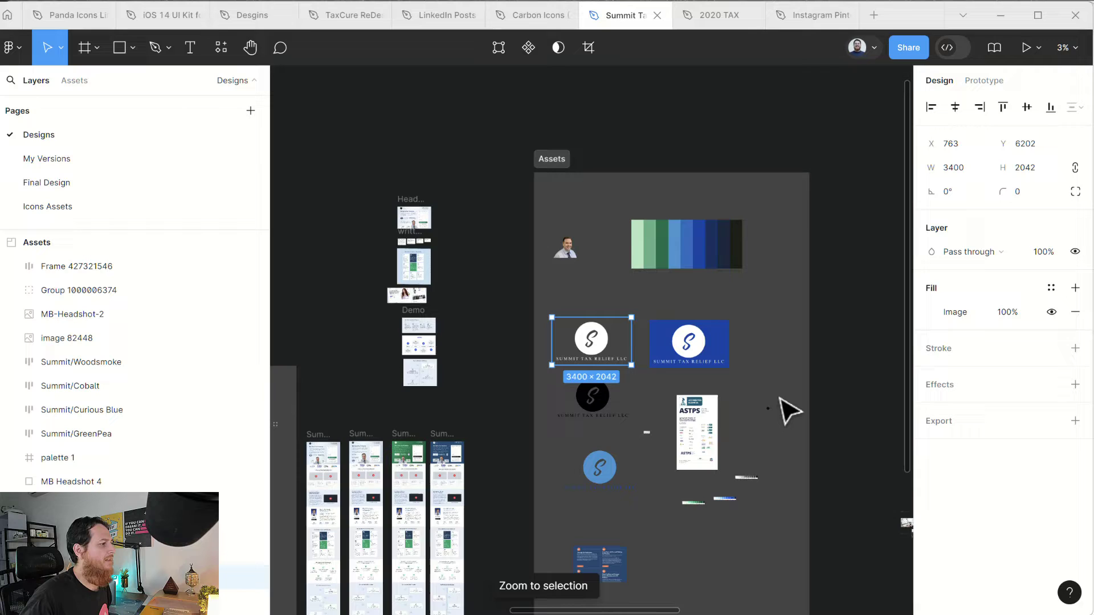
pyautogui.press('+')
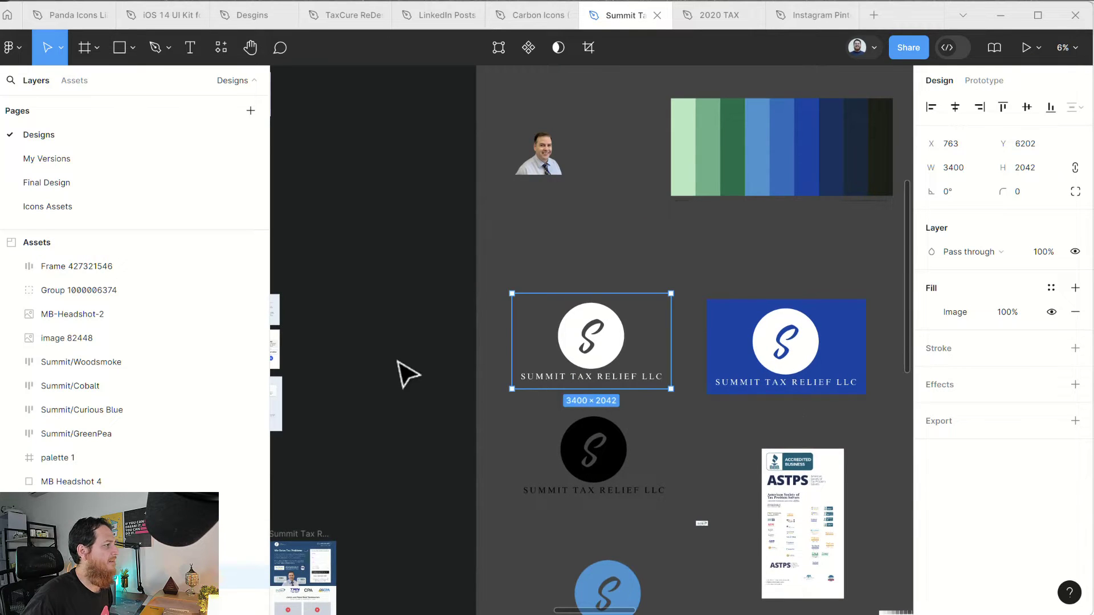
# - Move the headshot photo right toward the colour palette
pyautogui.click(405, 373)
pyautogui.scroll(3, 464, 420)
pyautogui.hscroll(4, 464, 420)
pyautogui.hscroll(1, 471, 432)
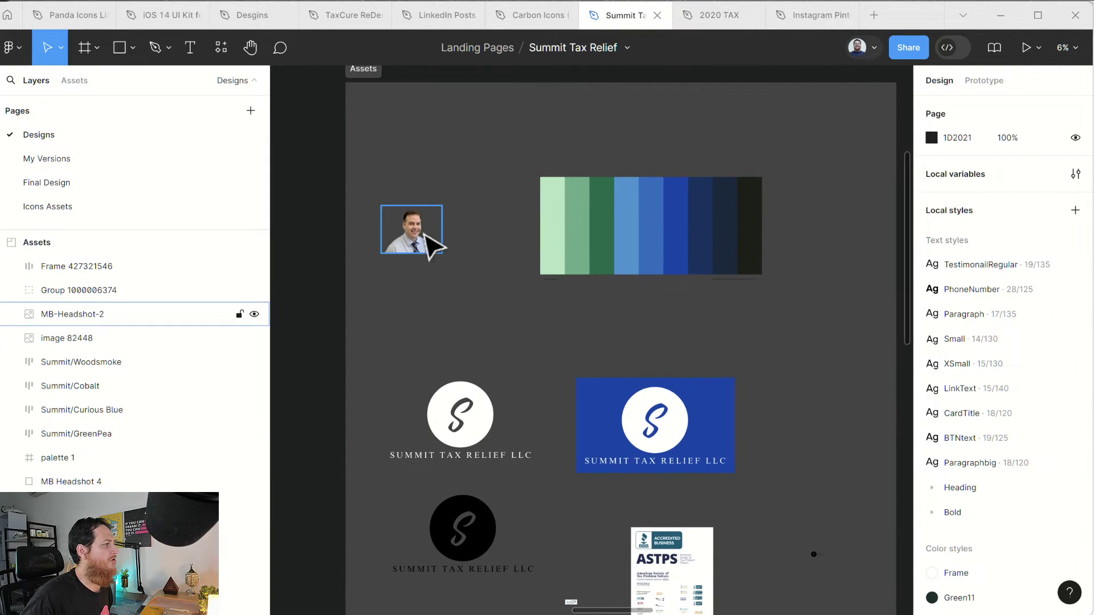
pyautogui.moveTo(425, 245); pyautogui.dragTo(468, 248)
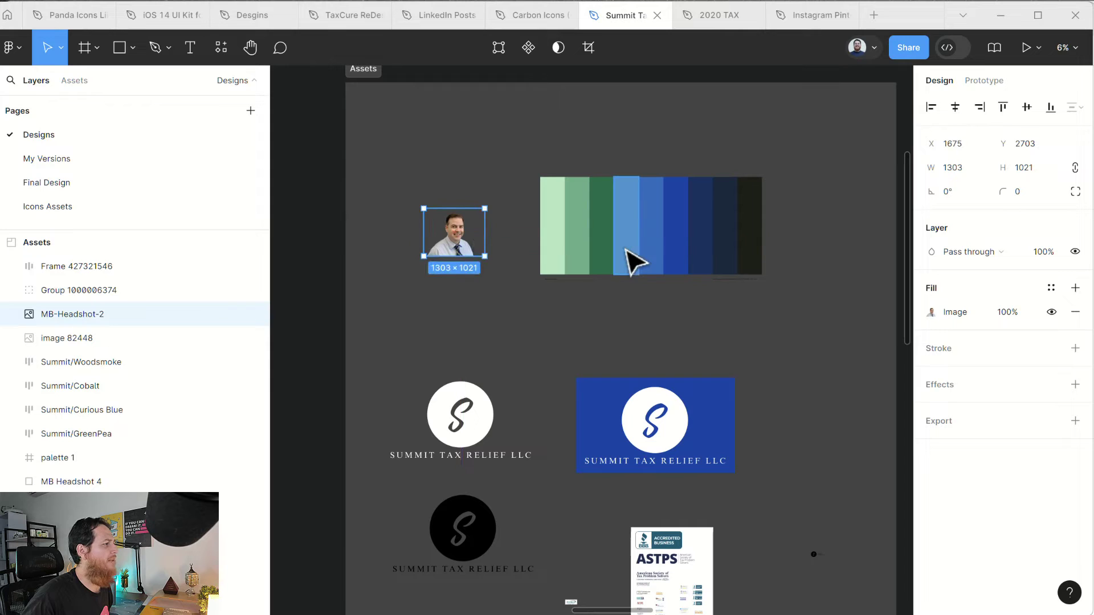
pyautogui.scroll(-3, 813, 397)
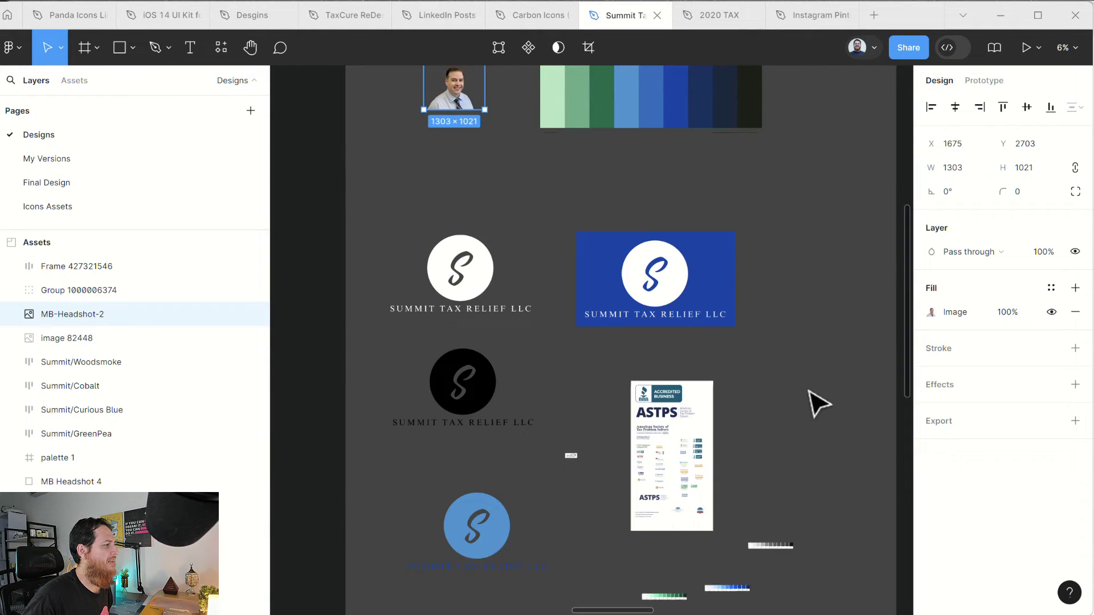
pyautogui.scroll(-3, 499, 513)
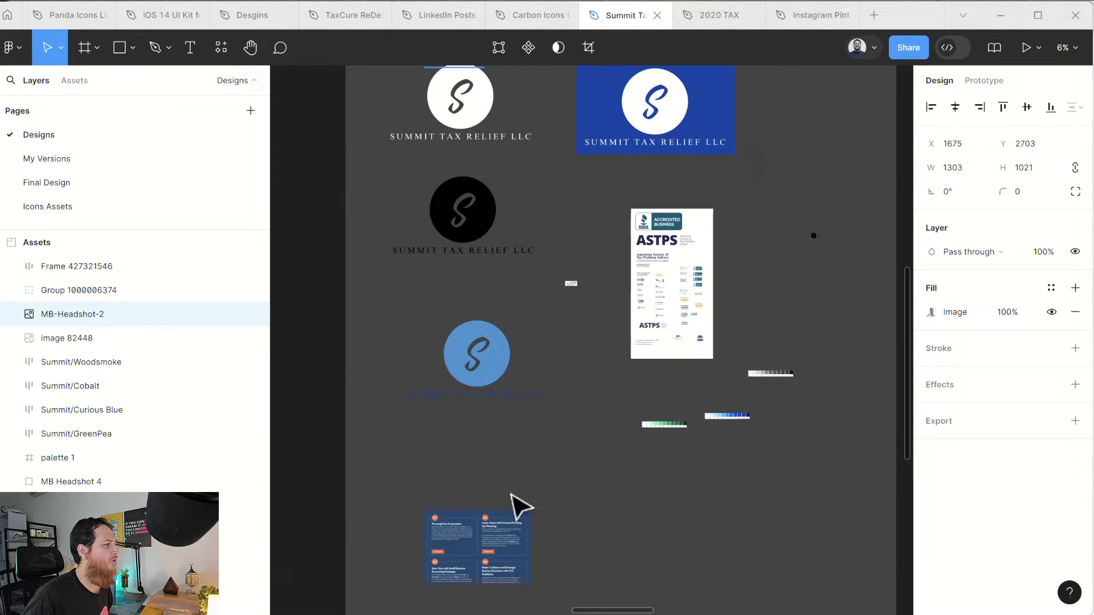
# - Inspect the ASTPS badge, Summit/GreenPea palette and dark logo frame, then zoom out to the whole page
pyautogui.click(655, 217)
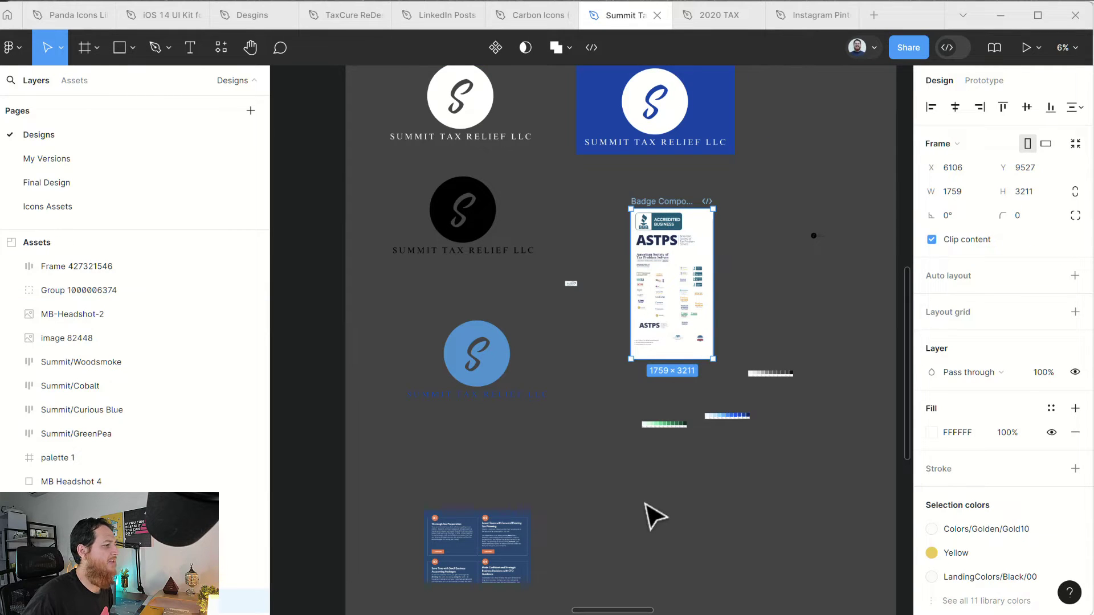
pyautogui.moveTo(623, 416); pyautogui.dragTo(705, 459)
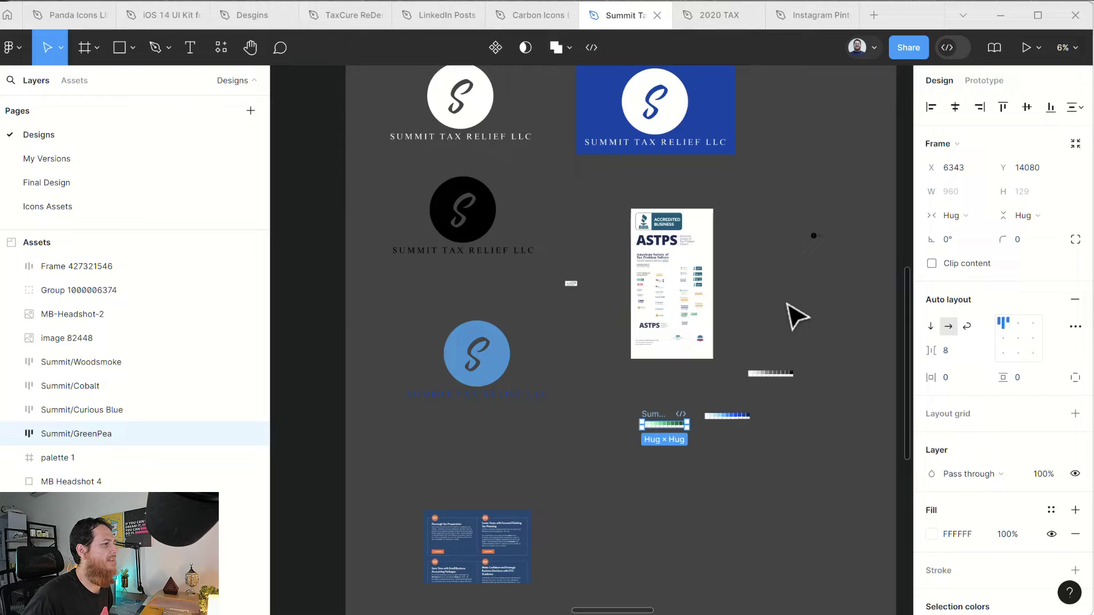
pyautogui.click(816, 236)
pyautogui.click(809, 250)
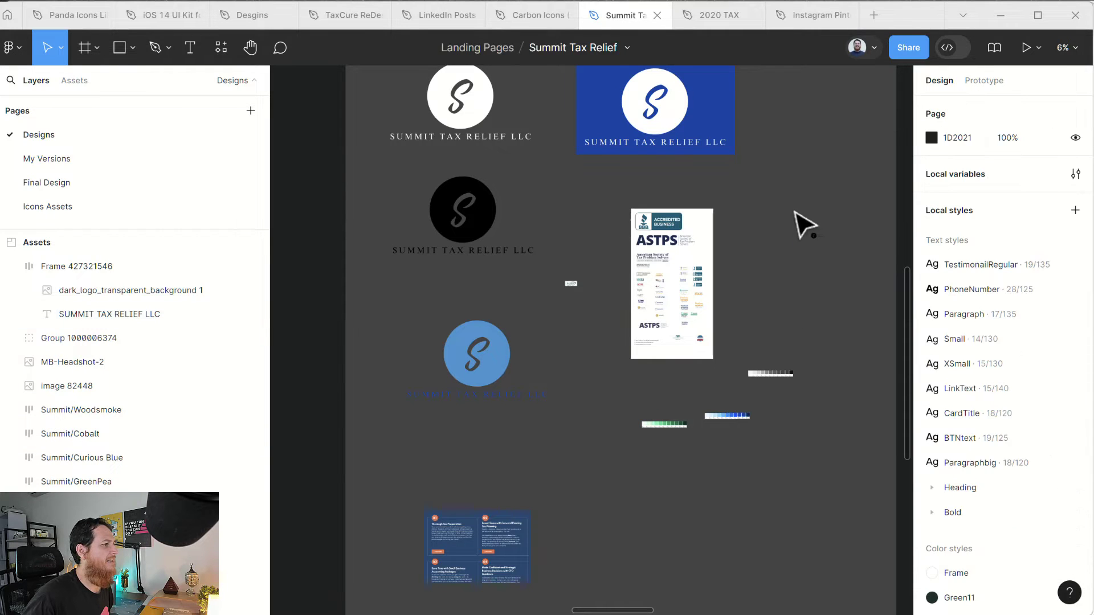
pyautogui.moveTo(795, 212); pyautogui.dragTo(863, 278)
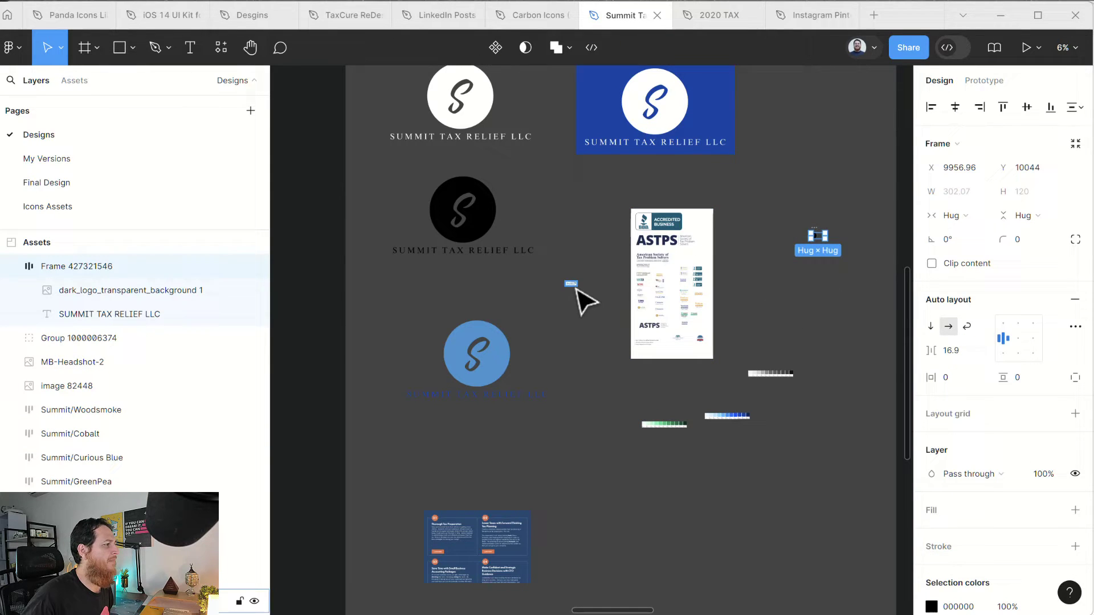
pyautogui.hotkey('shift', '2')
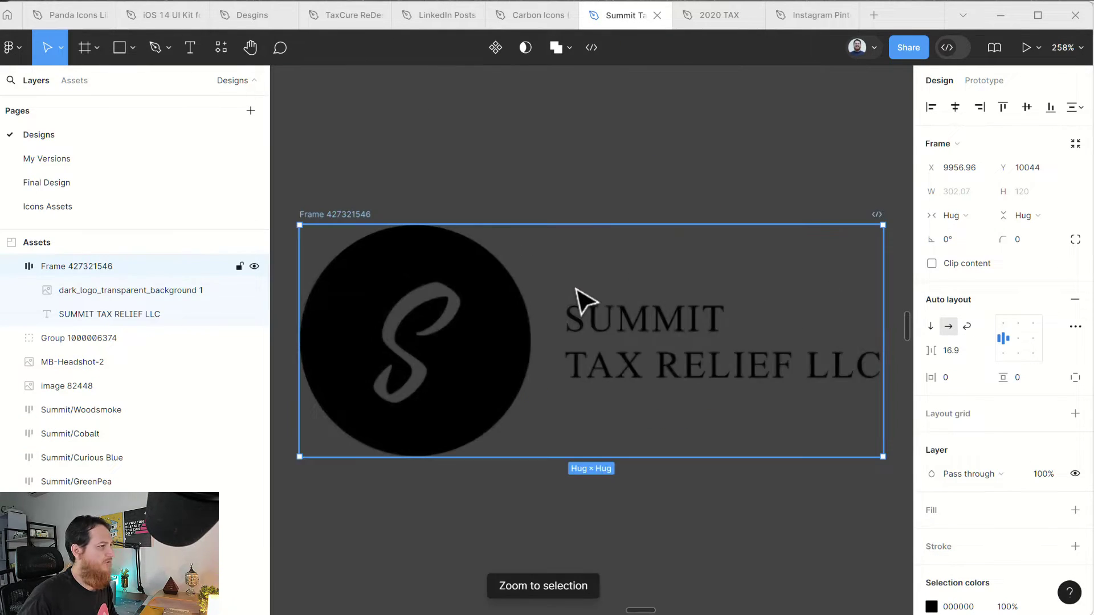
pyautogui.click(631, 500)
pyautogui.hotkey('shift', '1')
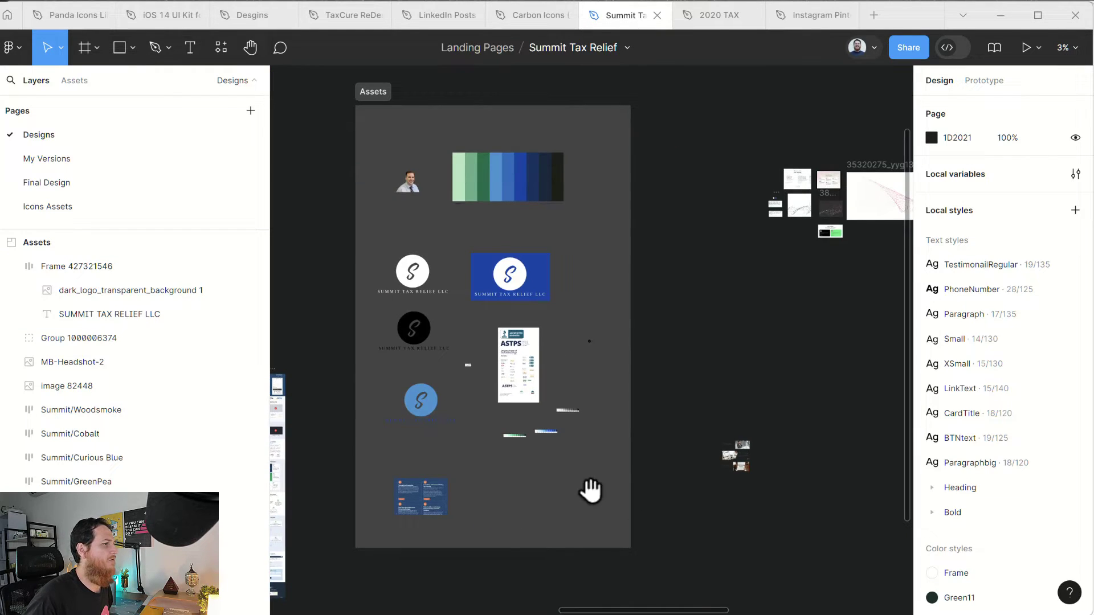
# - Rename the Design section to 'Draft Design'
pyautogui.moveTo(562, 496); pyautogui.dragTo(794, 532)
pyautogui.hscroll(-5, 689, 513)
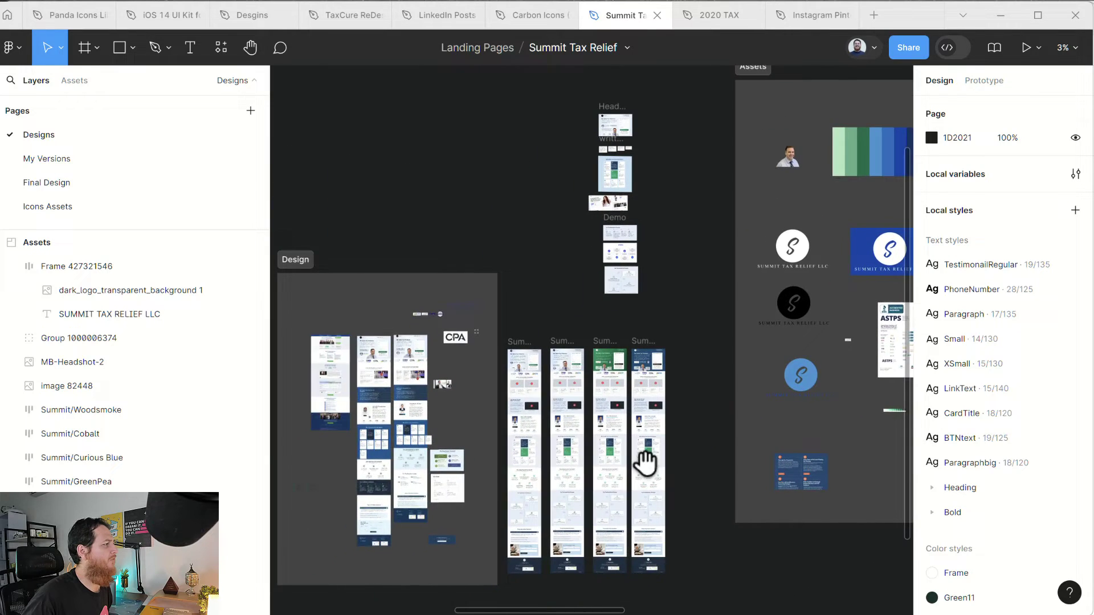
pyautogui.hscroll(-4, 646, 463)
pyautogui.click(406, 260)
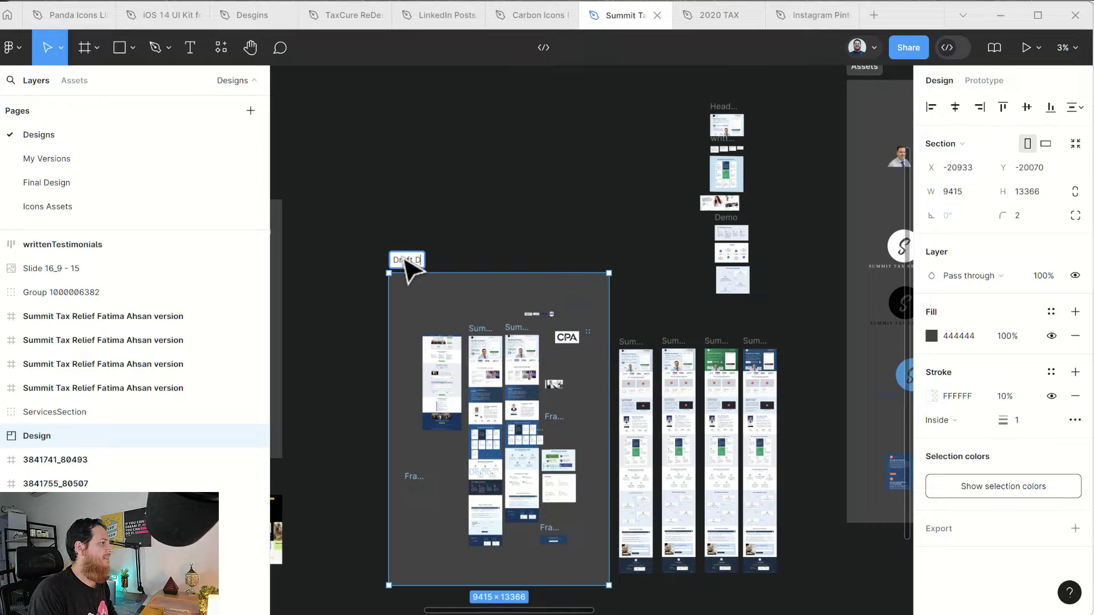
pyautogui.write('Draft Design')
pyautogui.press('Return')
# - Draw a new section around the loose header, testimonial and demo blocks
pyautogui.click(562, 215)
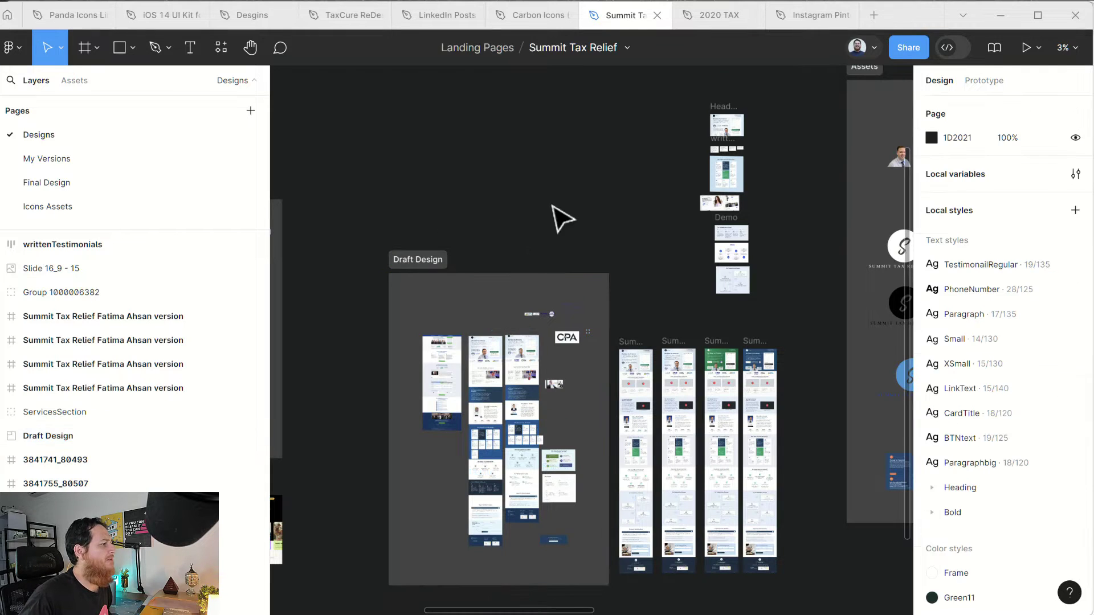
pyautogui.moveTo(562, 215); pyautogui.dragTo(366, 300)
pyautogui.hscroll(3, 366, 300)
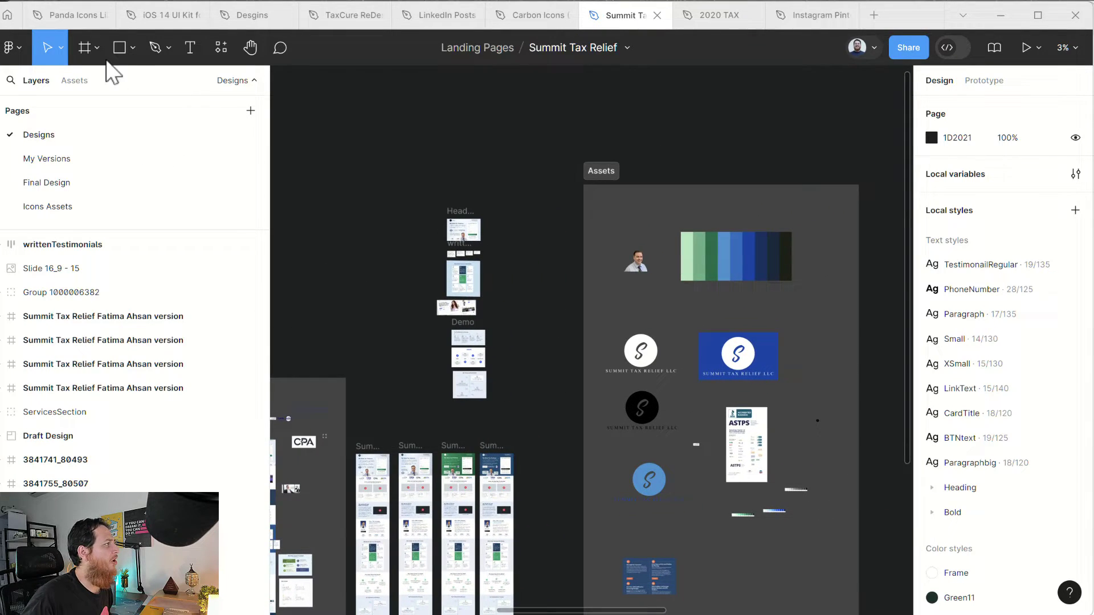
pyautogui.click(95, 48)
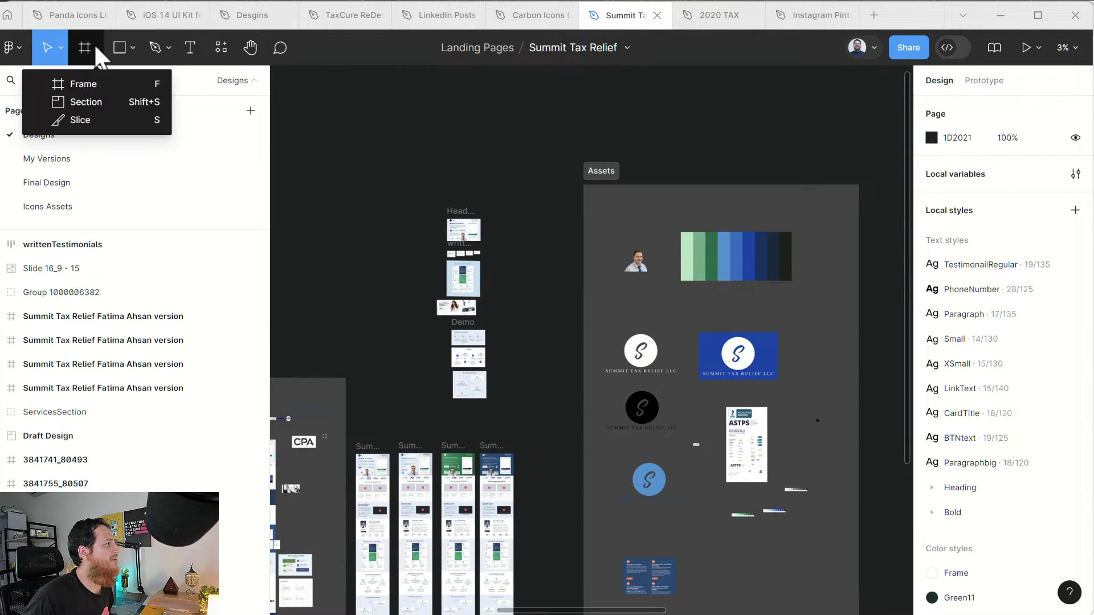
pyautogui.click(90, 102)
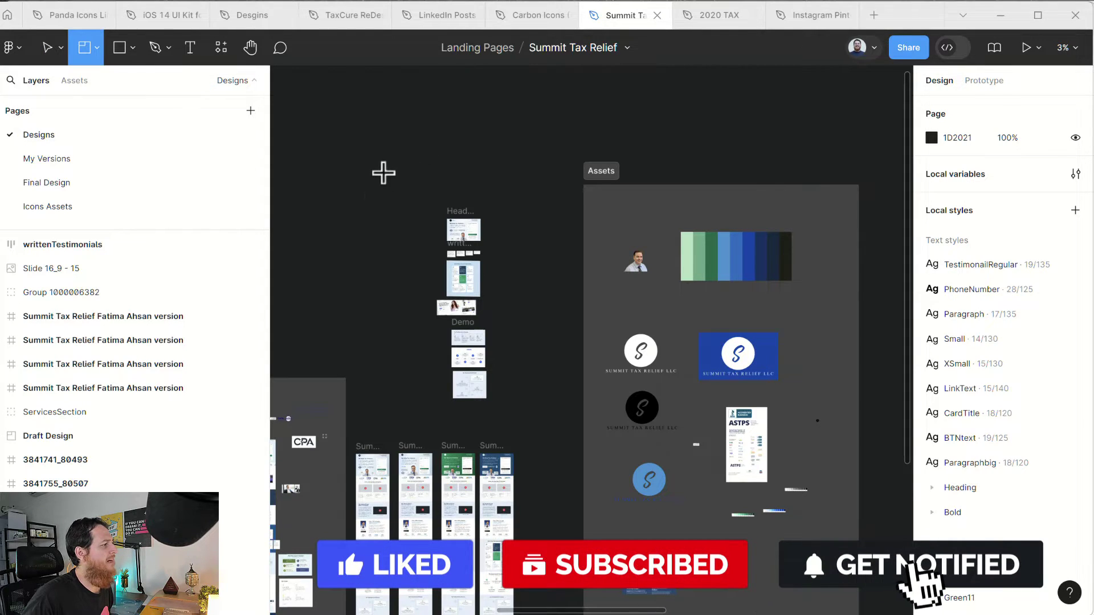
pyautogui.moveTo(383, 171); pyautogui.dragTo(539, 422)
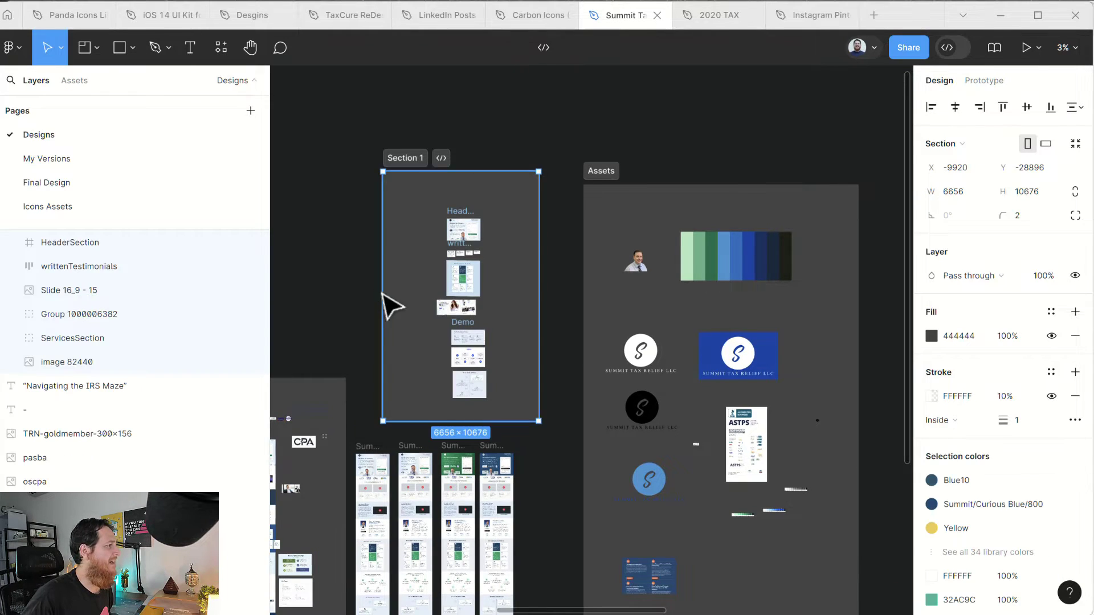
pyautogui.doubleClick(407, 158)
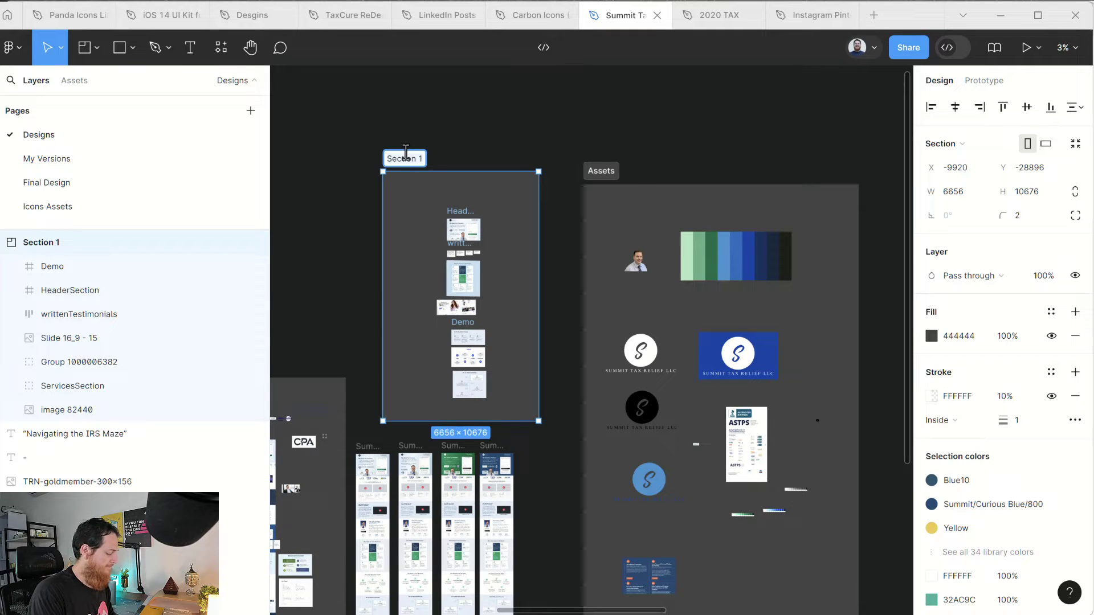
# - Name the new section 'Unused Blocks'
pyautogui.write('Unused')
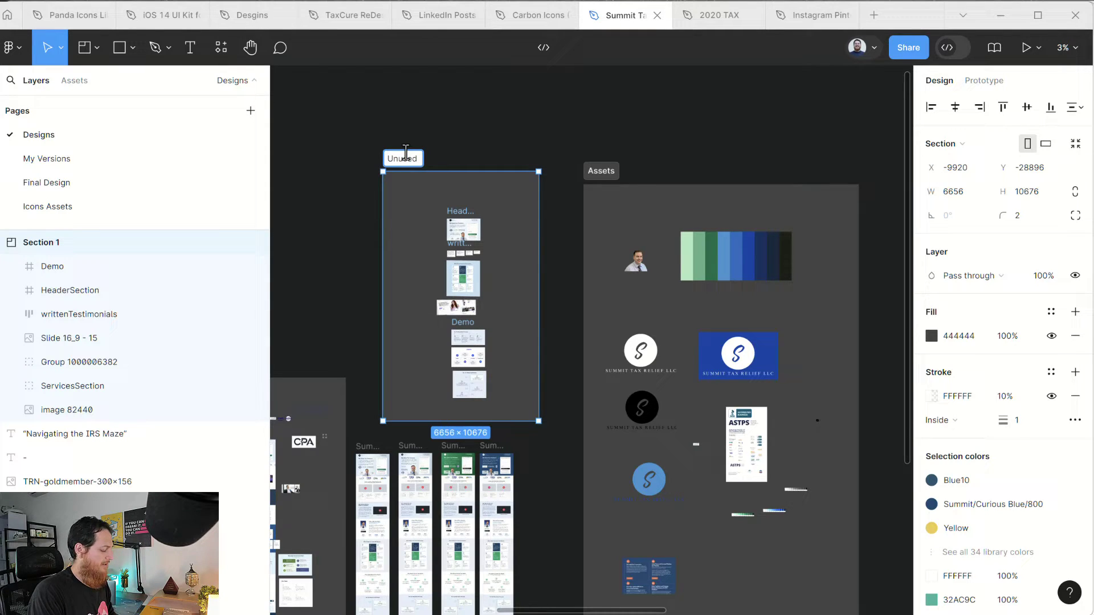
pyautogui.write(' Blocks')
pyautogui.press('Return')
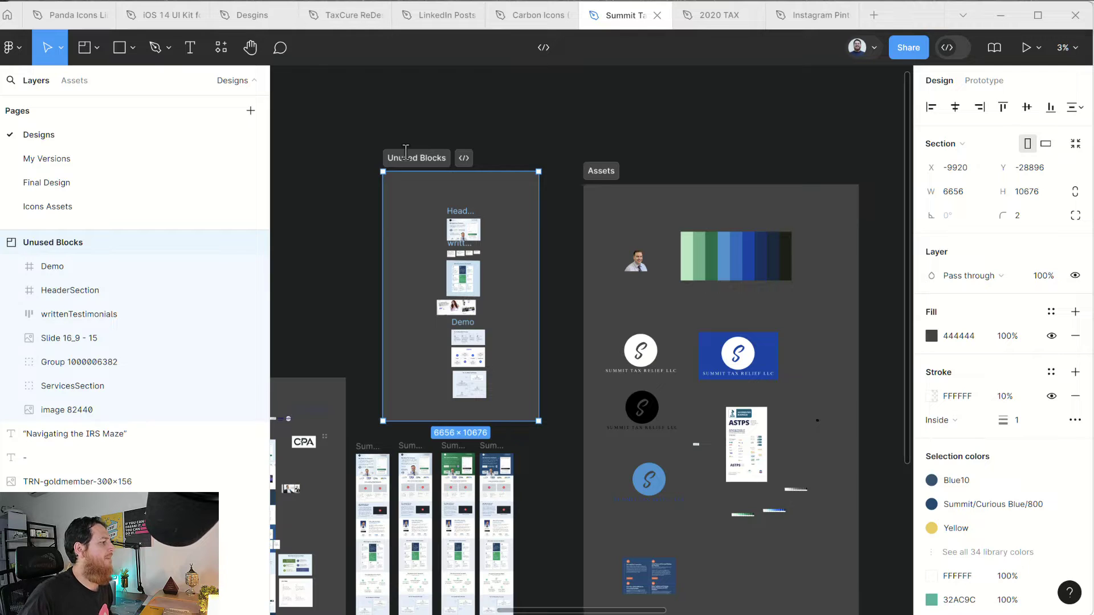
pyautogui.click(355, 260)
# - Move the About Damien, Testimonail and Contact us sections left into an evenly spaced row
pyautogui.hscroll(-10, 342, 269)
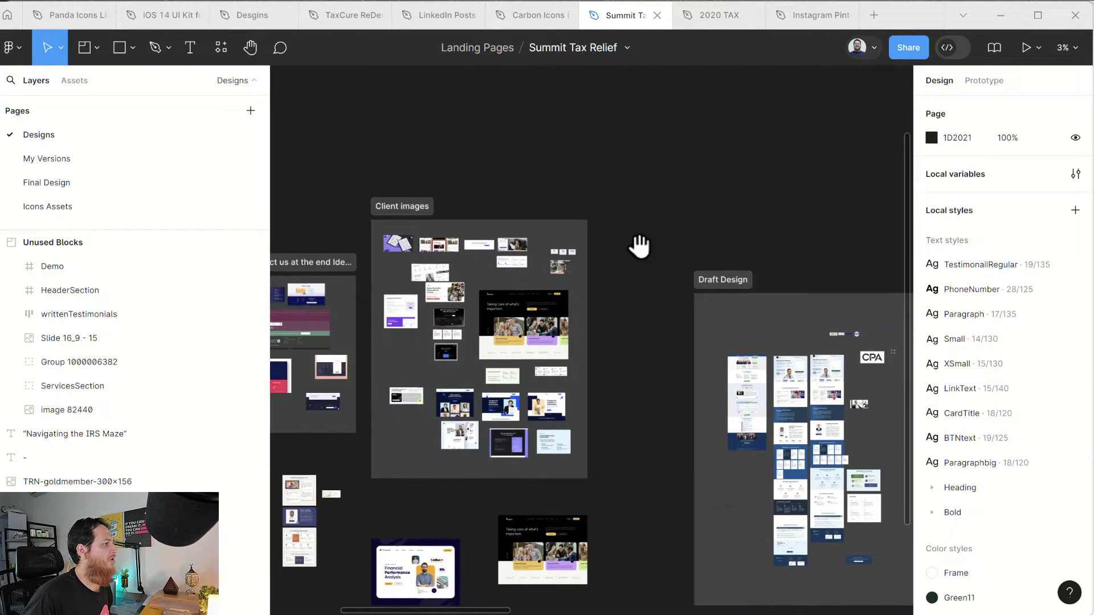
pyautogui.moveTo(639, 247); pyautogui.dragTo(811, 244)
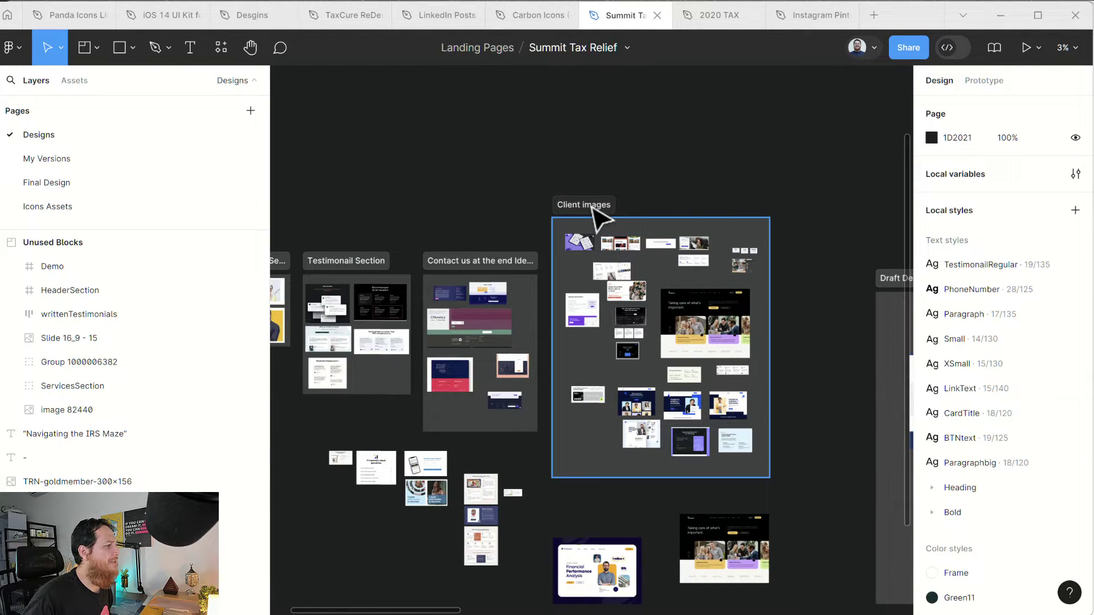
pyautogui.moveTo(496, 227); pyautogui.dragTo(684, 227)
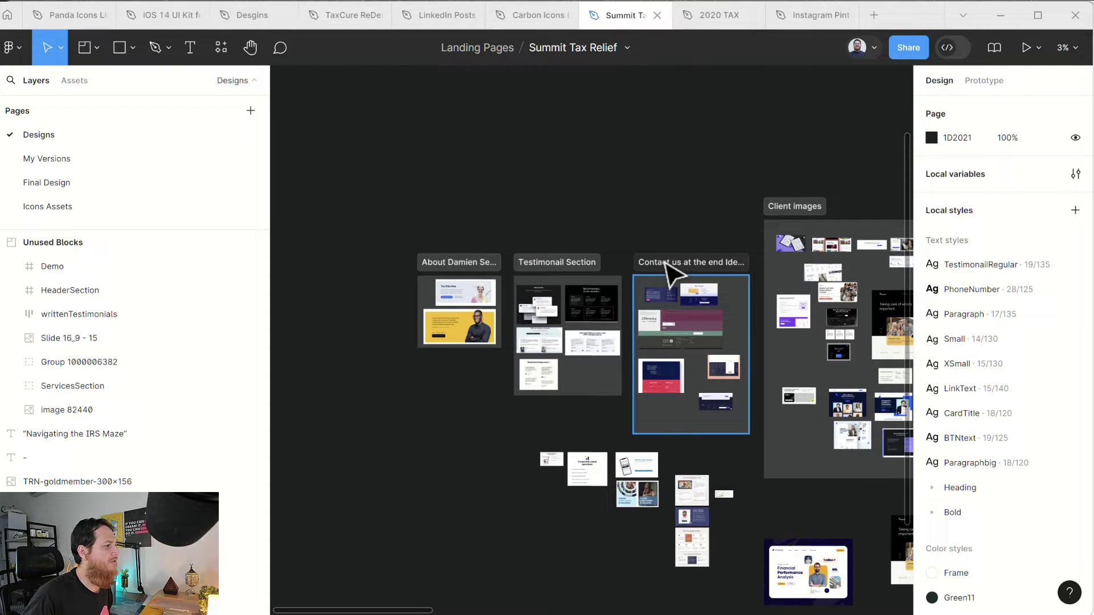
pyautogui.click(670, 270)
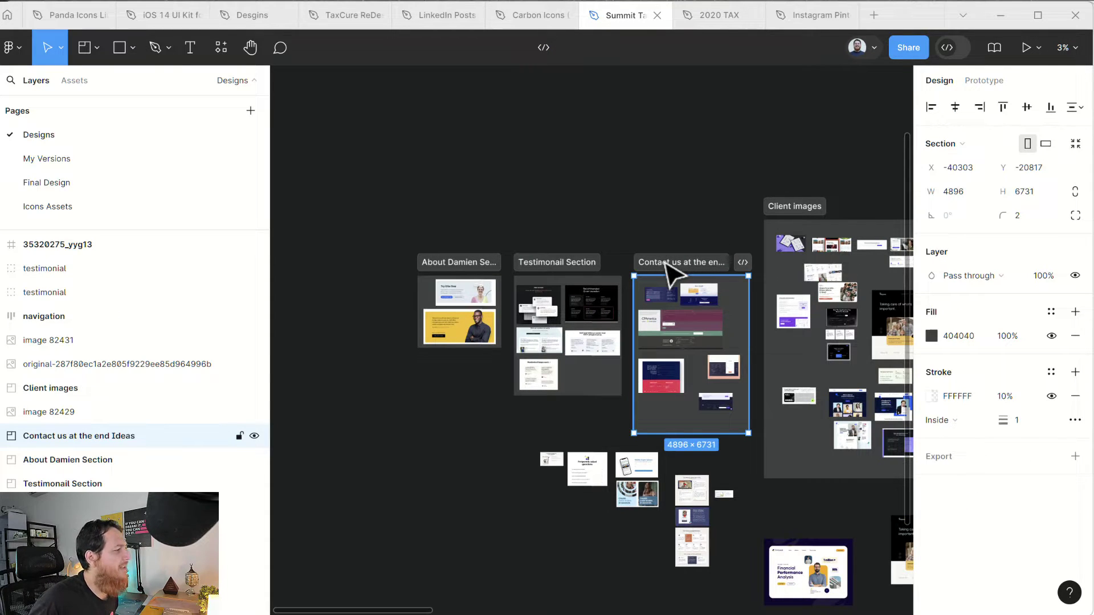
pyautogui.click(550, 273)
pyautogui.click(481, 277)
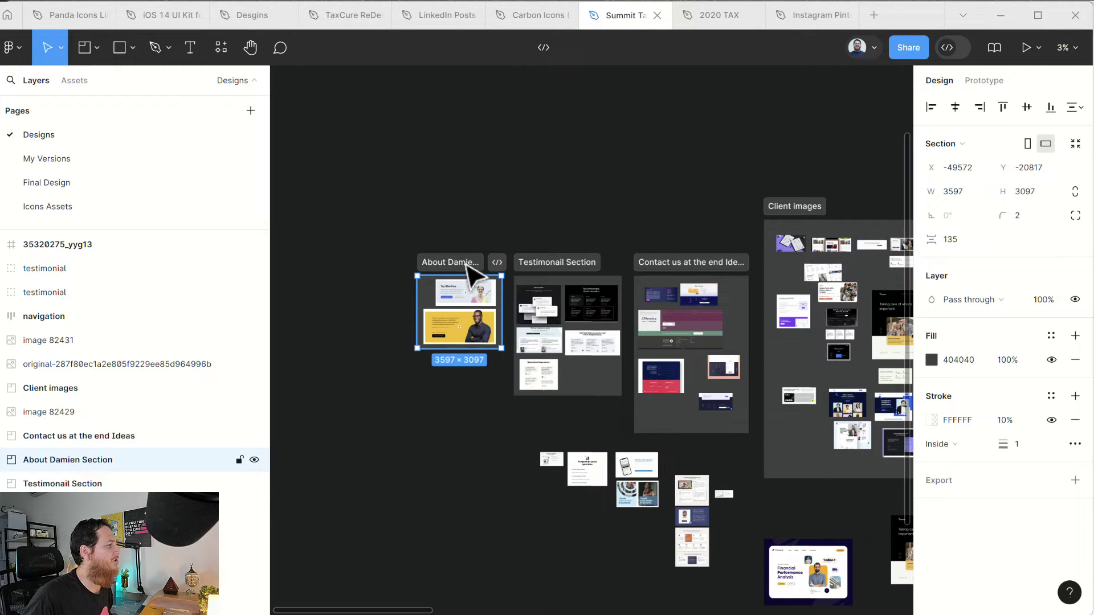
pyautogui.moveTo(467, 264); pyautogui.dragTo(353, 263)
pyautogui.moveTo(541, 263); pyautogui.dragTo(443, 262)
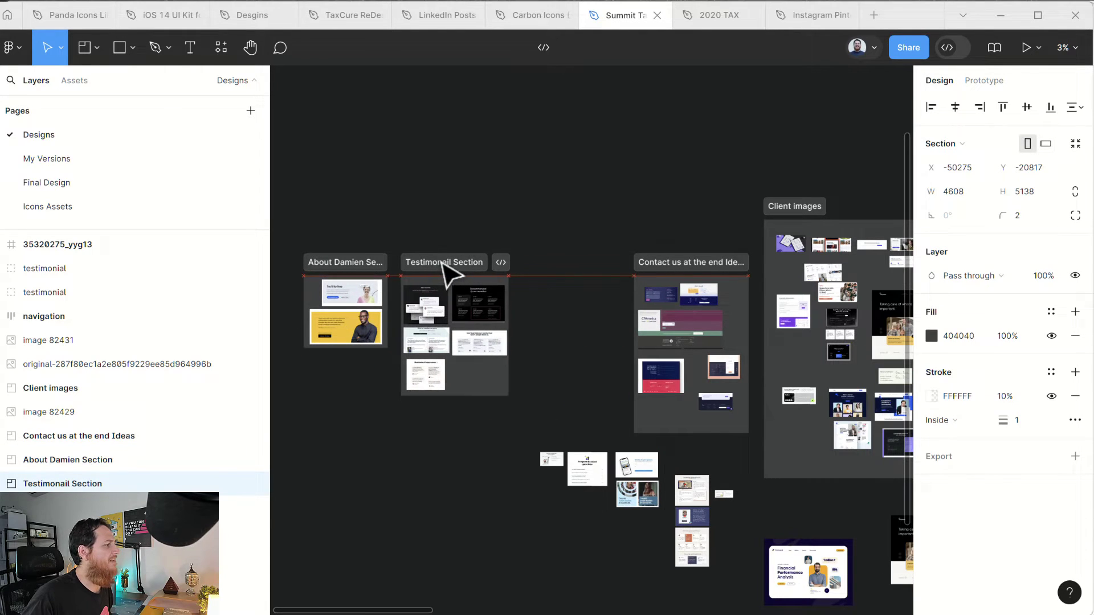
pyautogui.moveTo(669, 262); pyautogui.dragTo(584, 263)
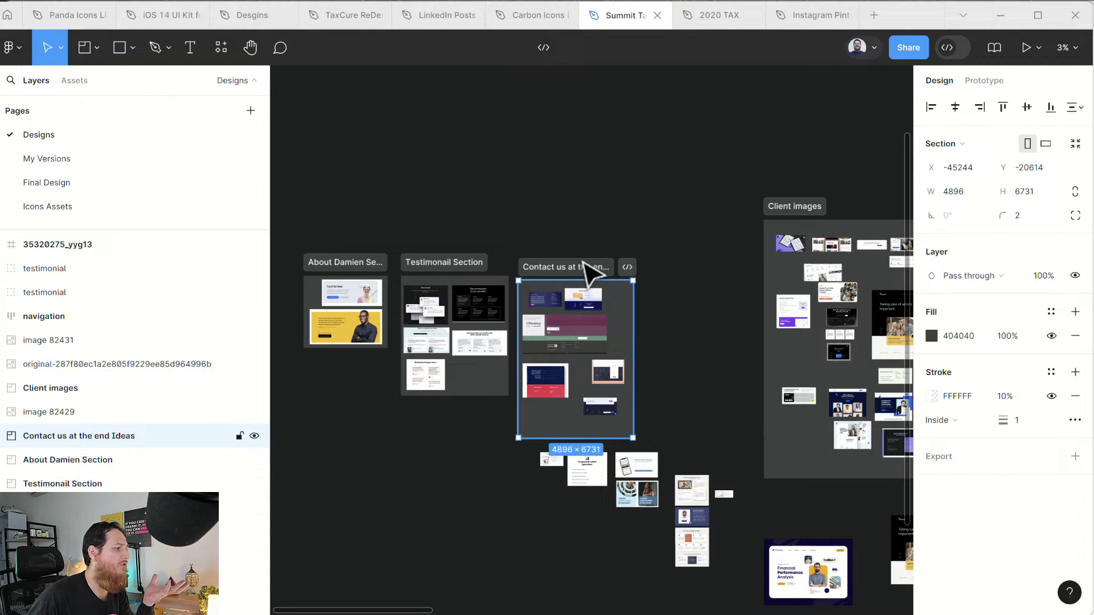
pyautogui.scroll(-3, 704, 408)
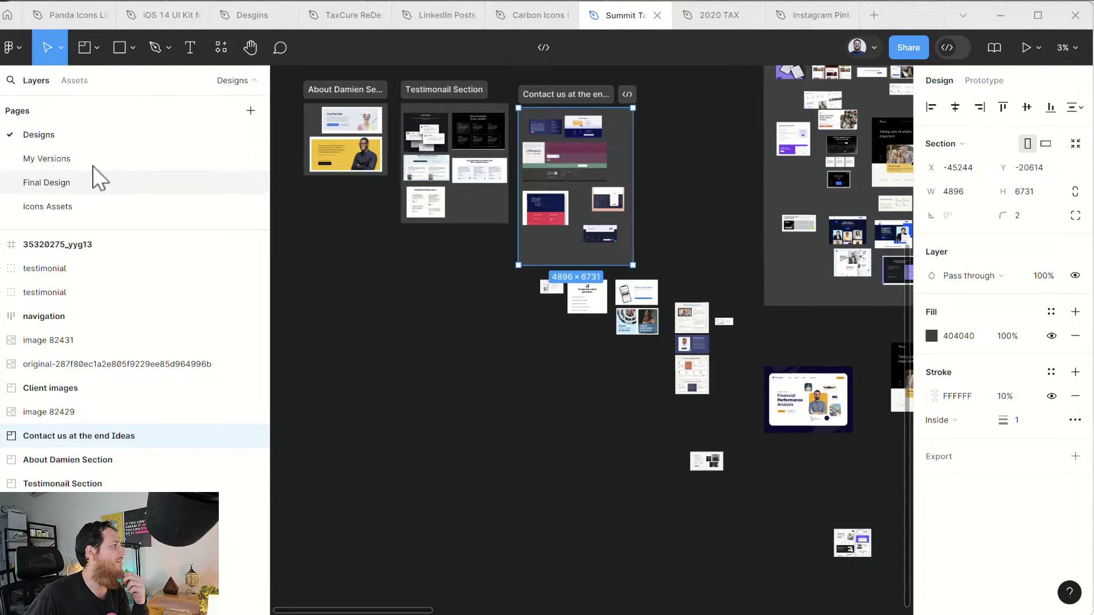
# - Rename the My Versions page to 'Client Final Design'
pyautogui.click(69, 163)
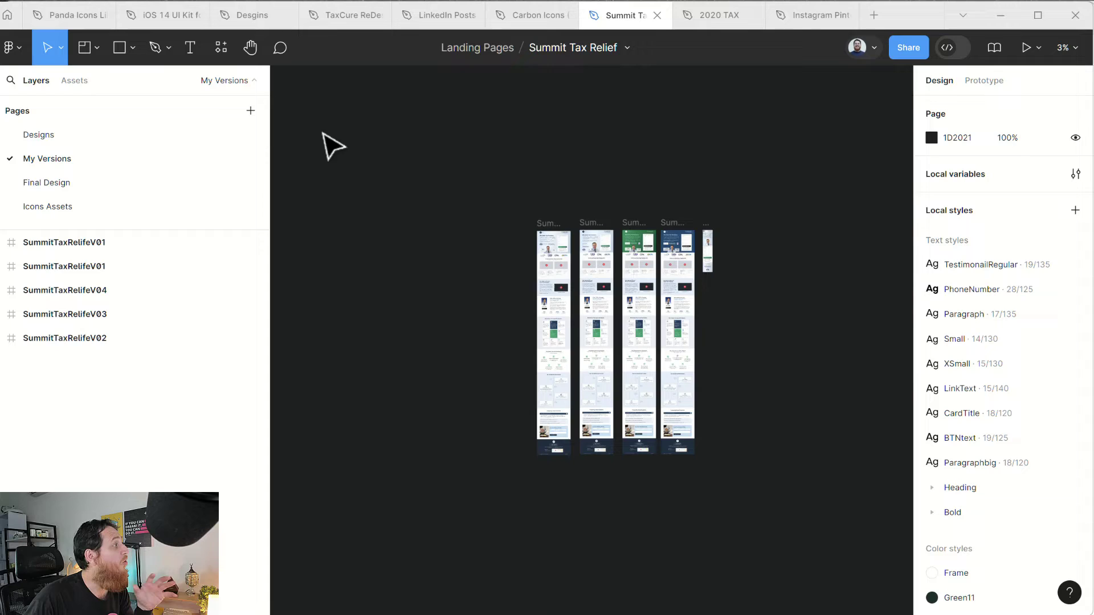
pyautogui.click(68, 136)
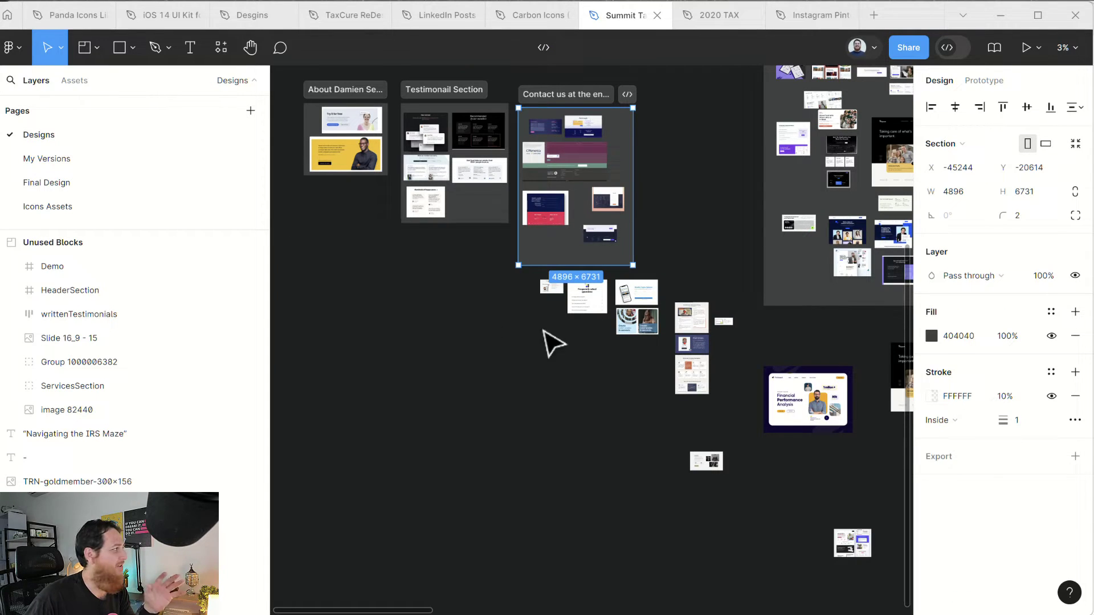
pyautogui.click(46, 157)
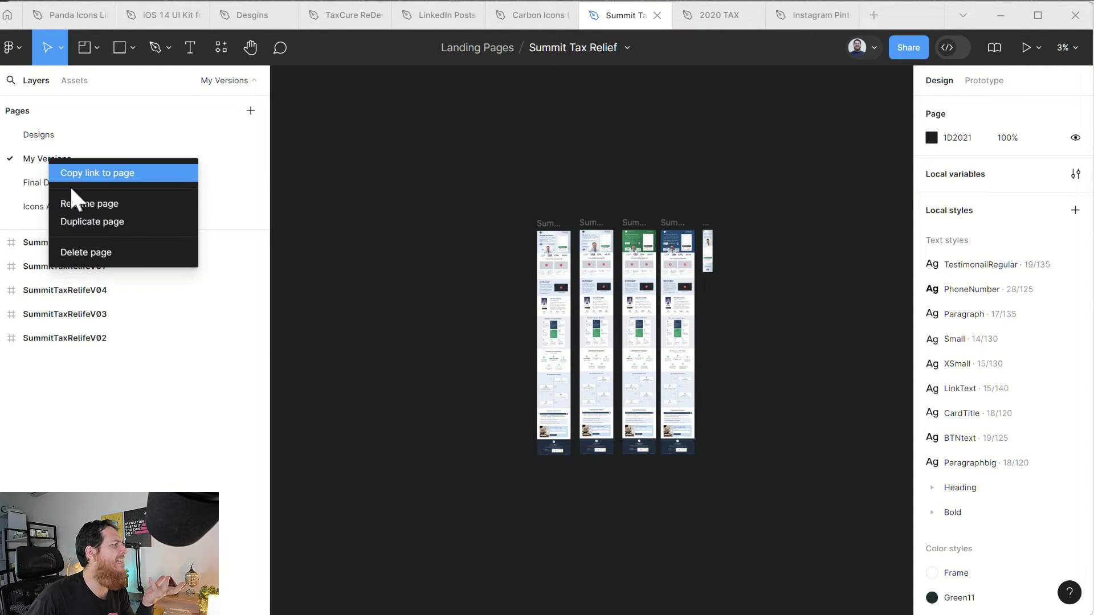
pyautogui.click(77, 204)
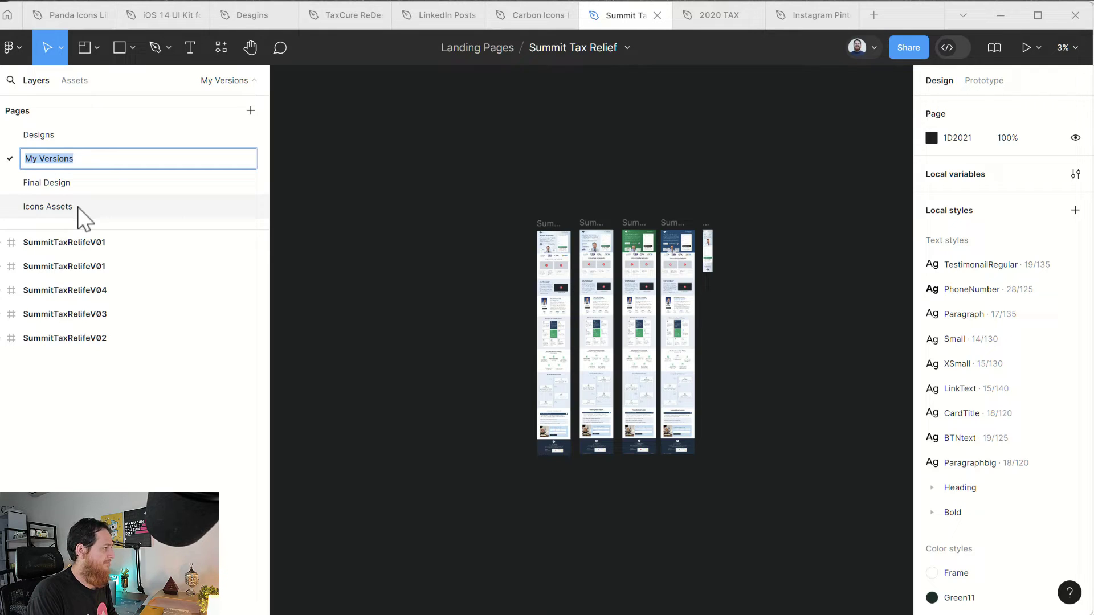
pyautogui.write('Client')
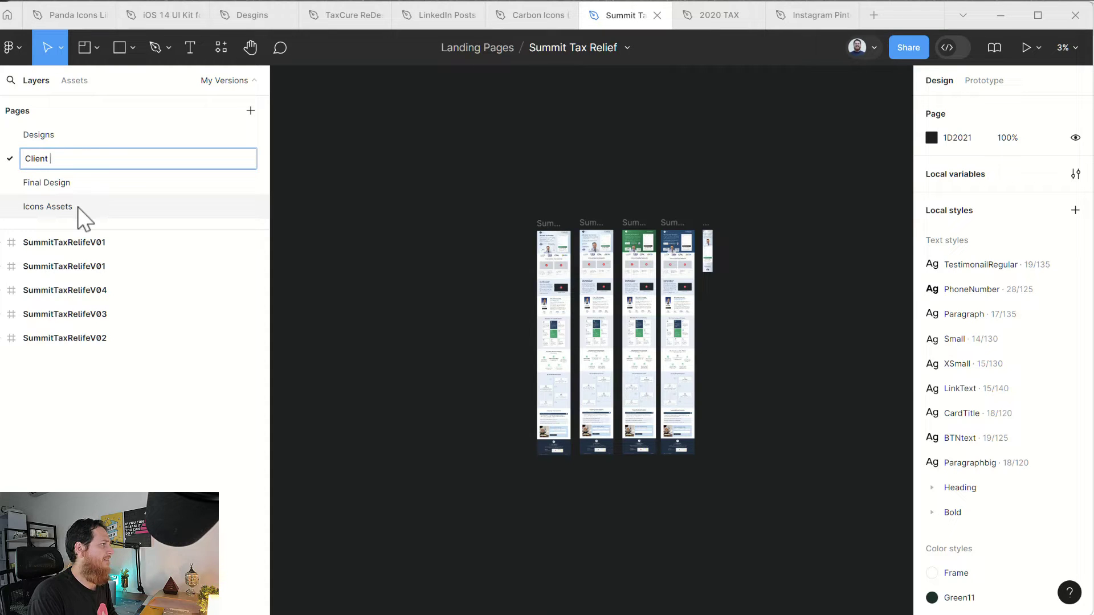
pyautogui.write('Final Design')
pyautogui.press('Return')
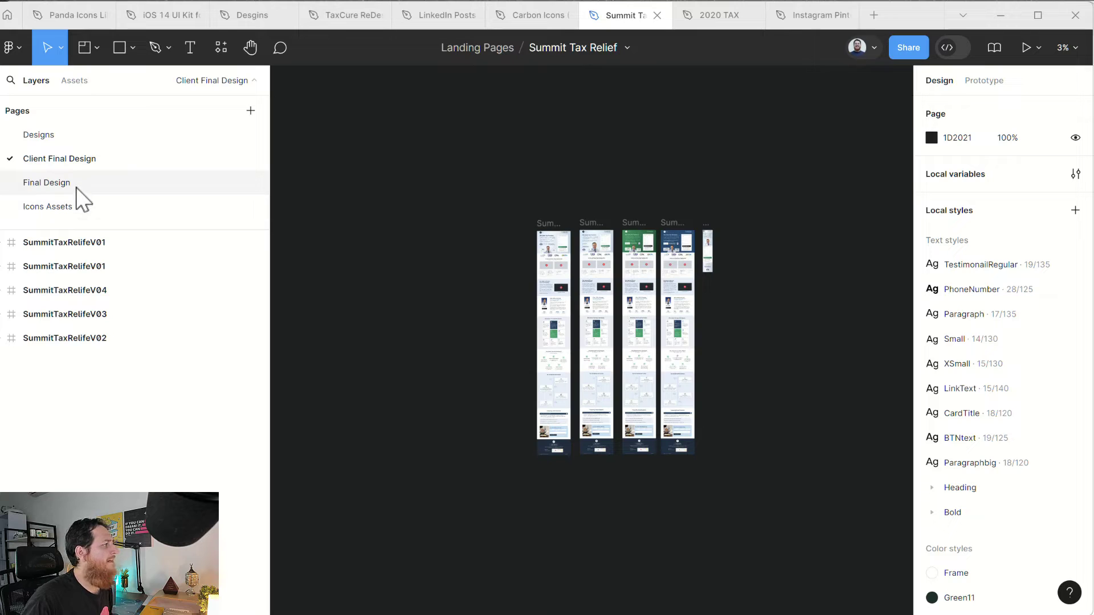
# - Rename the page back to 'My versions'
pyautogui.doubleClick(79, 161)
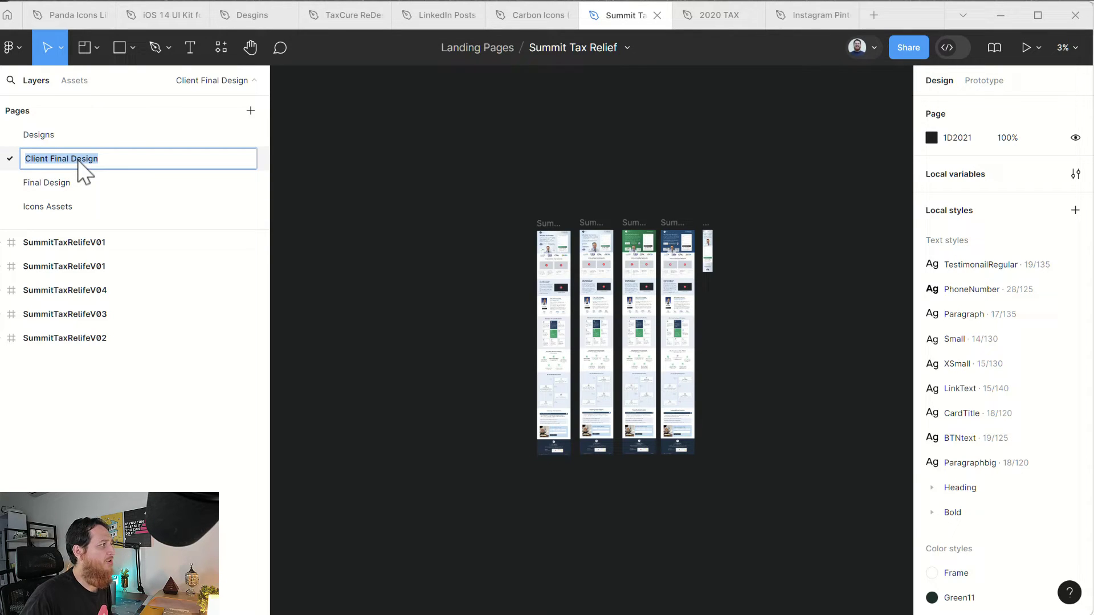
pyautogui.write('My v')
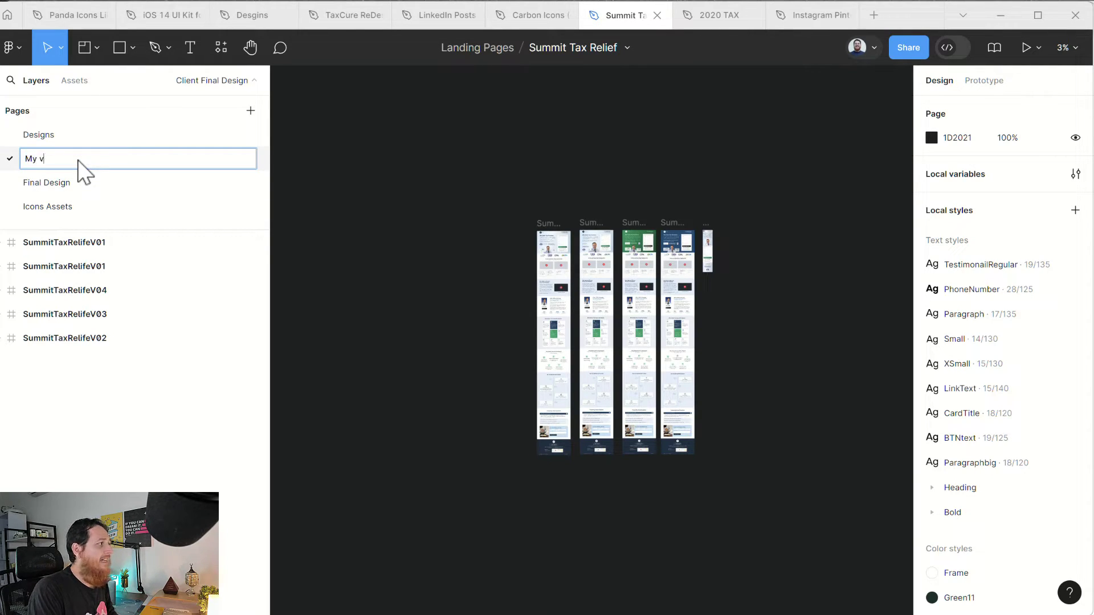
pyautogui.write('ersions')
pyautogui.press('Return')
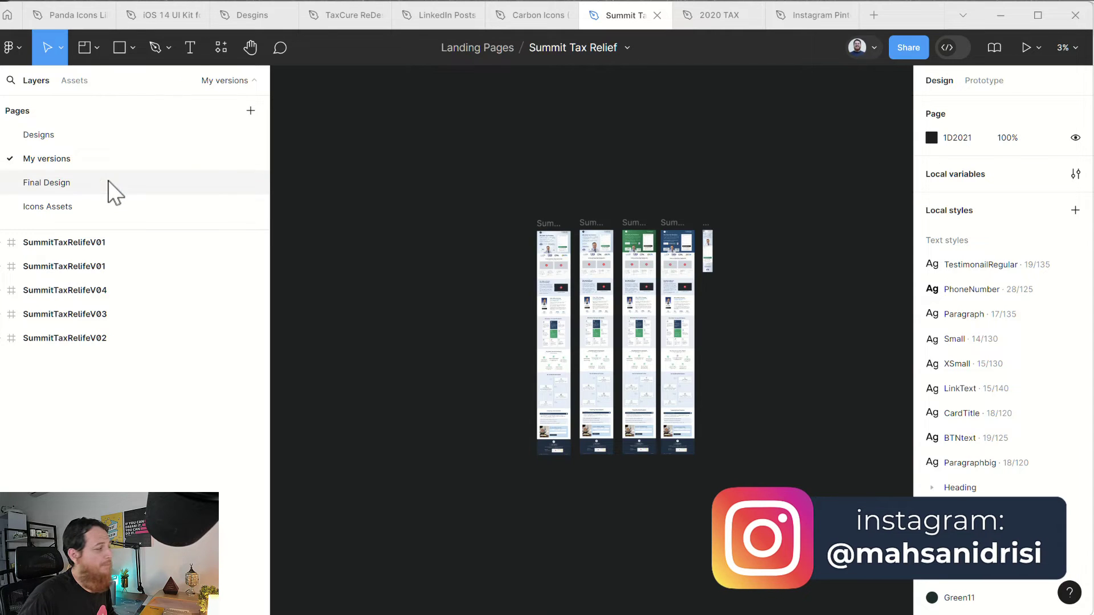
# - Visit the Final Design and Icons Assets pages, fit the Regular icons frame, then open Panda Icons
pyautogui.click(88, 183)
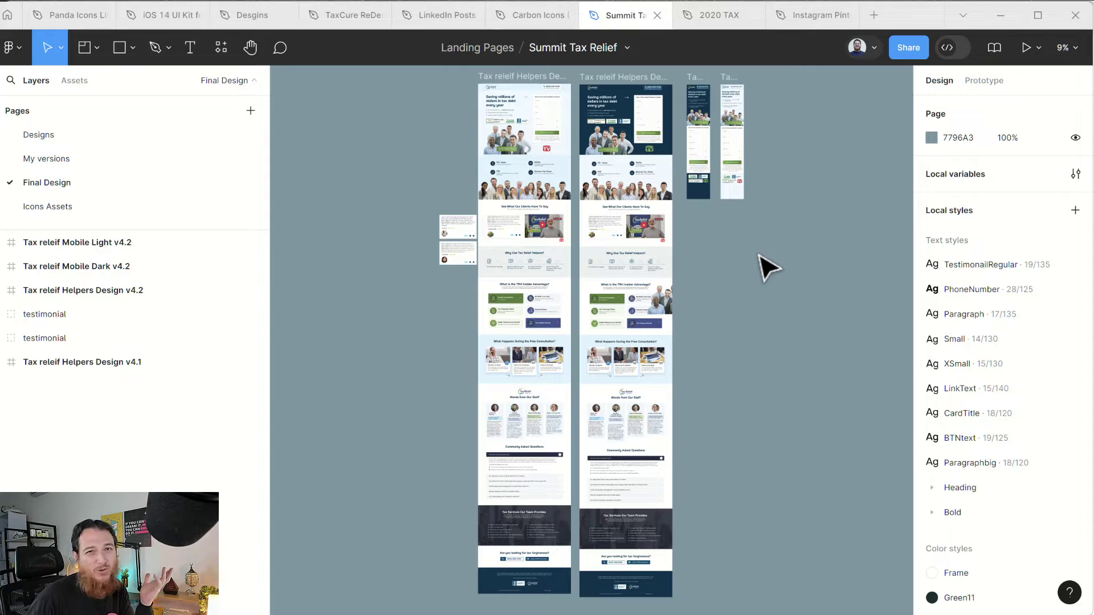
pyautogui.click(51, 209)
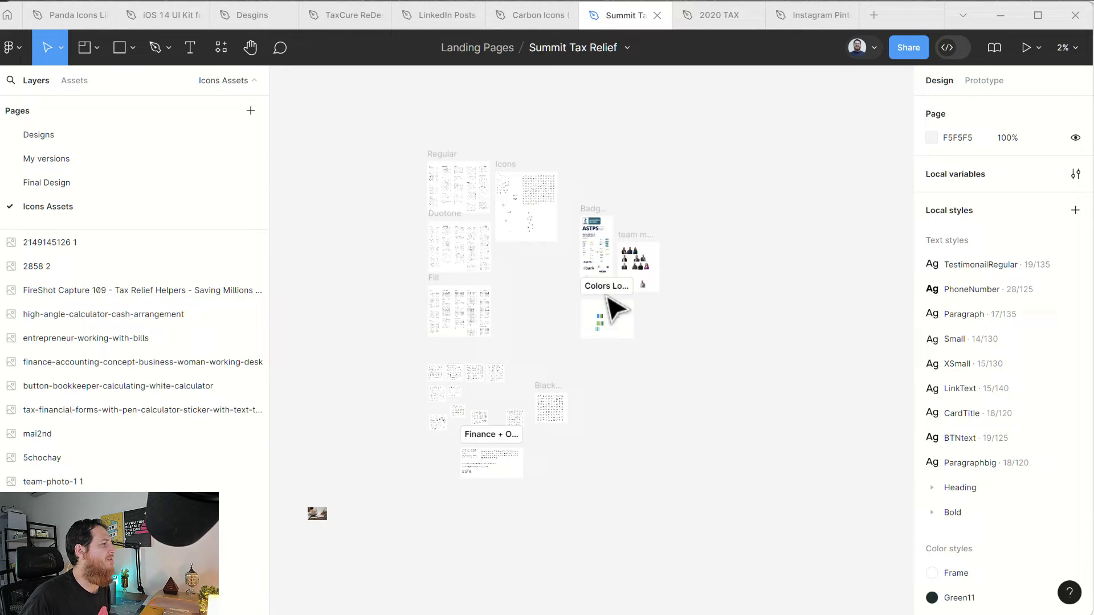
pyautogui.click(447, 158)
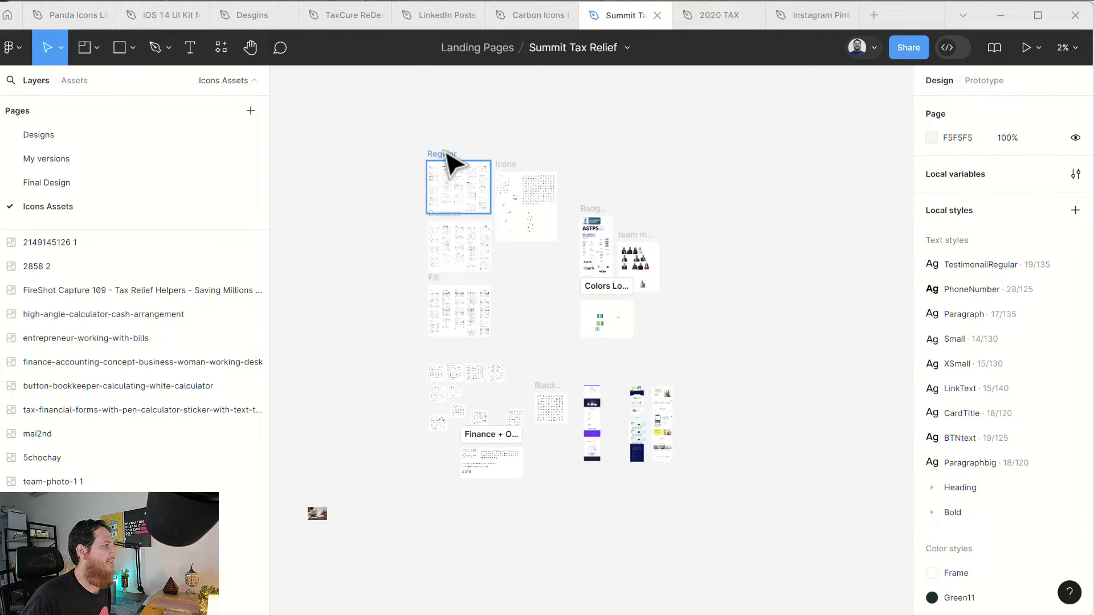
pyautogui.hotkey('shift', '2')
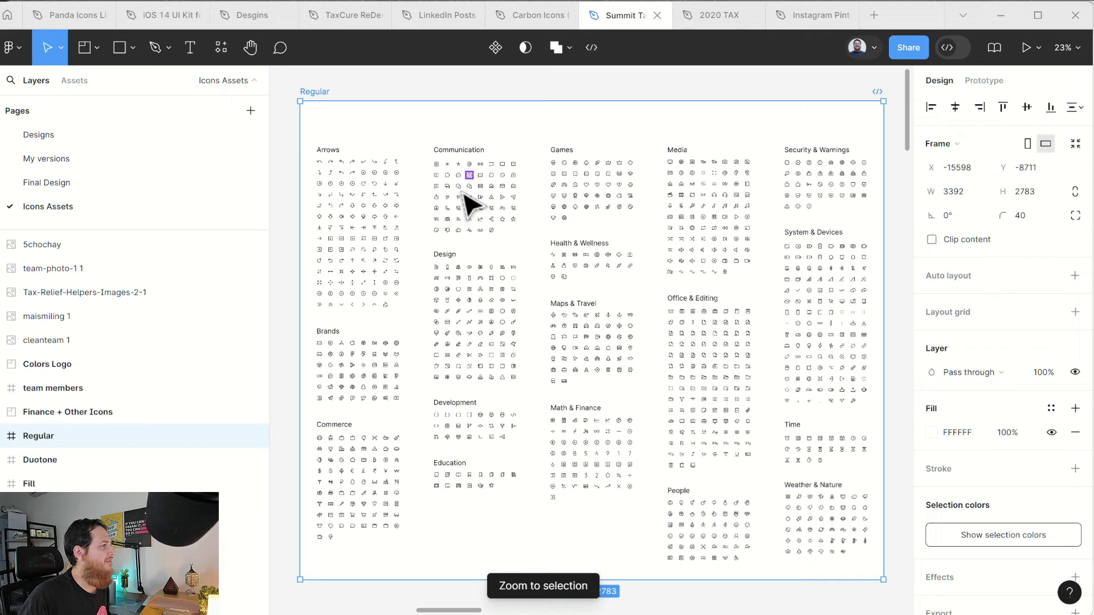
pyautogui.scroll(-15, 292, 325)
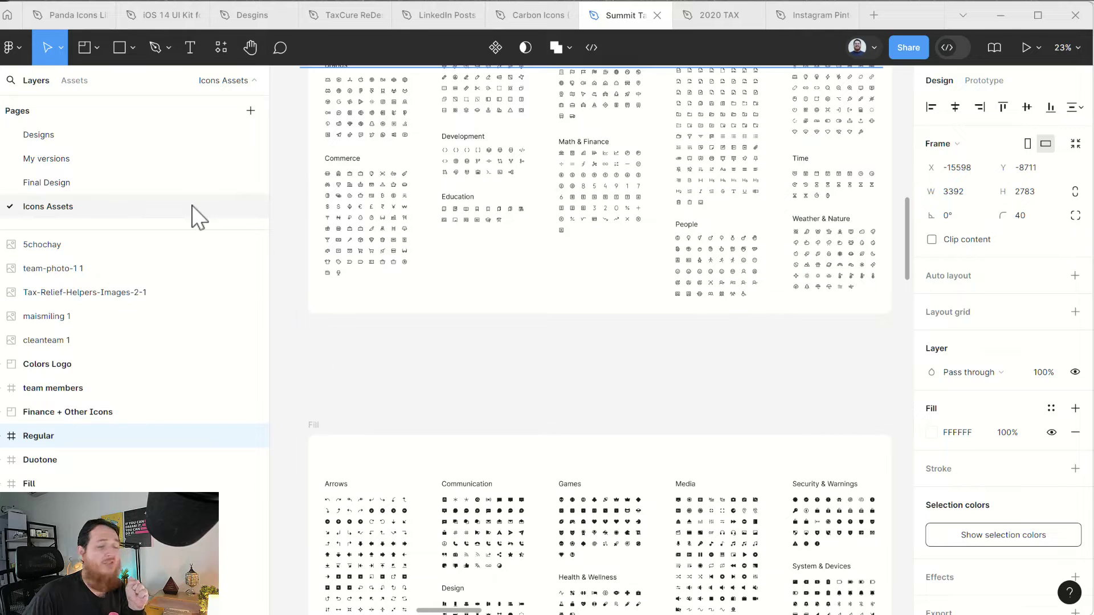
pyautogui.click(68, 13)
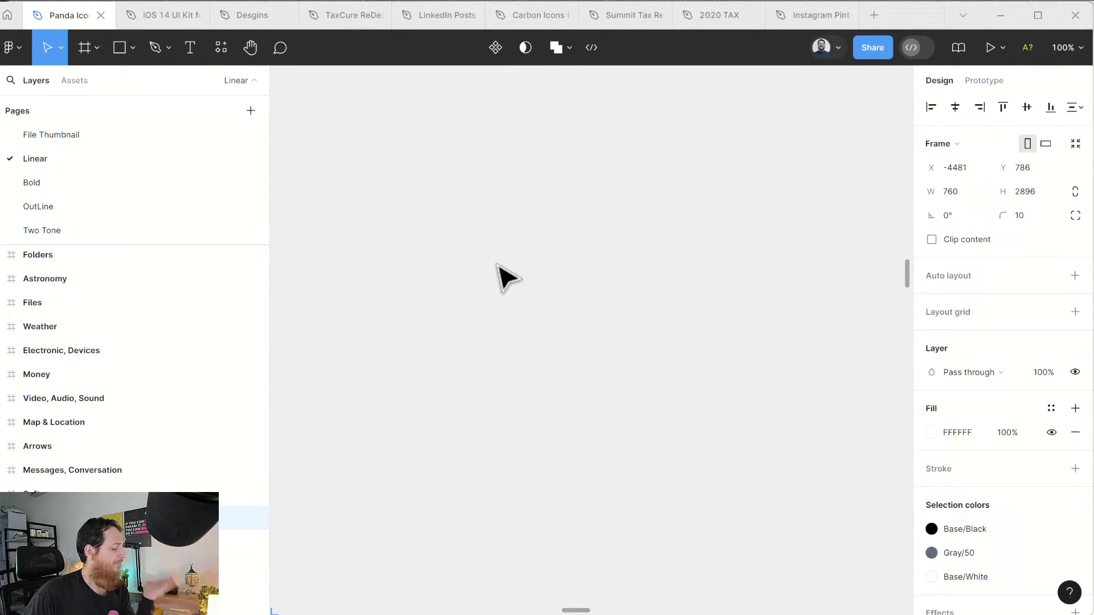
# - View the Essentials icon frame fitted and at 100% zoom, then return to the Summit Tax file
pyautogui.hotkey('shift', '2')
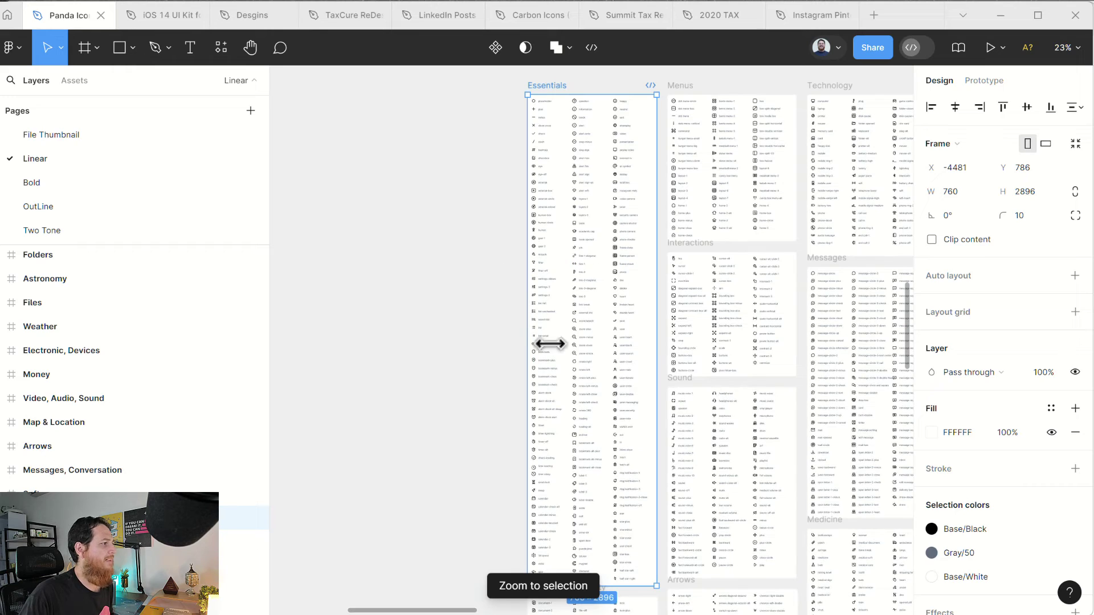
pyautogui.moveTo(805, 402); pyautogui.dragTo(589, 406)
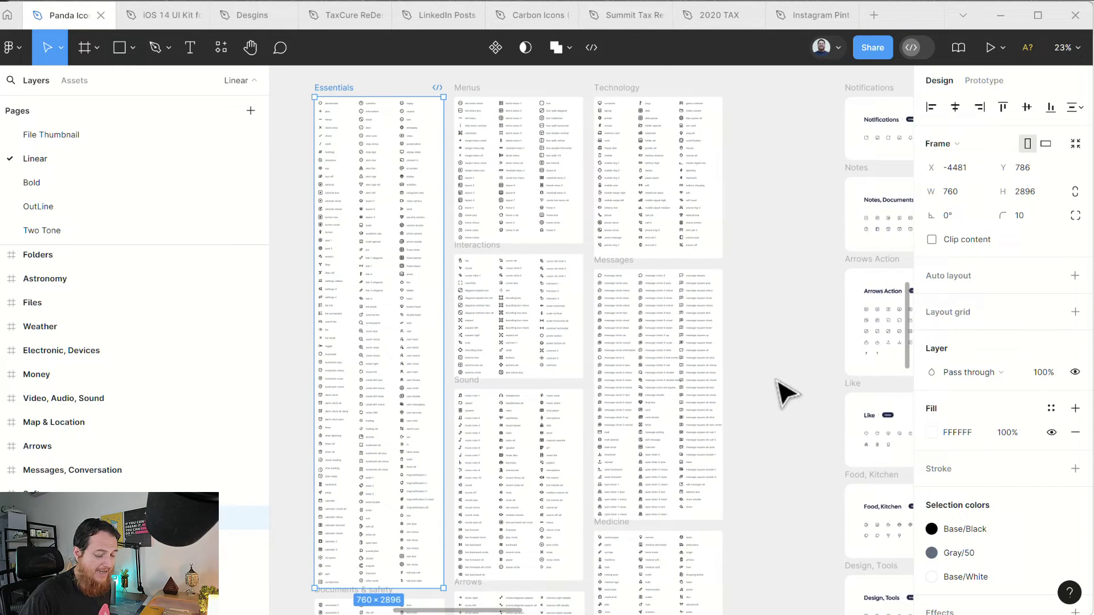
pyautogui.hotkey('shift', '2')
pyautogui.hotkey('shift', '0')
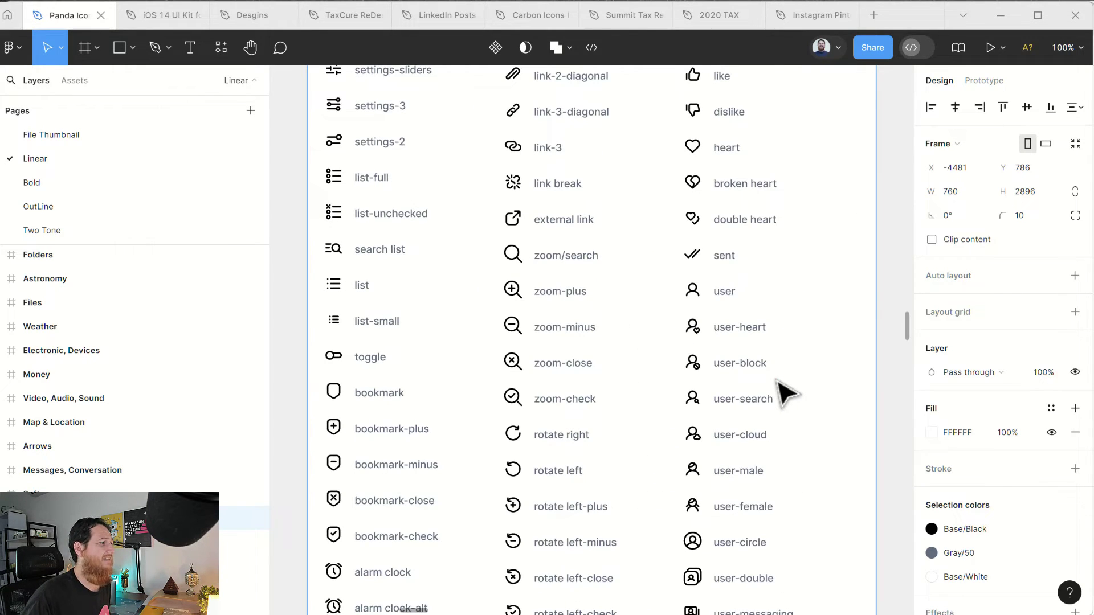
pyautogui.moveTo(364, 20)
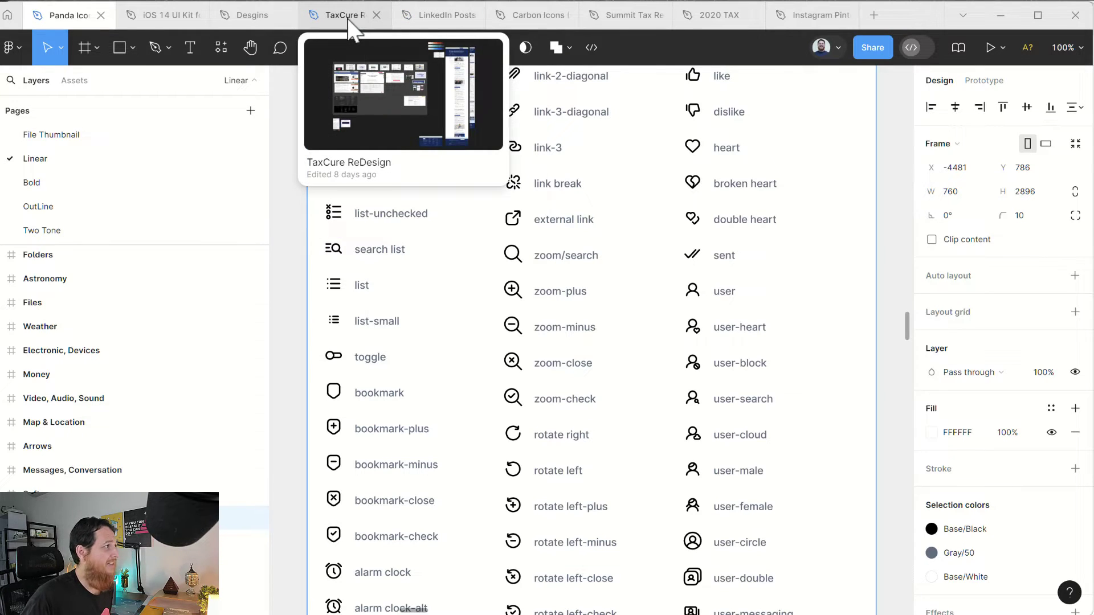
pyautogui.moveTo(519, 22)
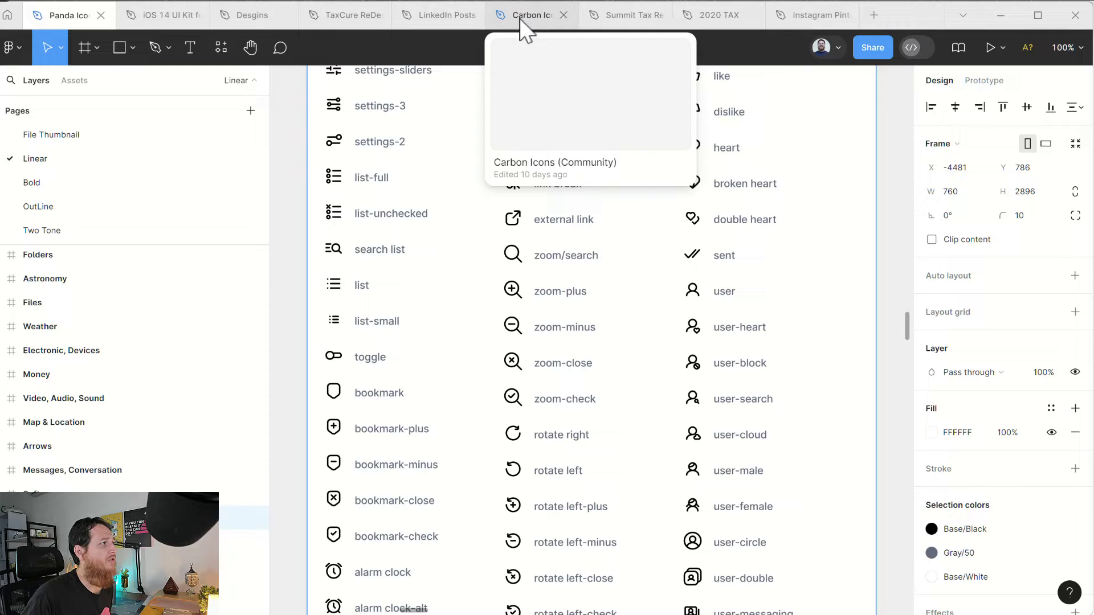
pyautogui.click(623, 17)
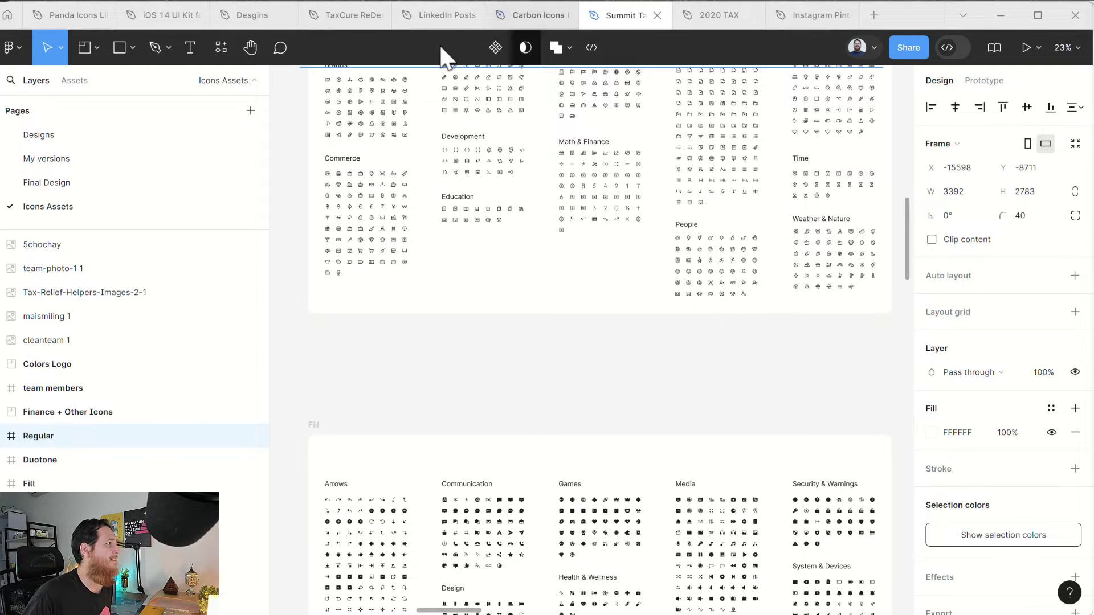
# - Switch to the 2020 TAX file and scroll through its Final Version landing pages
pyautogui.click(701, 19)
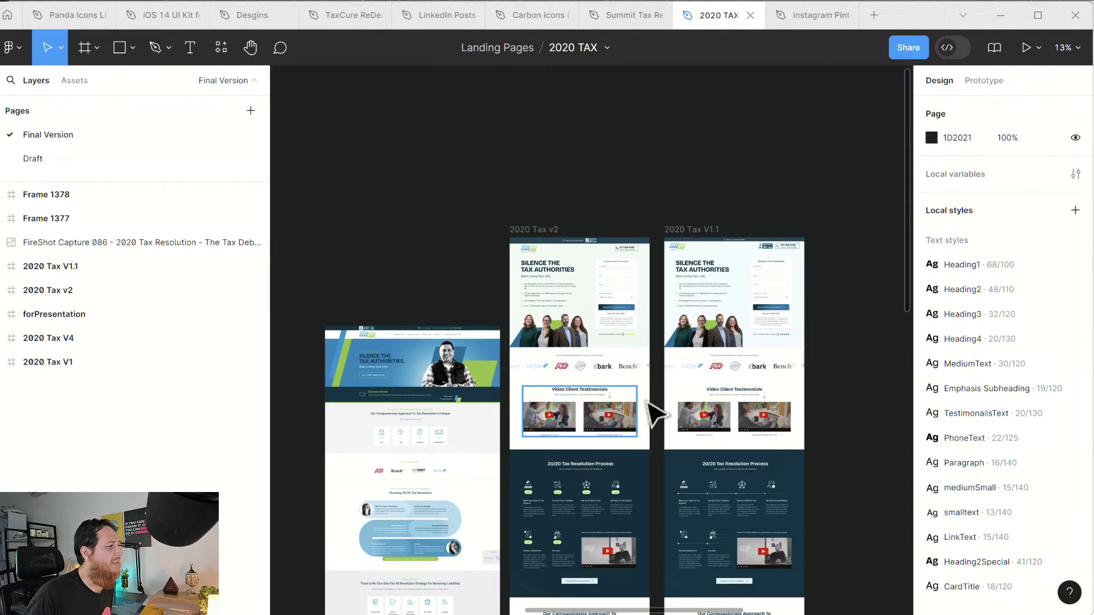
pyautogui.scroll(-5, 874, 444)
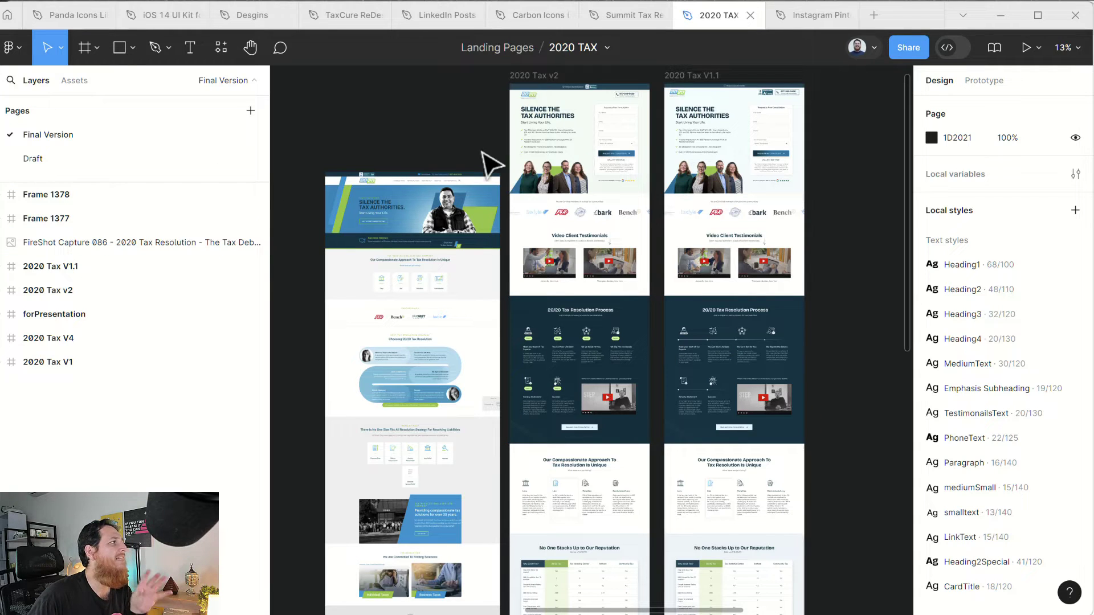
pyautogui.moveTo(525, 16)
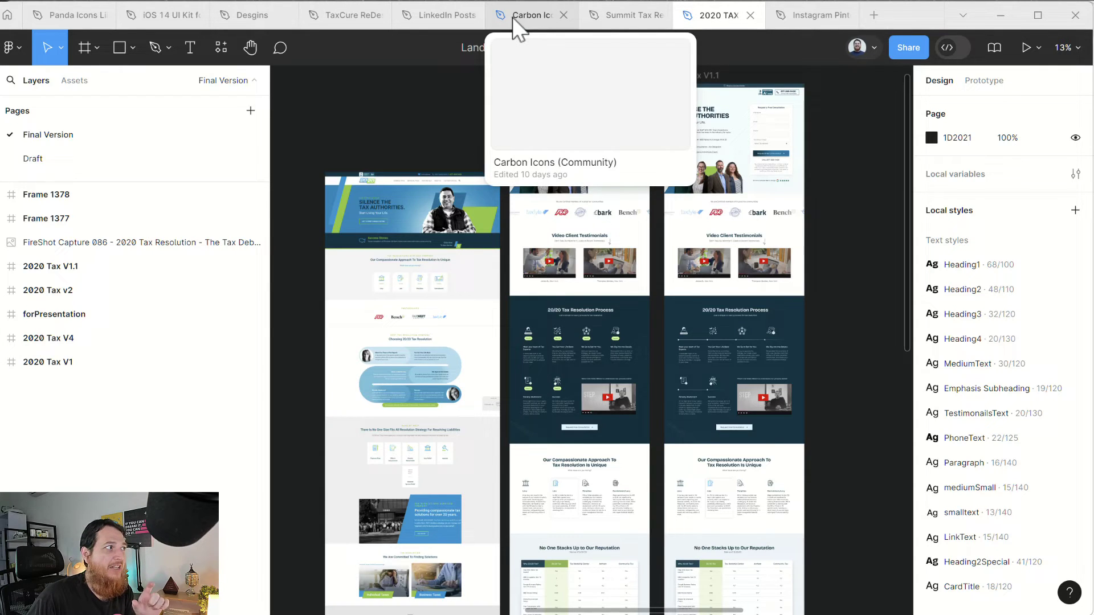
# - Return to the Summit Tax file and zoom in on the BlackOut frame
pyautogui.click(627, 17)
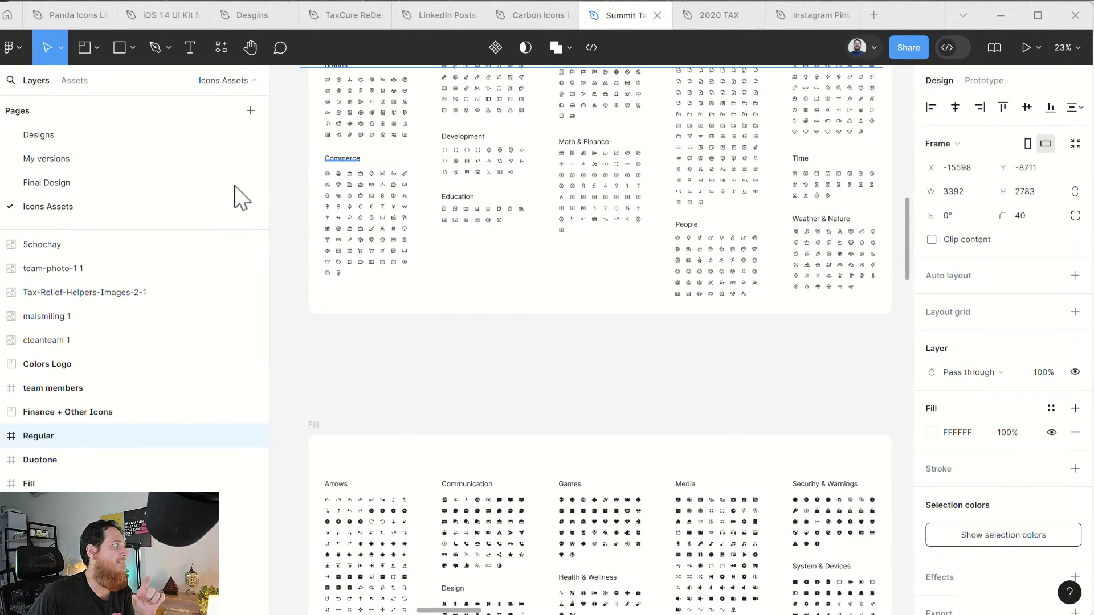
pyautogui.scroll(-5, 410, 365)
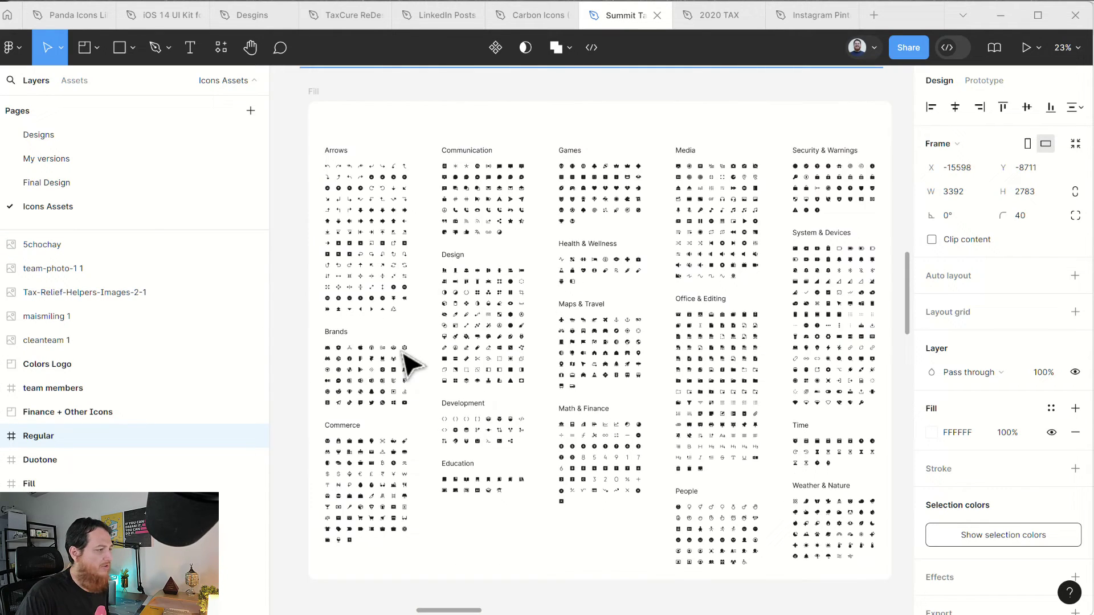
pyautogui.scroll(-10, 410, 364)
pyautogui.scroll(-3, 541, 371)
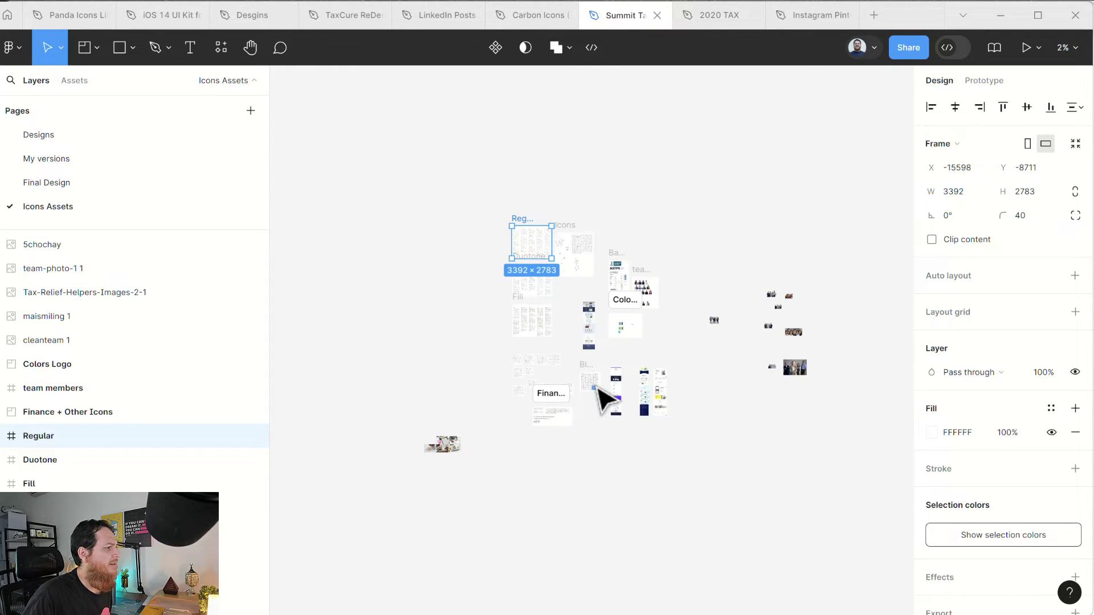
pyautogui.click(587, 363)
pyautogui.hotkey('shift', '2')
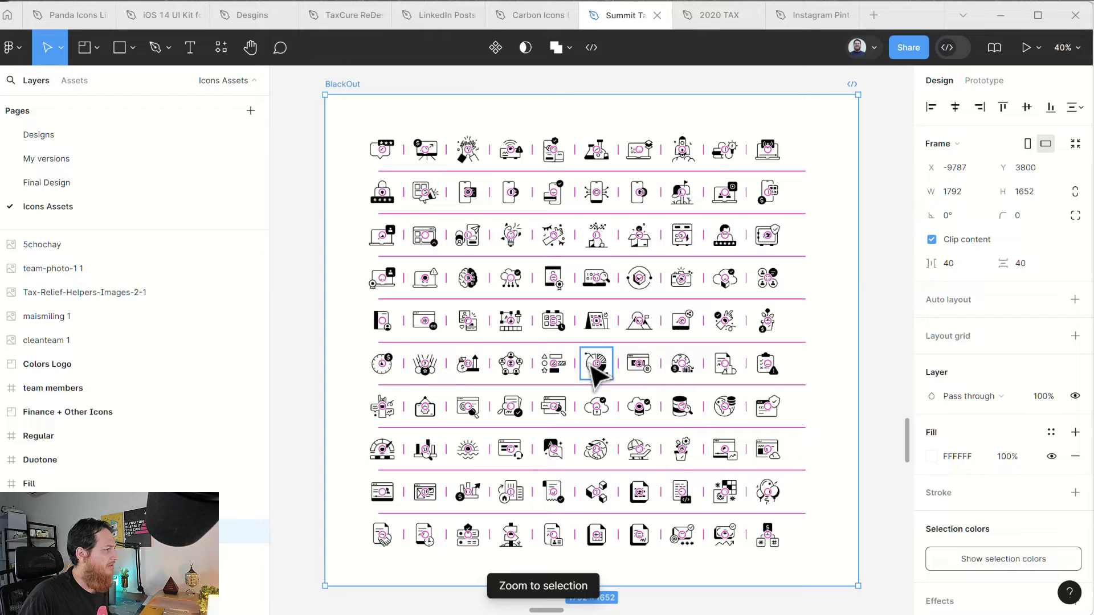
pyautogui.click(886, 383)
# - Pan across the icon frames to the Finance + Other Icons frame and select it
pyautogui.moveTo(539, 389); pyautogui.dragTo(799, 392)
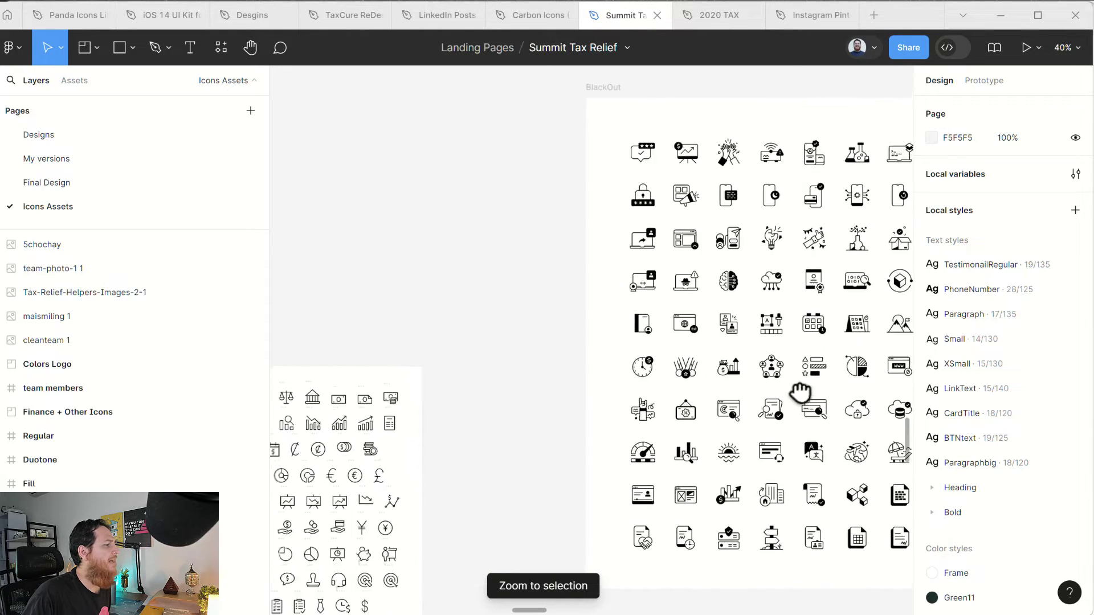
pyautogui.hscroll(-6, 799, 392)
pyautogui.scroll(-2, 664, 434)
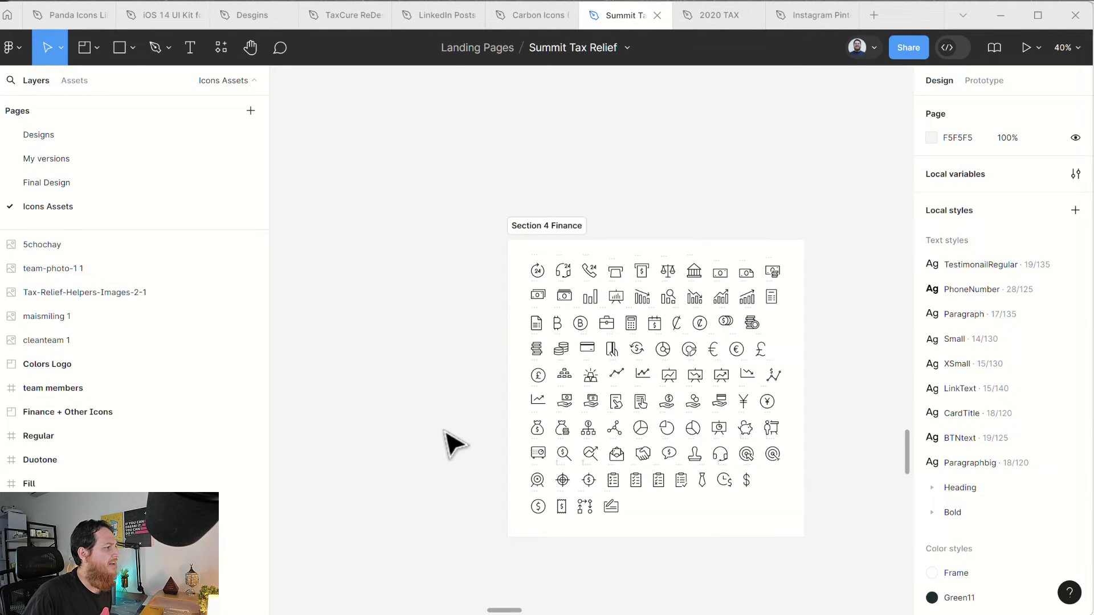
pyautogui.moveTo(450, 444); pyautogui.dragTo(565, 355)
pyautogui.scroll(-5, 564, 355)
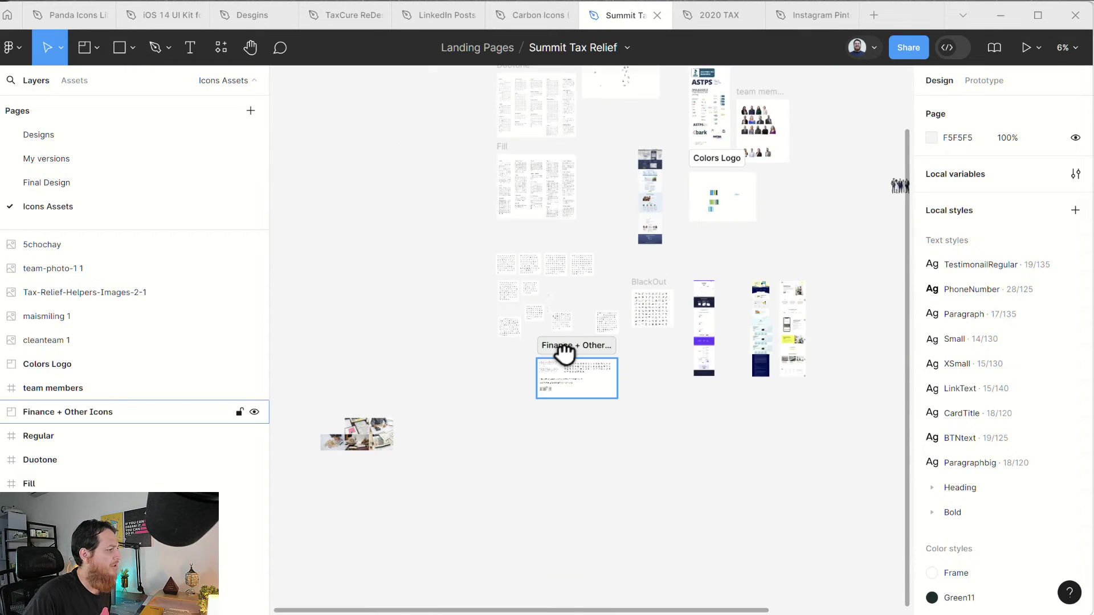
pyautogui.scroll(4, 565, 355)
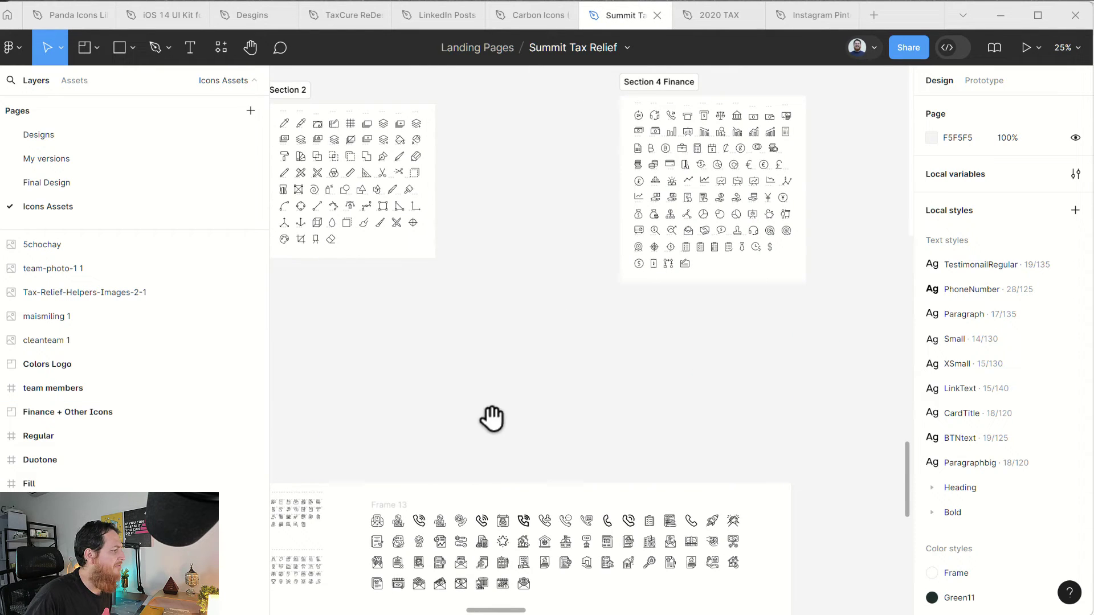
pyautogui.moveTo(491, 418); pyautogui.dragTo(703, 261)
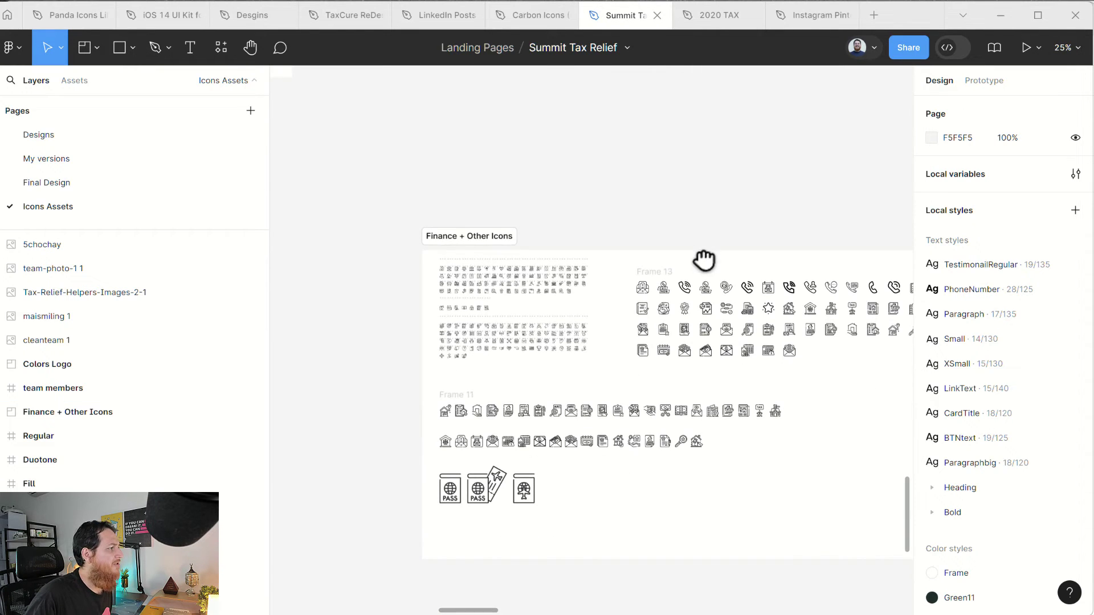
pyautogui.click(453, 239)
pyautogui.click(351, 436)
# - Zoom in on the cluster of tax and finance stock images
pyautogui.moveTo(350, 436); pyautogui.dragTo(785, 278)
pyautogui.scroll(-5, 644, 358)
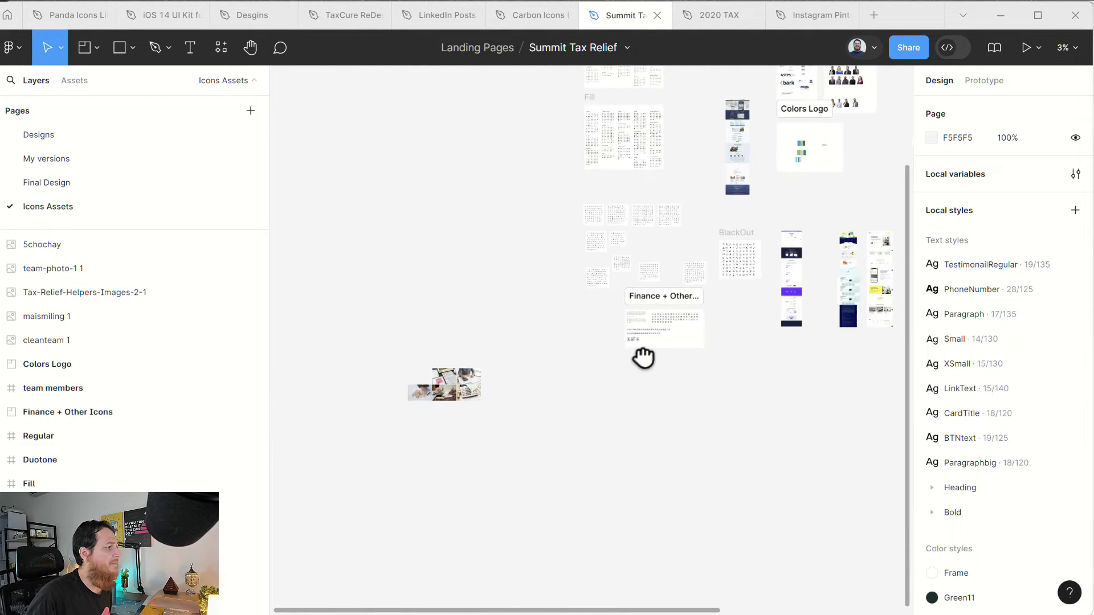
pyautogui.moveTo(368, 331); pyautogui.dragTo(550, 425)
pyautogui.hotkey('shift', '2')
pyautogui.click(422, 542)
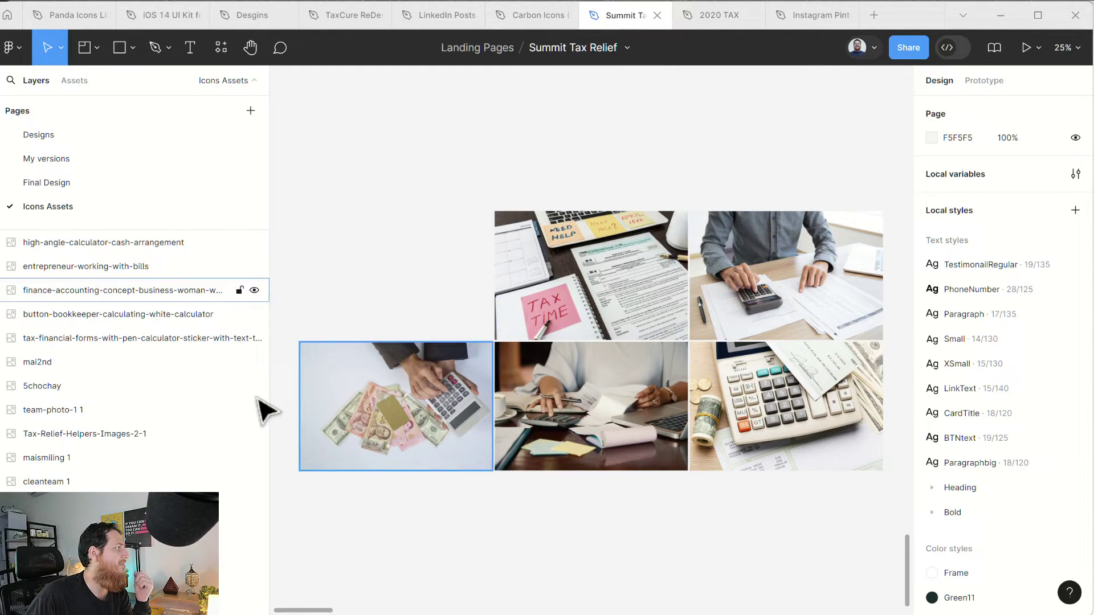
# - Return to the Summit Tax Relief Designs page and pan to the Client images and Draft Design sections
pyautogui.click(50, 183)
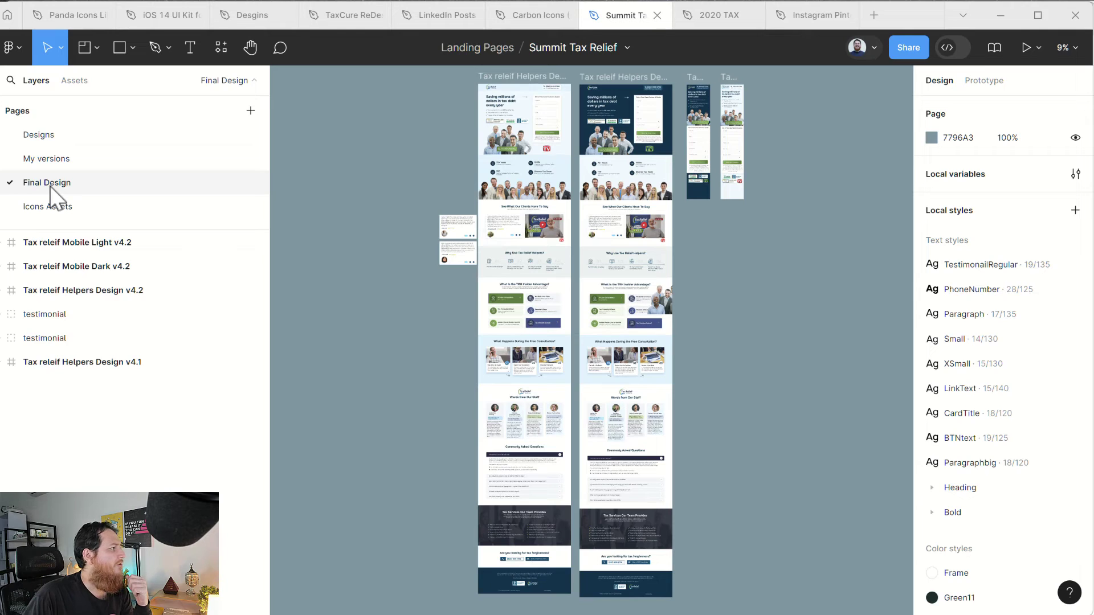
pyautogui.click(47, 135)
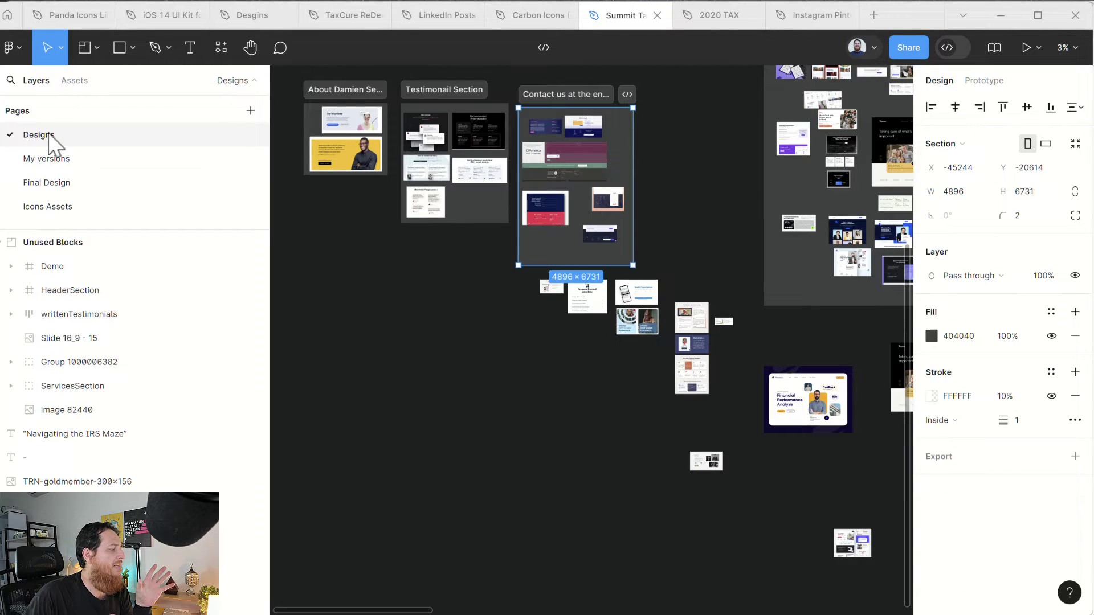
pyautogui.click(393, 383)
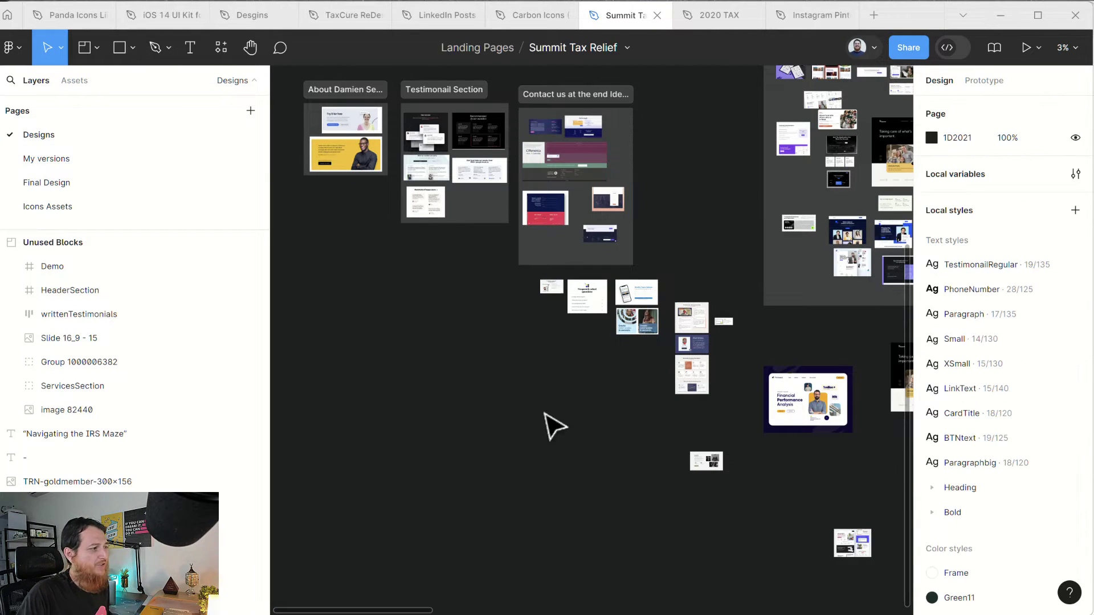
pyautogui.moveTo(817, 465); pyautogui.dragTo(525, 497)
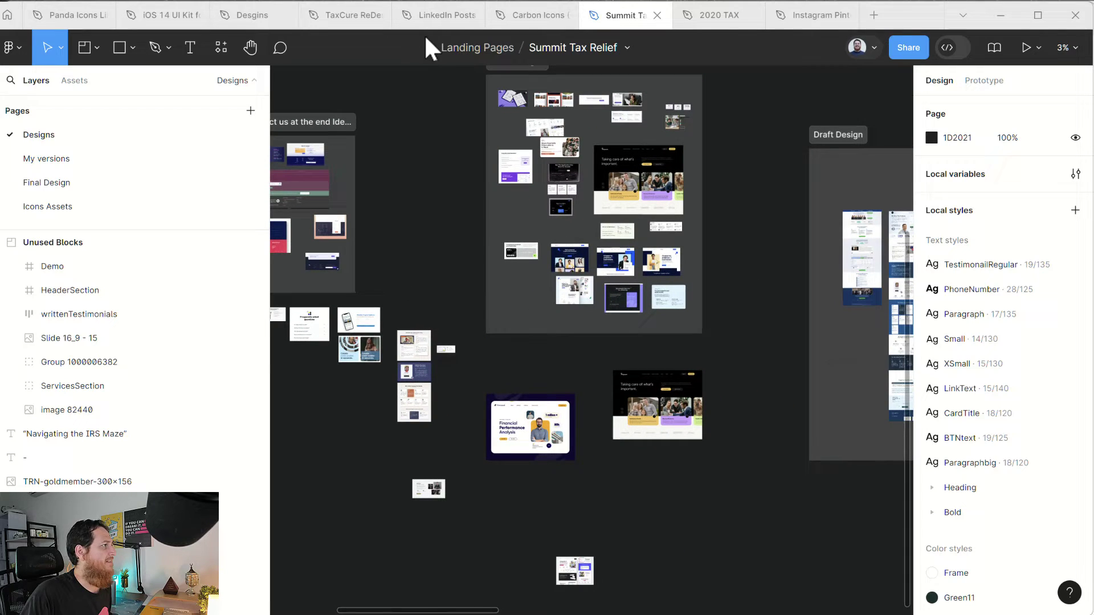
pyautogui.moveTo(340, 21)
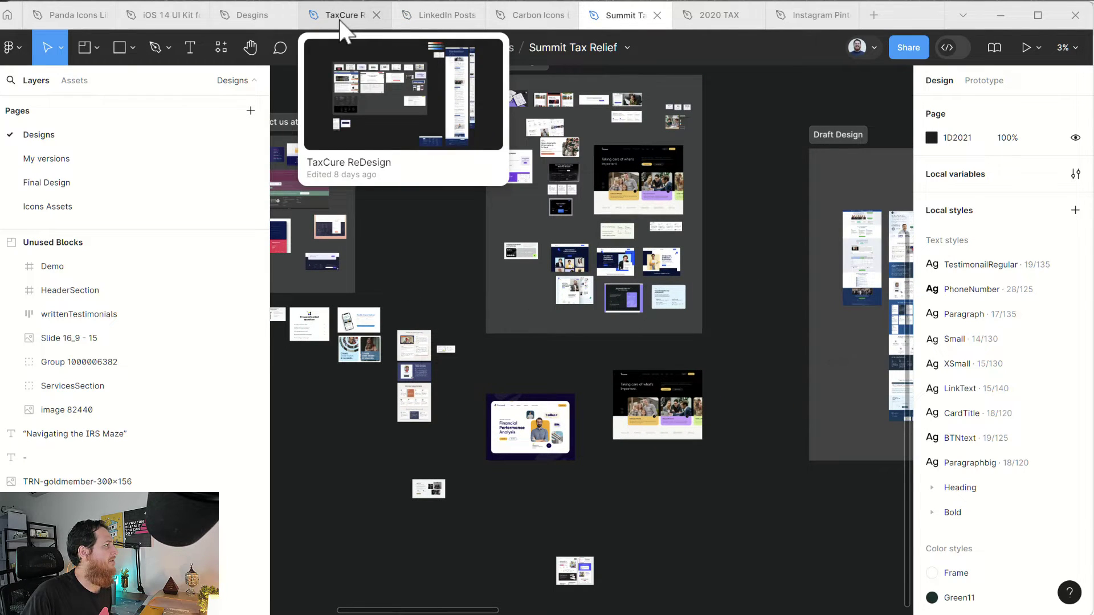
pyautogui.moveTo(420, 237); pyautogui.dragTo(384, 361)
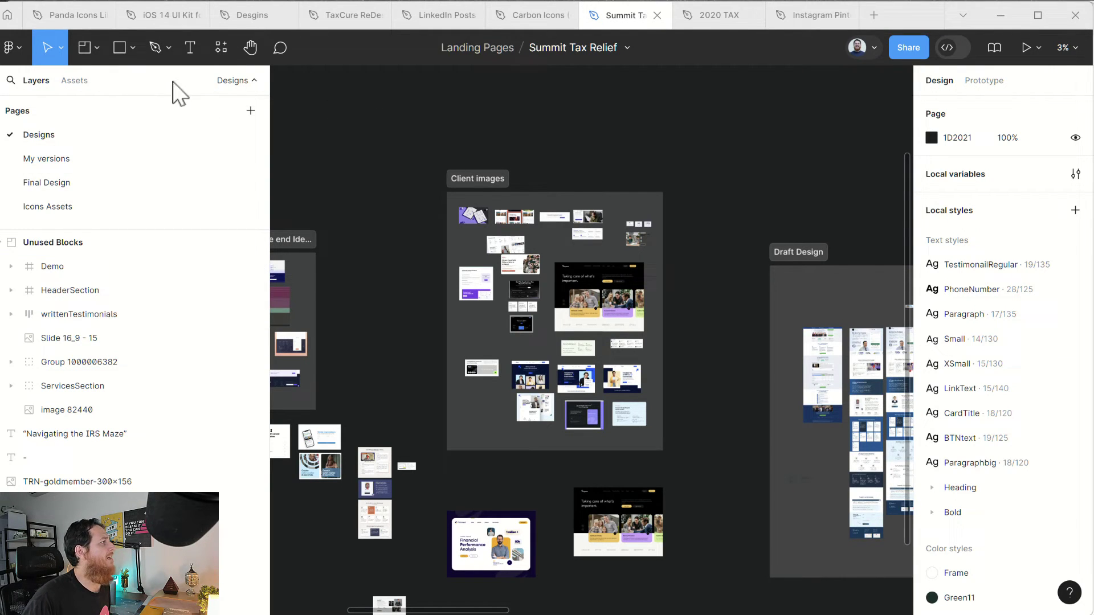
# - Search the file browser for 'sk' and open the SkilledScore Project file
pyautogui.click(8, 15)
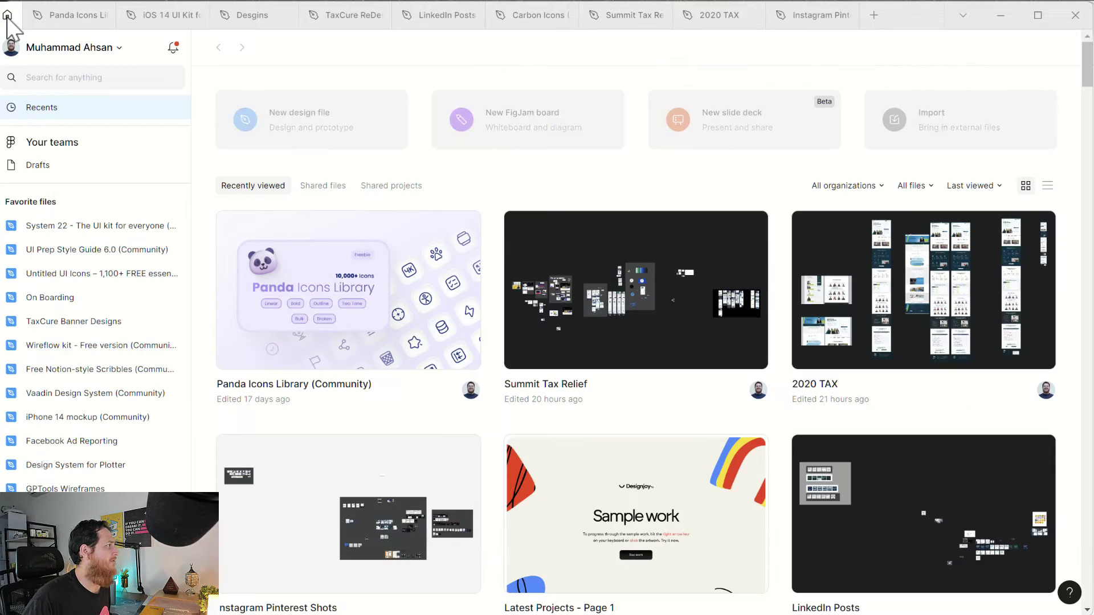
pyautogui.click(57, 85)
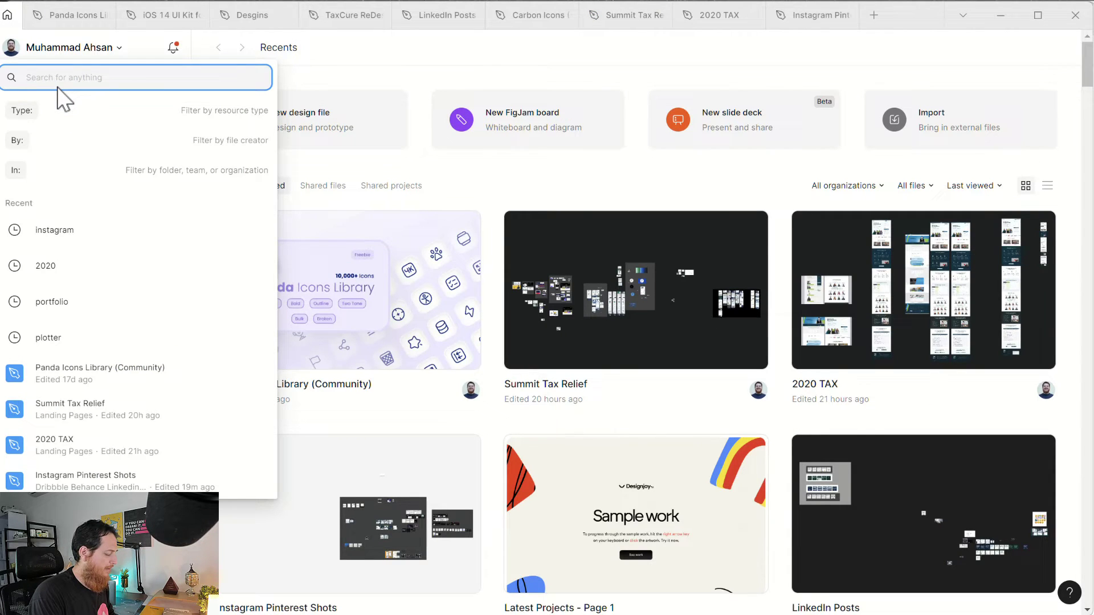
pyautogui.write('skill')
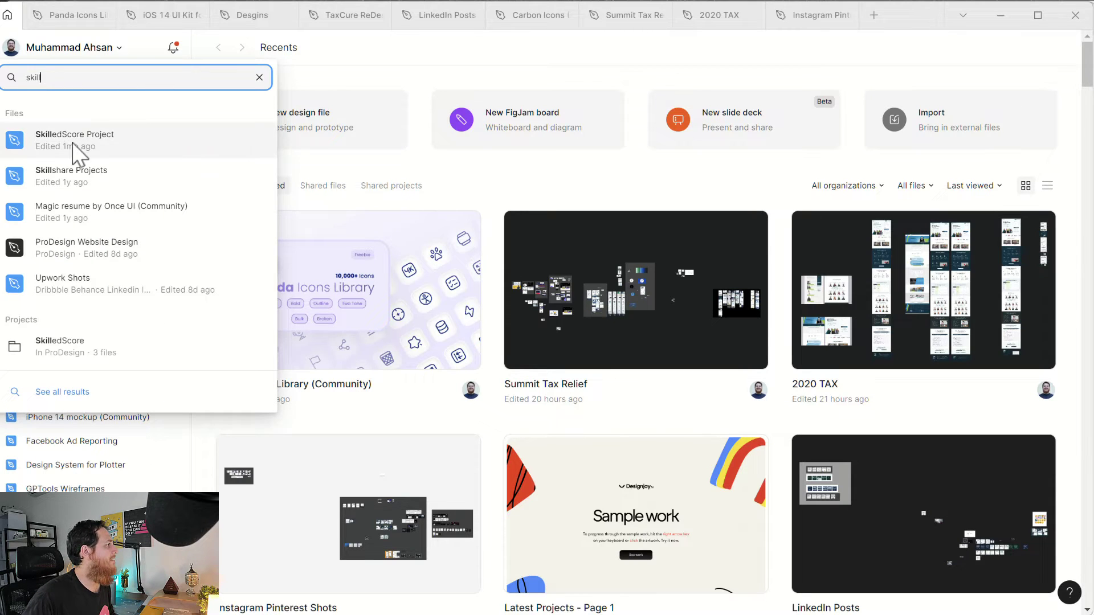
pyautogui.click(74, 149)
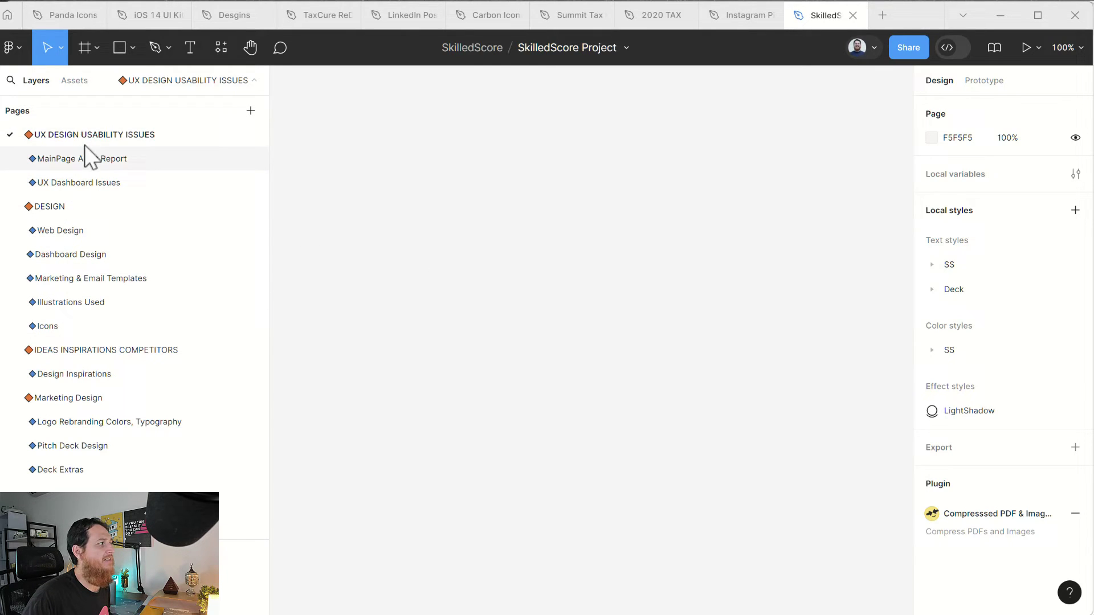
# - Browse the MainPage Audit Report, UX Dashboard Issues and DESIGN pages of SkilledScore
pyautogui.click(58, 159)
pyautogui.scroll(5, 459, 315)
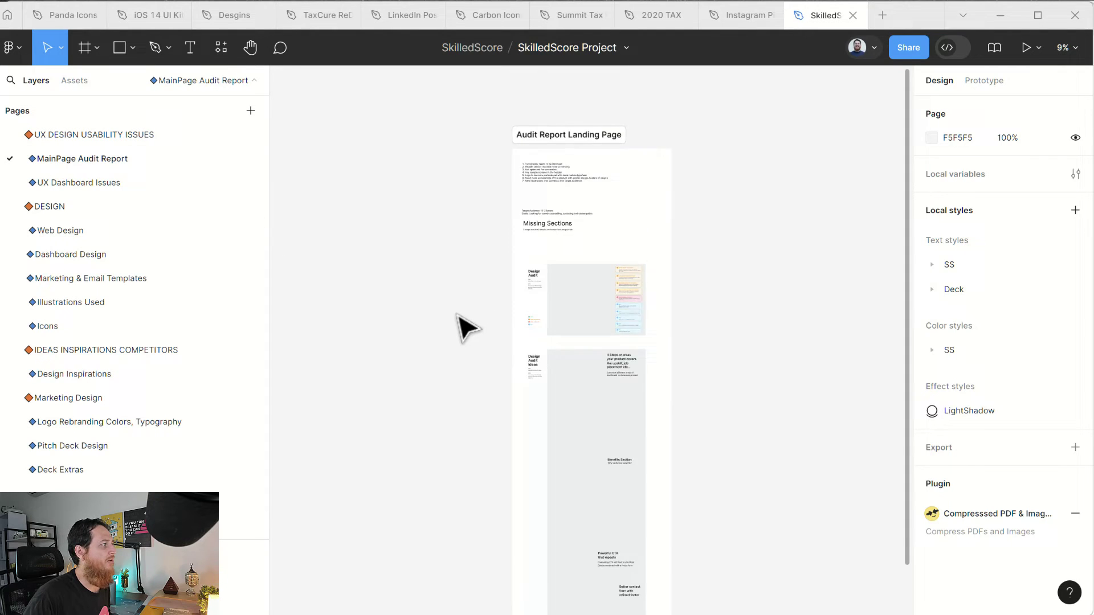
pyautogui.scroll(-4, 459, 317)
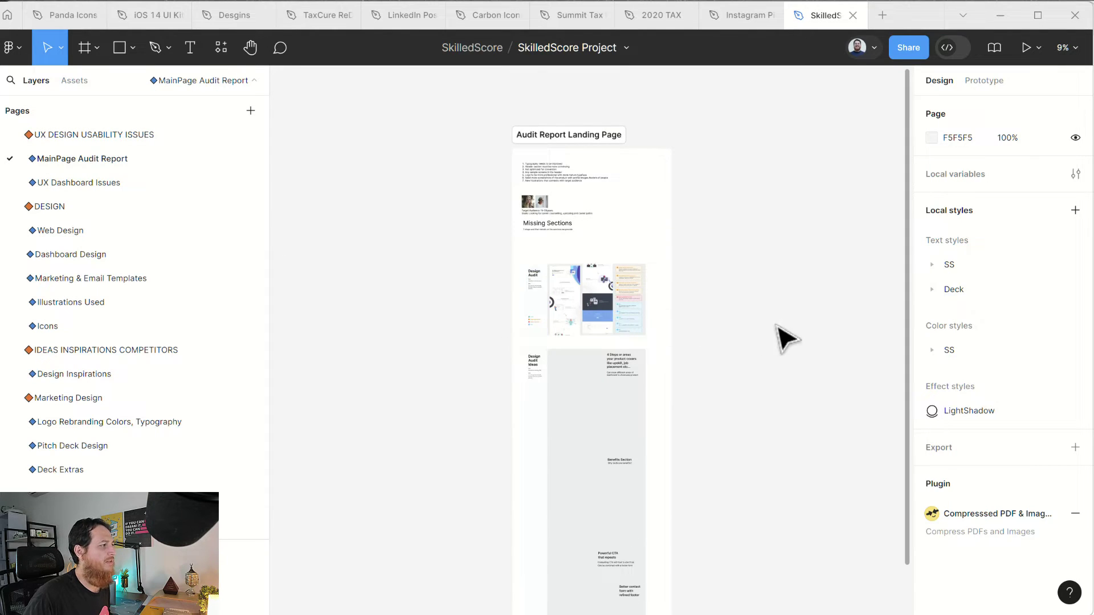
pyautogui.click(97, 186)
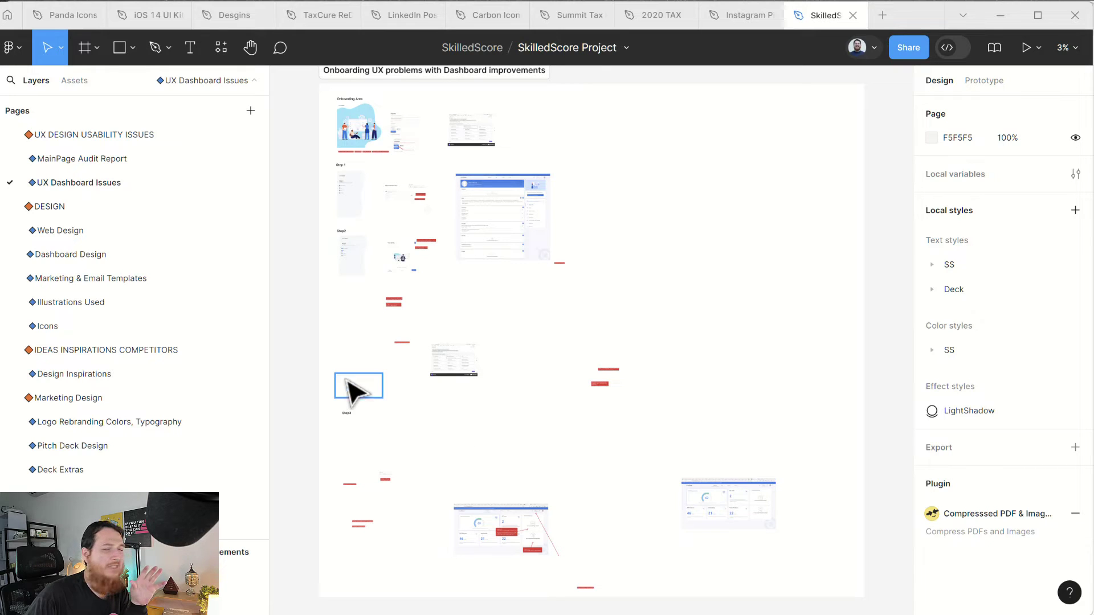
pyautogui.click(62, 206)
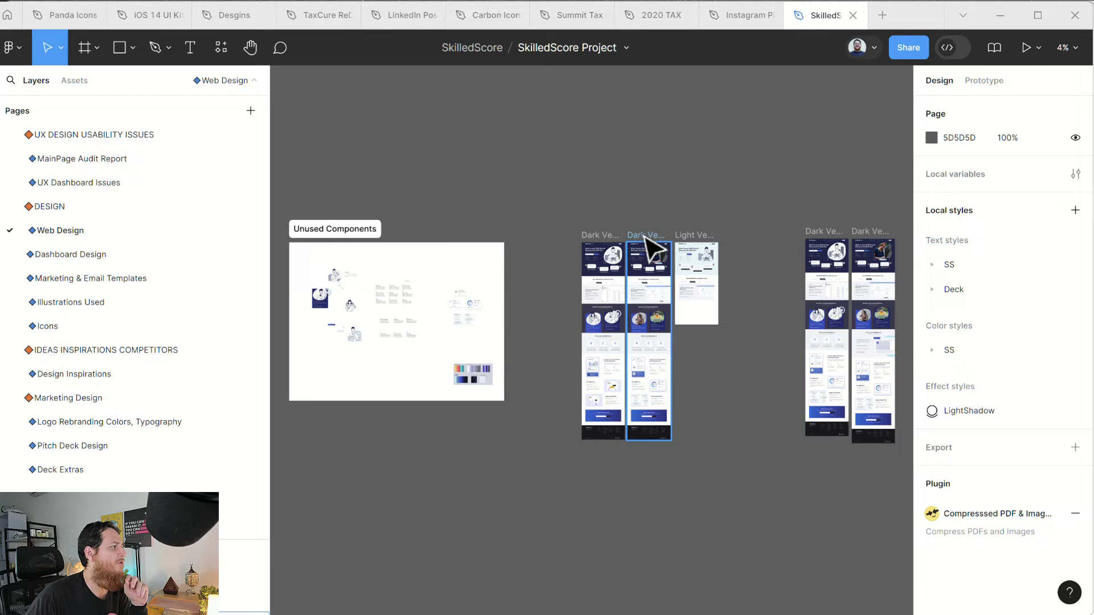
# - On Dashboard Design, nudge the Icons section left and narrow Login Signup to fit its frames
pyautogui.click(48, 258)
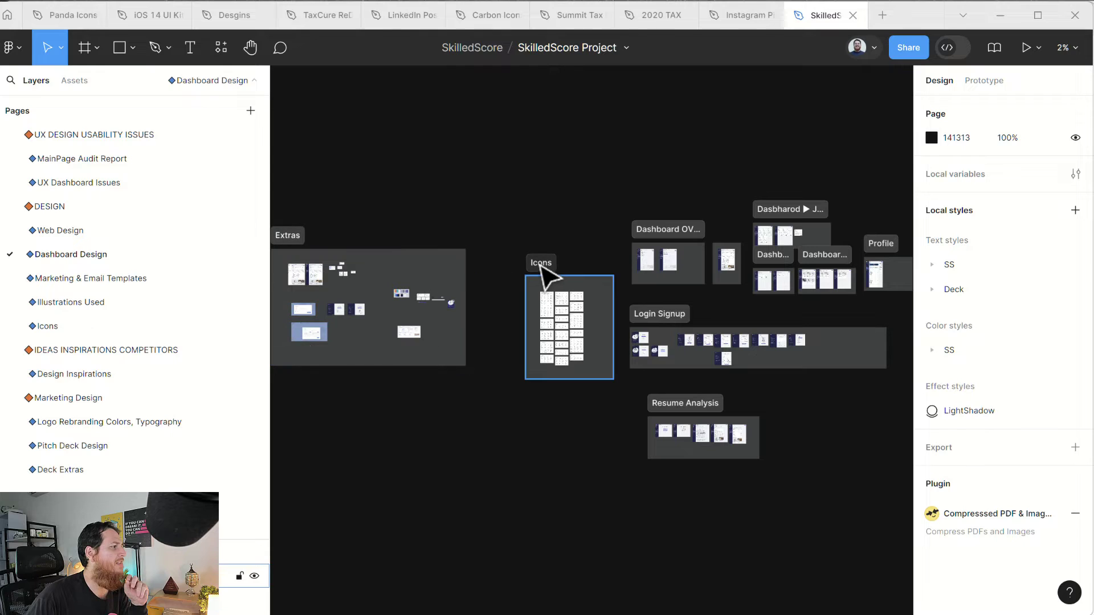
pyautogui.moveTo(543, 265); pyautogui.dragTo(509, 265)
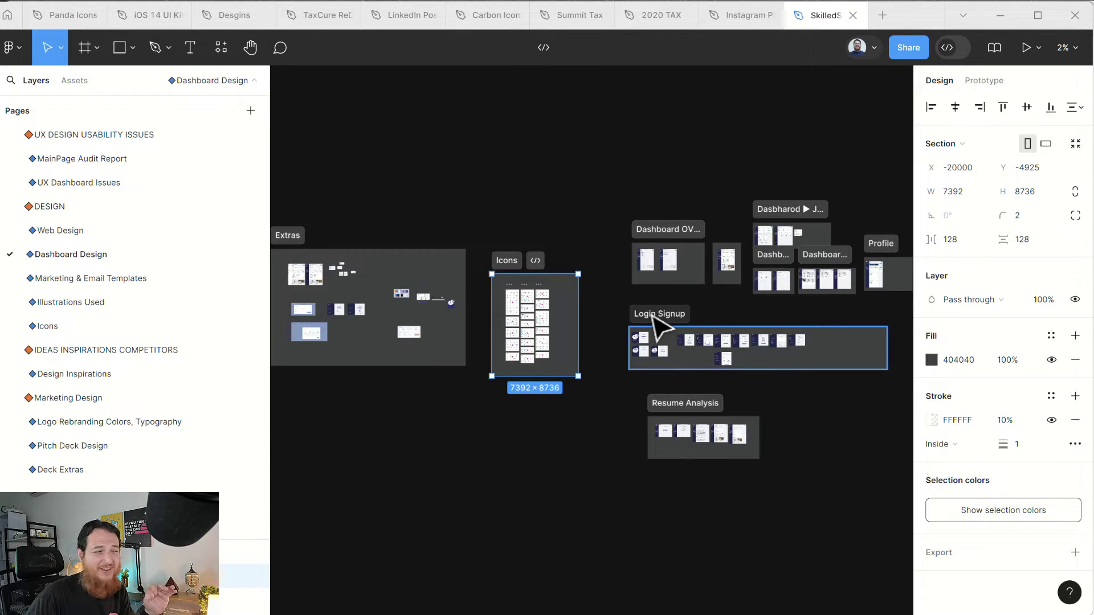
pyautogui.click(659, 314)
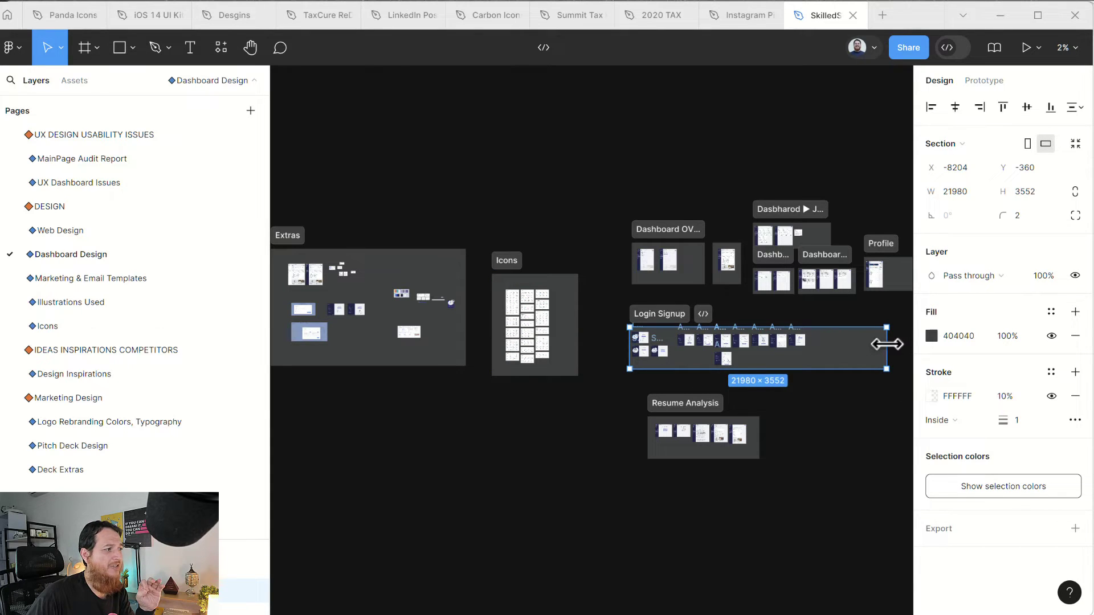
pyautogui.moveTo(886, 344); pyautogui.dragTo(813, 344)
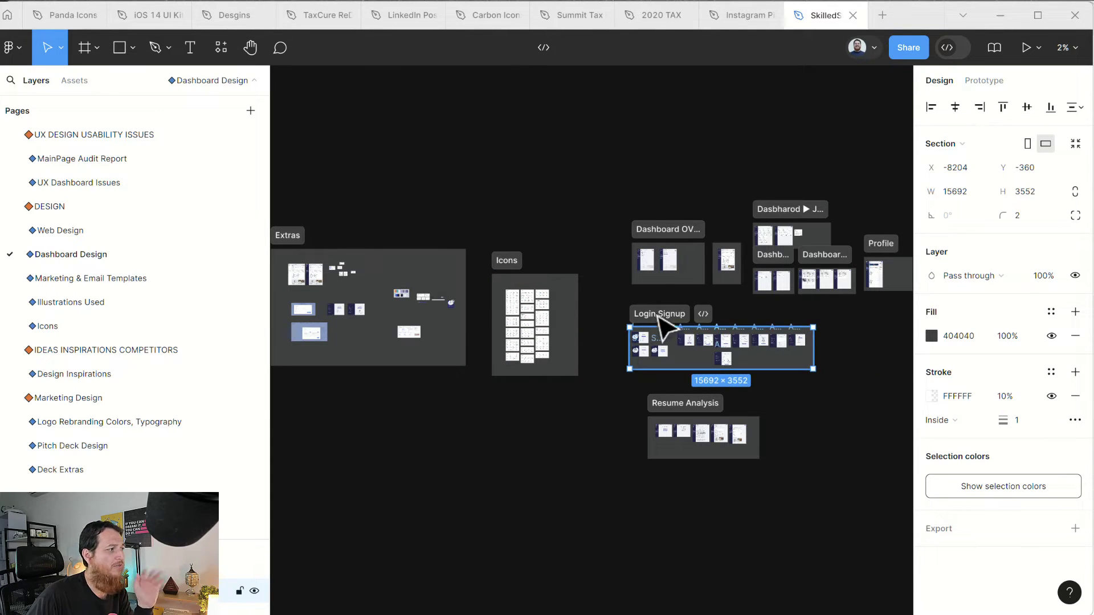
# - Inspect the dashboard sections, then zoom so the Profile section fills the view
pyautogui.click(669, 228)
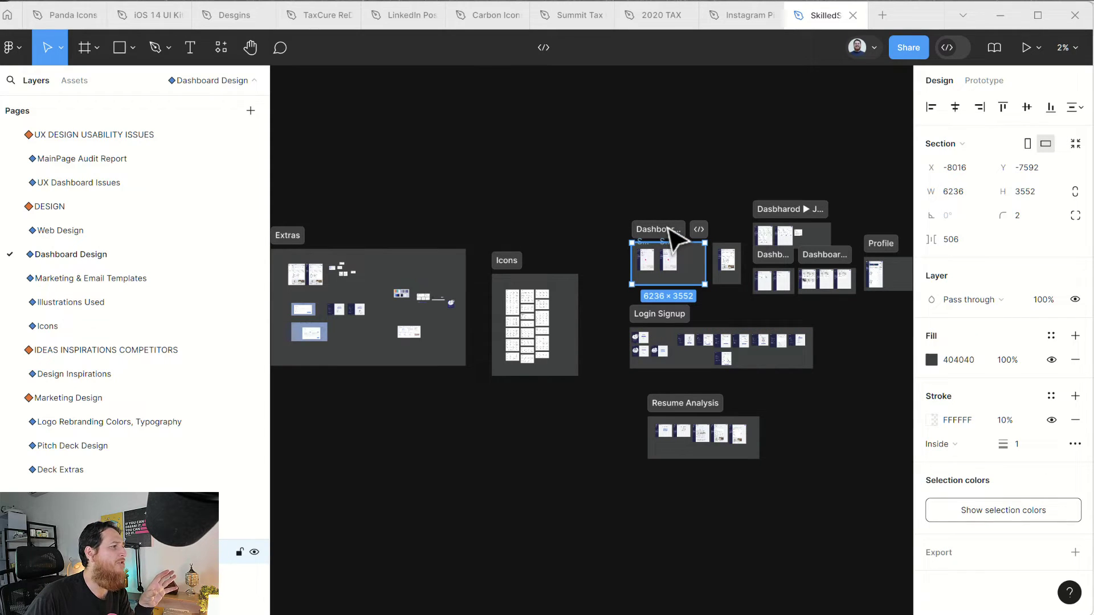
pyautogui.click(801, 217)
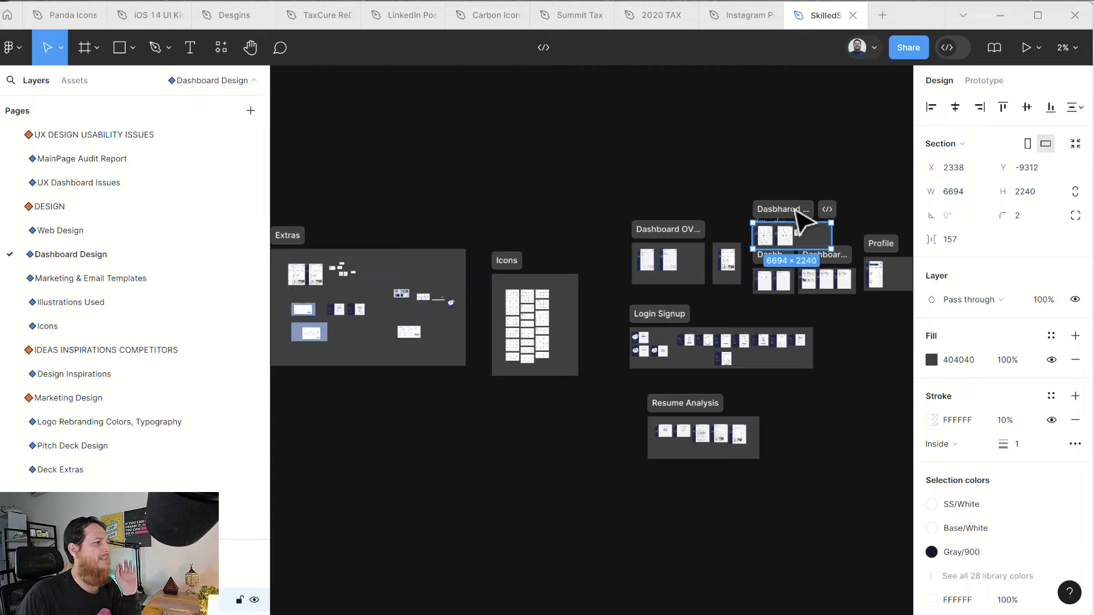
pyautogui.click(874, 362)
pyautogui.moveTo(874, 361); pyautogui.dragTo(770, 369)
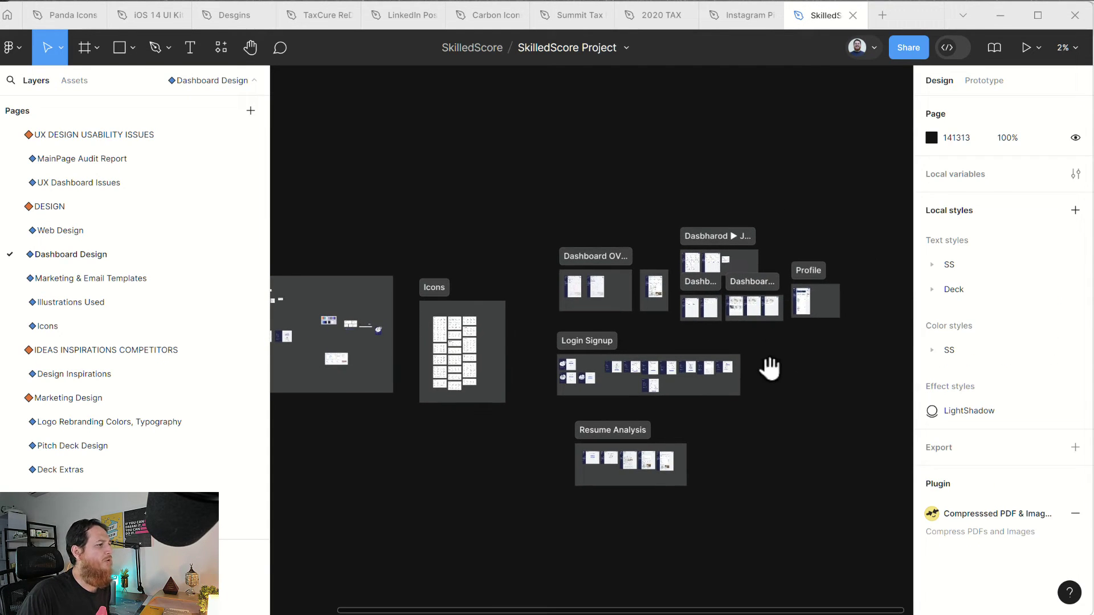
pyautogui.click(805, 270)
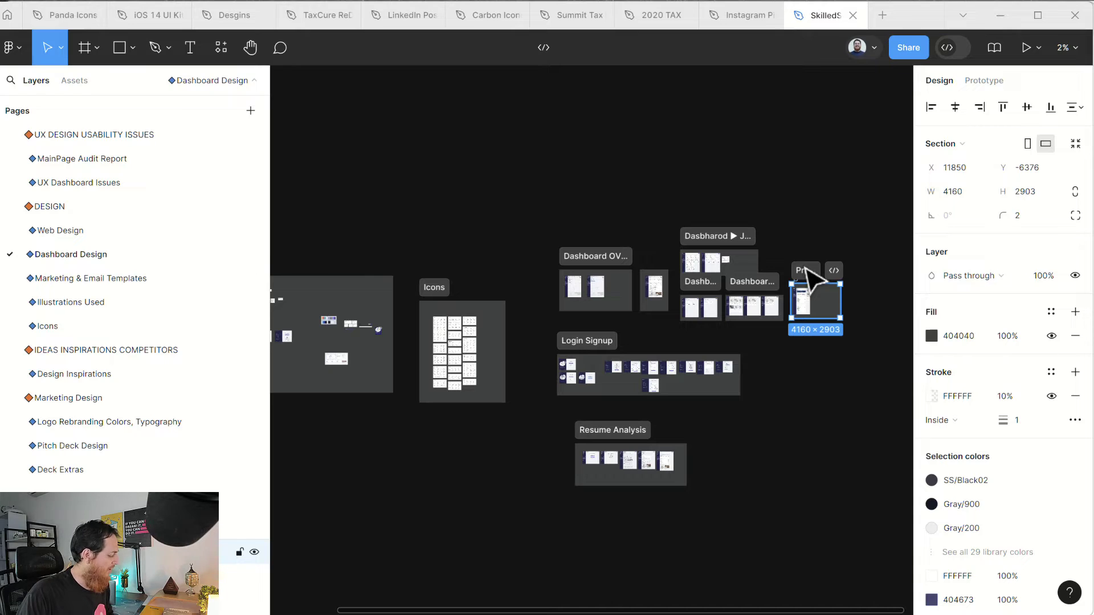
pyautogui.hotkey('shift', '2')
# - Pan across the Dashboard Design page to survey its sections from Upskills back to Extras
pyautogui.moveTo(325, 318); pyautogui.dragTo(727, 343)
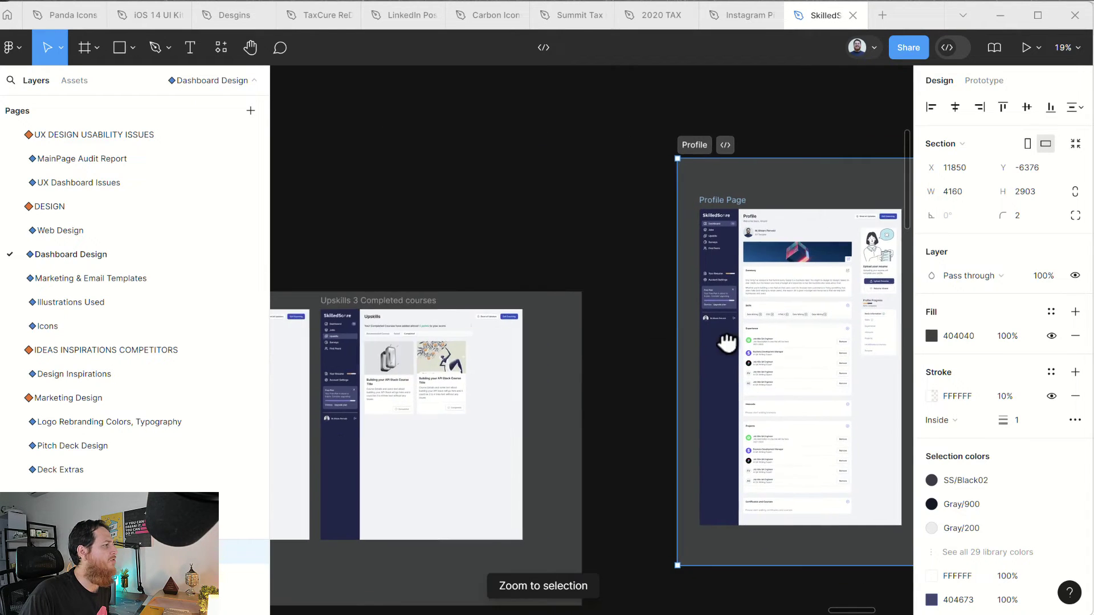
pyautogui.hscroll(-10, 727, 343)
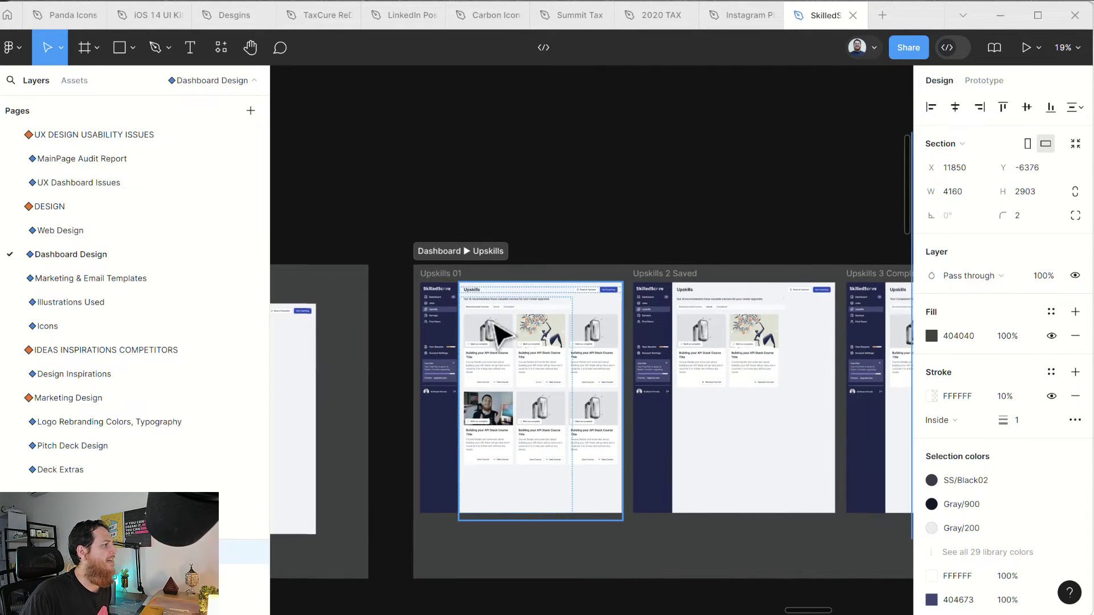
pyautogui.hscroll(-9, 488, 420)
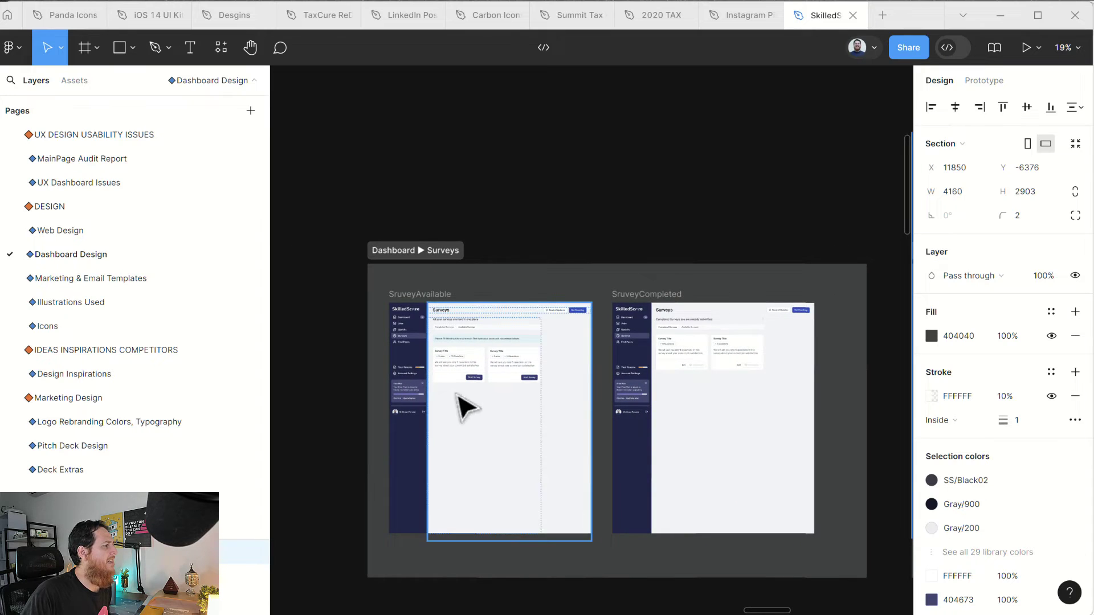
pyautogui.hscroll(-10, 465, 407)
pyautogui.scroll(3, 464, 450)
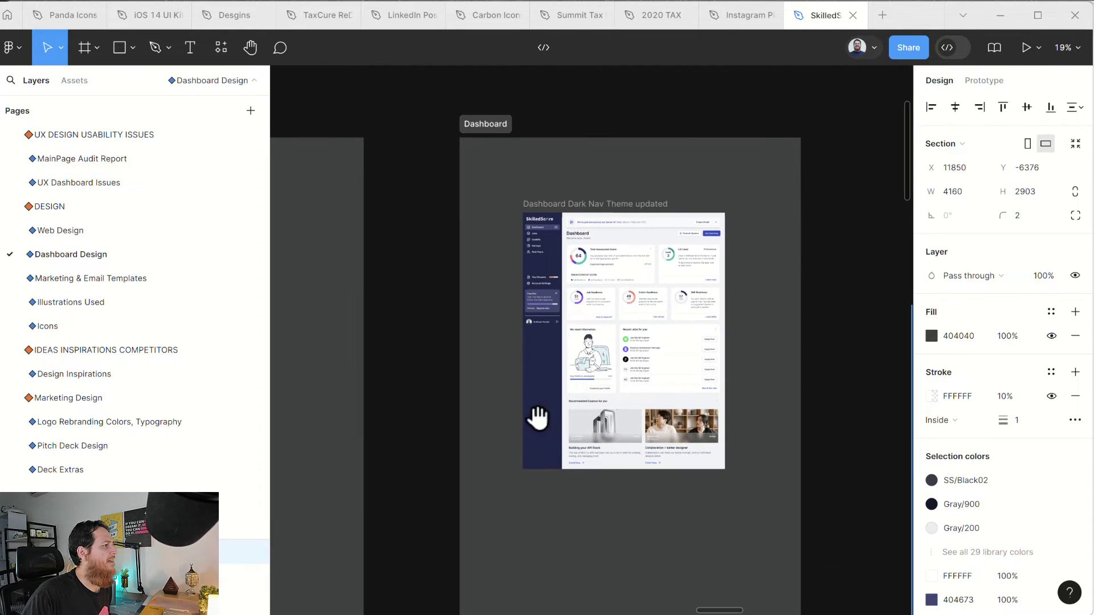
pyautogui.hscroll(-5, 515, 369)
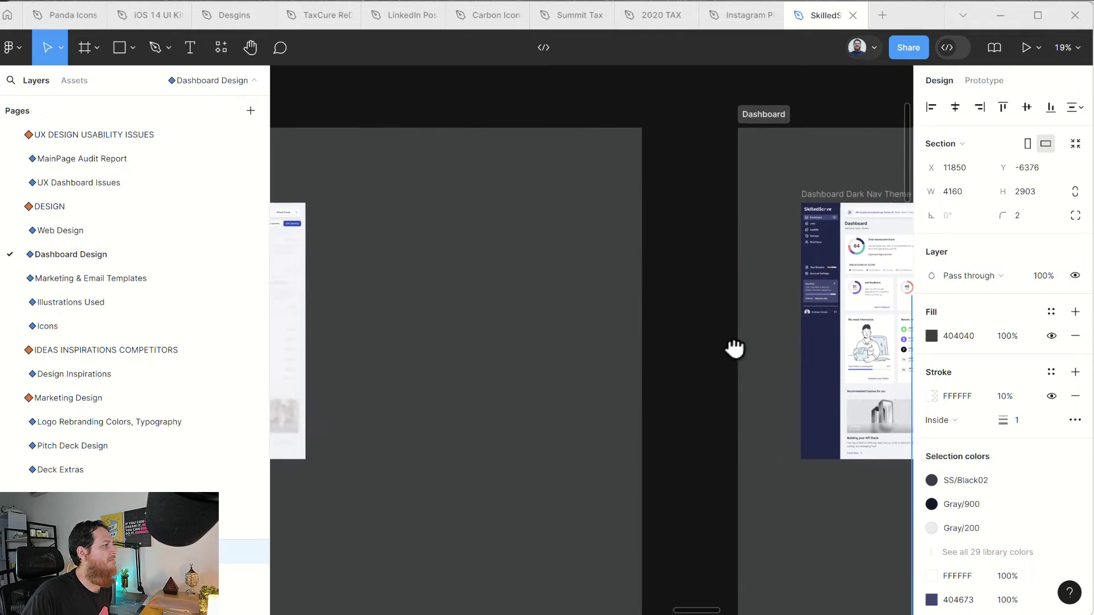
pyautogui.hscroll(-10, 735, 349)
pyautogui.scroll(-1, 735, 349)
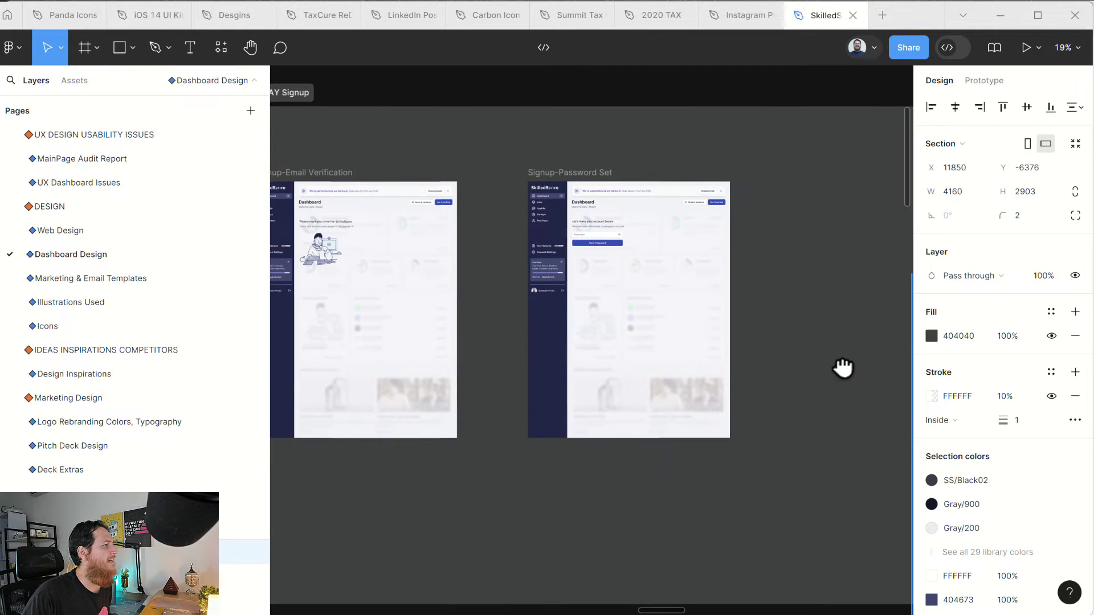
pyautogui.hscroll(-4, 596, 386)
pyautogui.hscroll(-5, 640, 356)
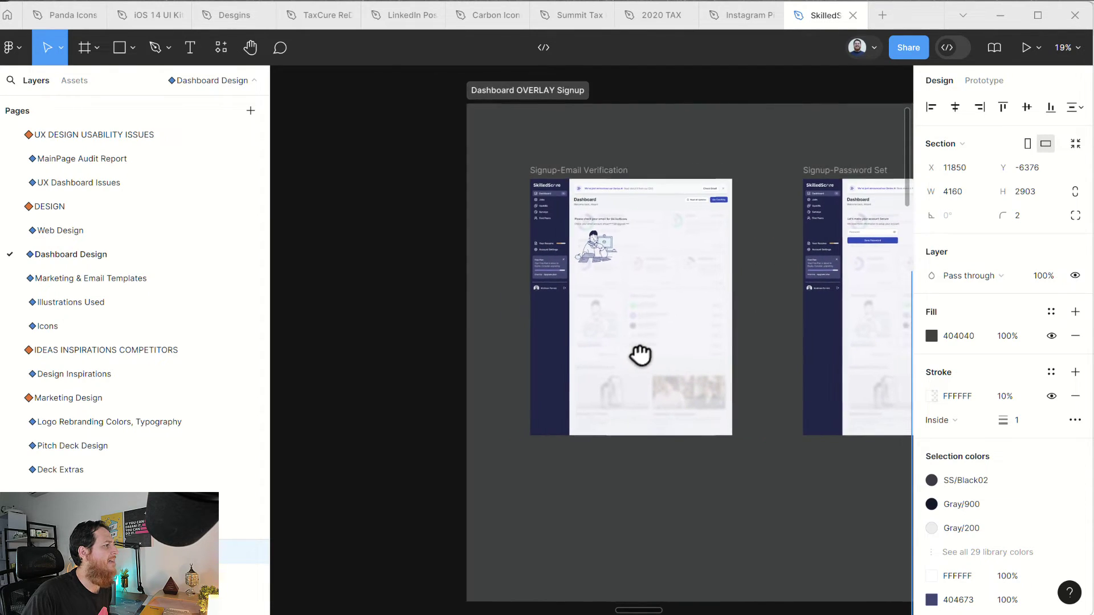
pyautogui.hscroll(8, 640, 355)
pyautogui.scroll(12, 640, 355)
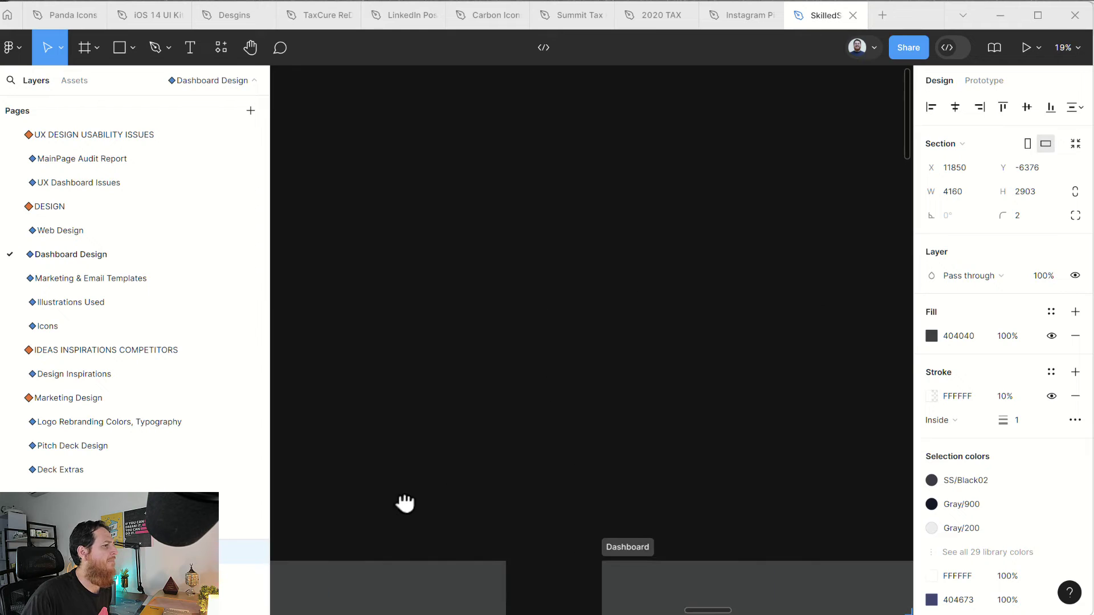
pyautogui.hscroll(3, 406, 503)
pyautogui.scroll(2, 447, 432)
pyautogui.scroll(-8, 446, 431)
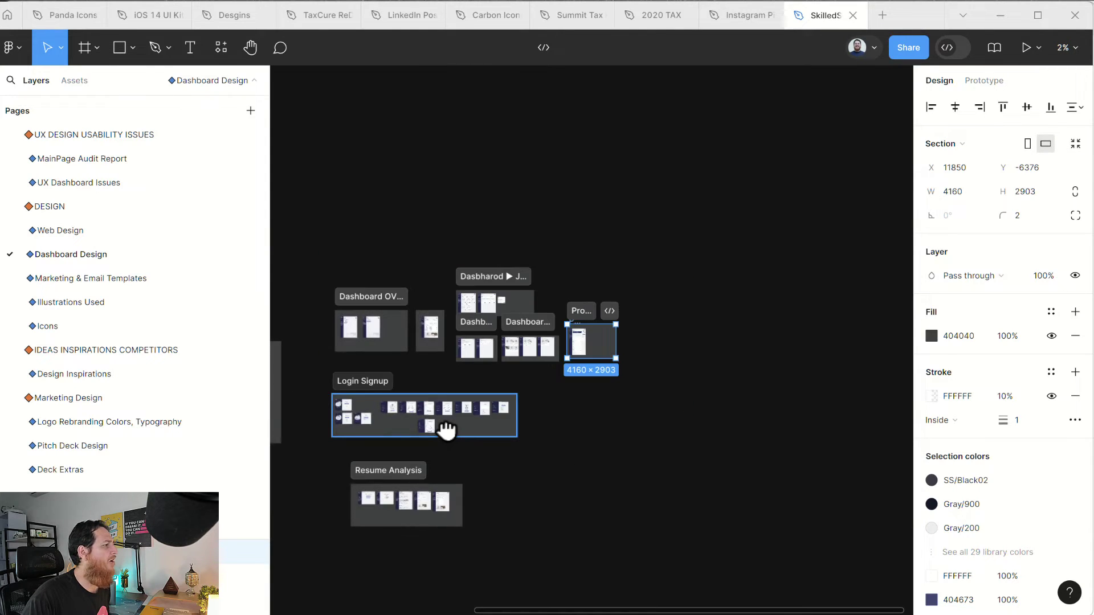
pyautogui.hscroll(-2, 465, 244)
pyautogui.hscroll(-10, 466, 244)
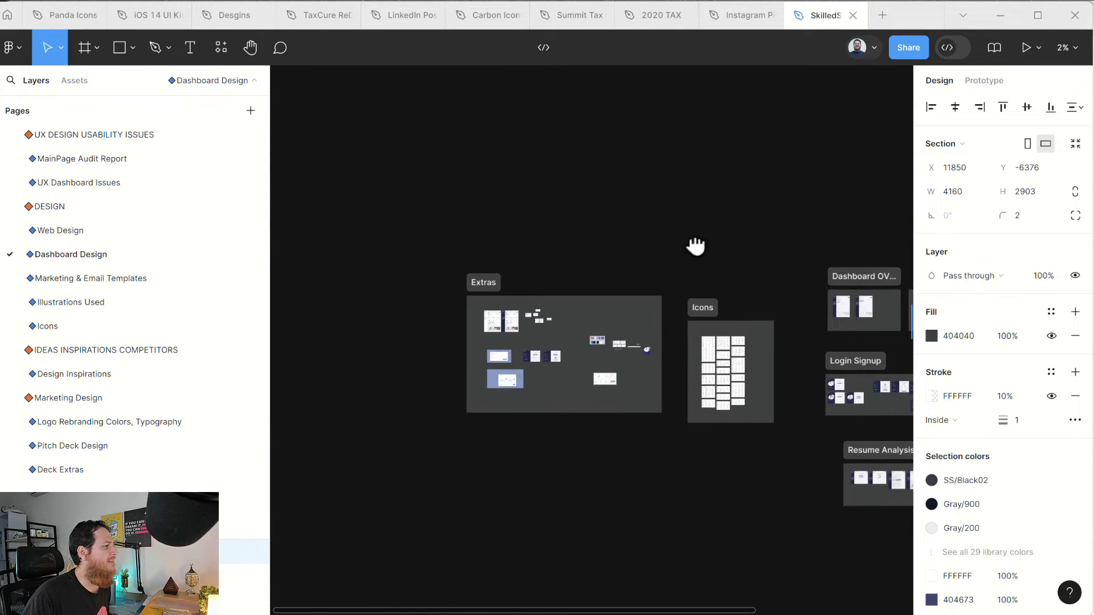
# - Move the Extras section a little left and down, then deselect it
pyautogui.click(483, 284)
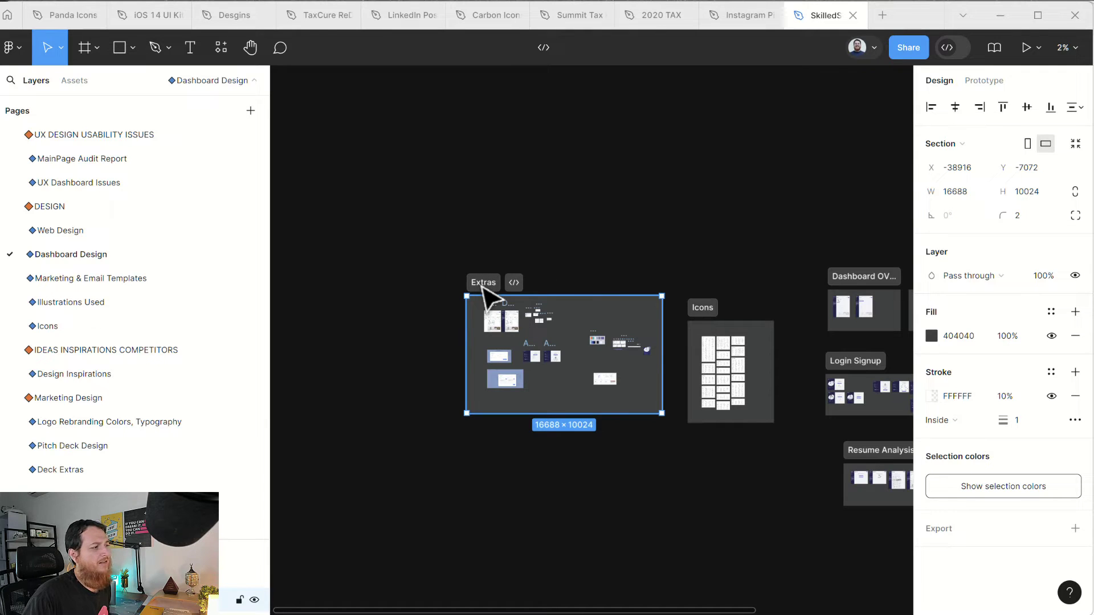
pyautogui.moveTo(483, 286); pyautogui.dragTo(439, 301)
pyautogui.click(376, 320)
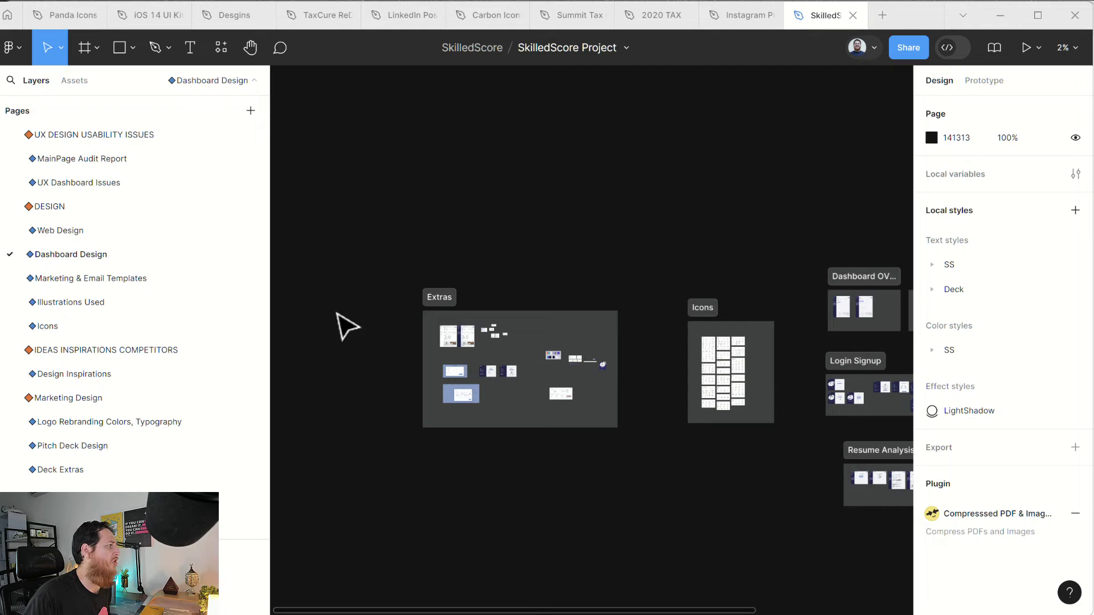
# - Browse the Marketing & Email Templates, Illustrations Used and Icons pages, checking the icon set header
pyautogui.click(63, 280)
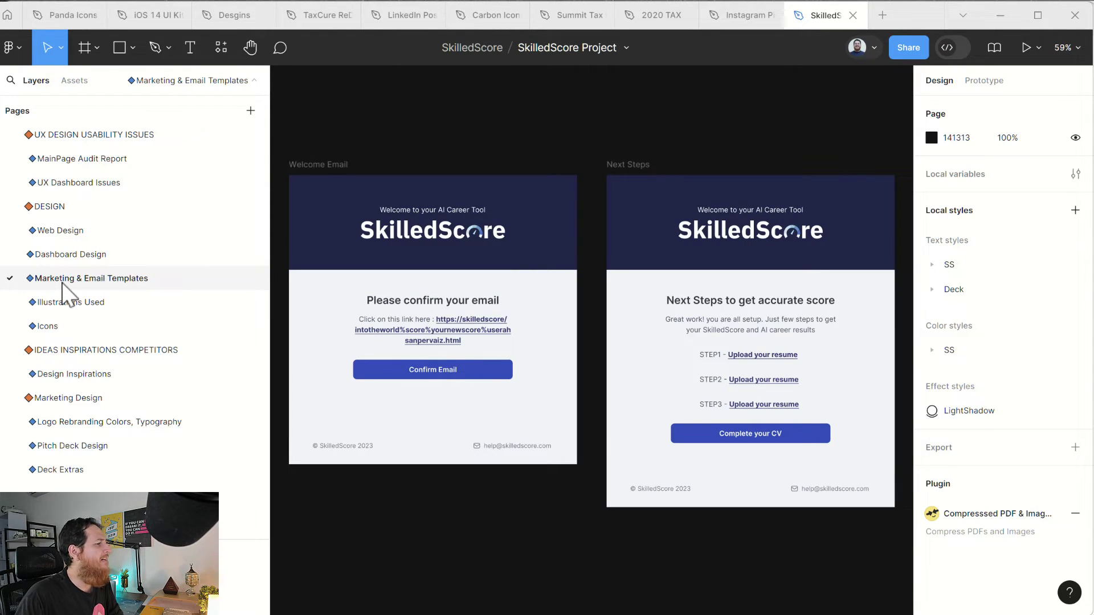
pyautogui.click(71, 298)
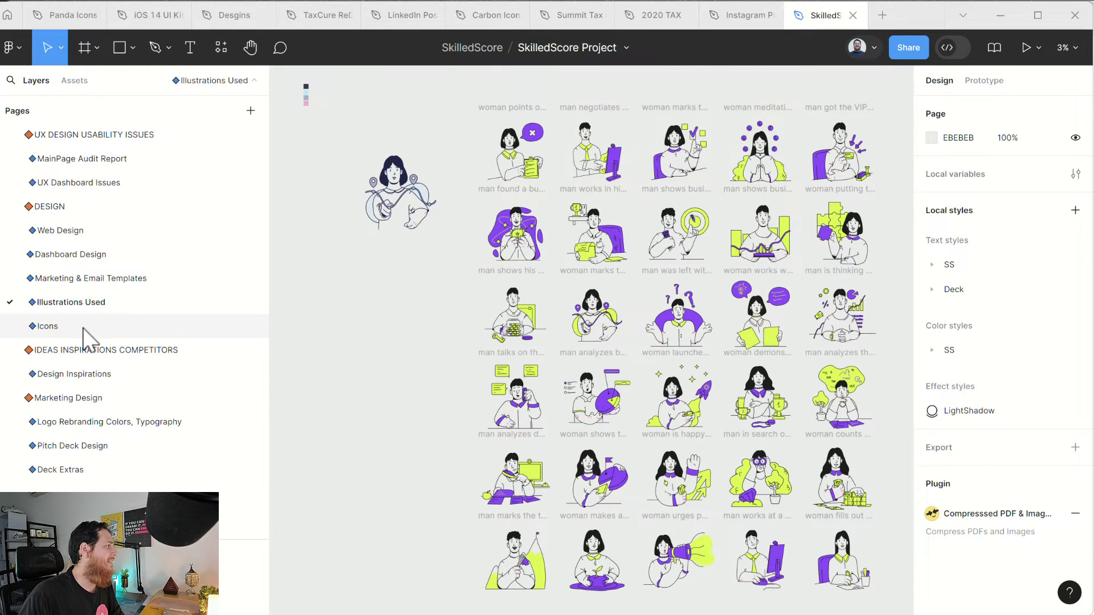
pyautogui.click(83, 327)
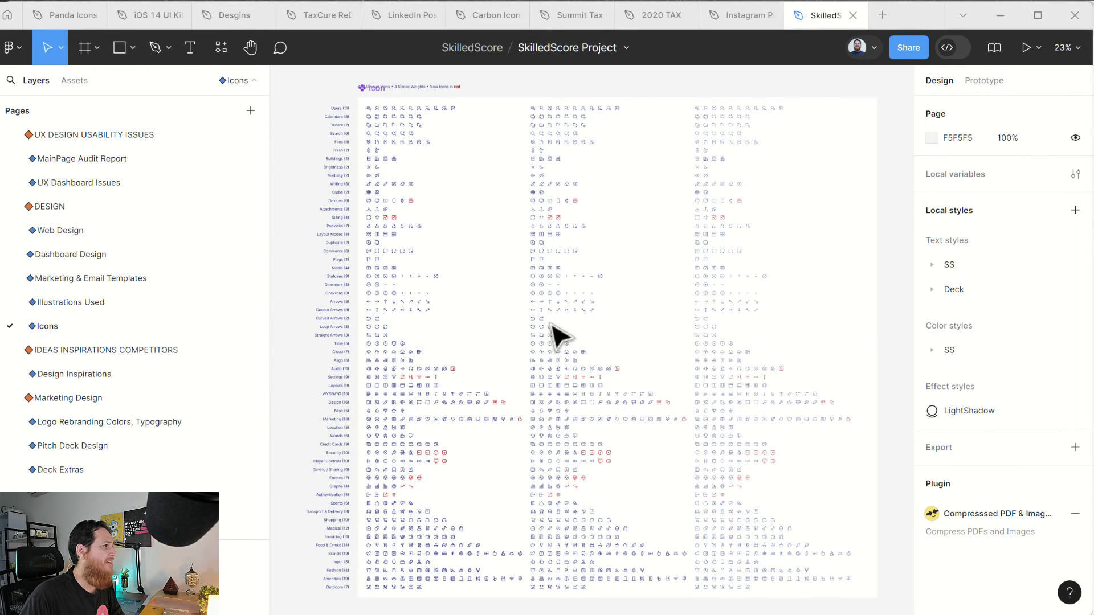
pyautogui.scroll(-4, 616, 329)
pyautogui.scroll(4, 622, 339)
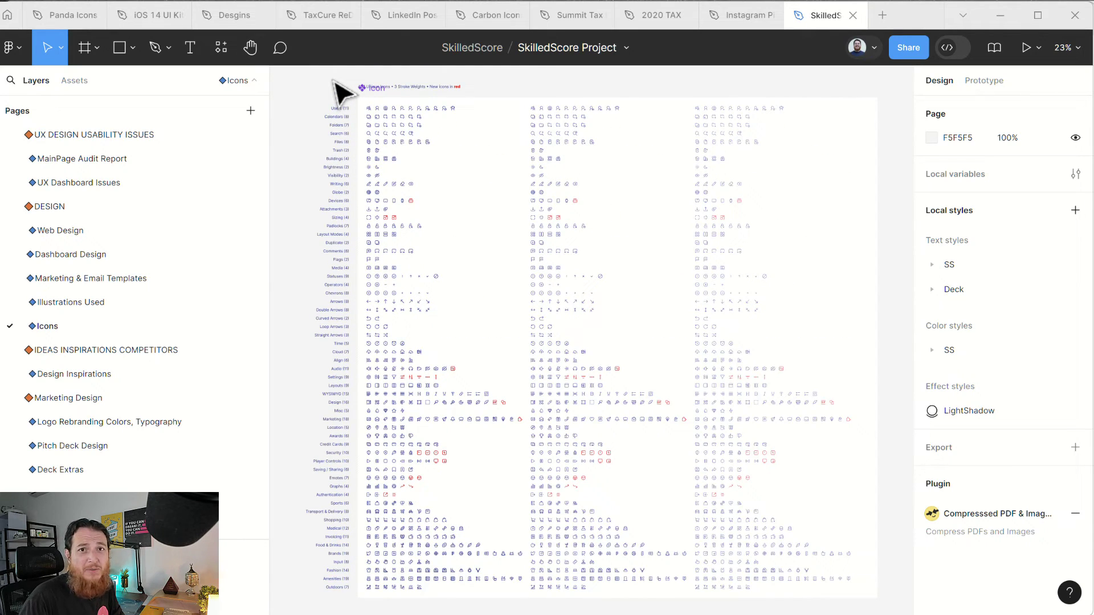
pyautogui.click(381, 90)
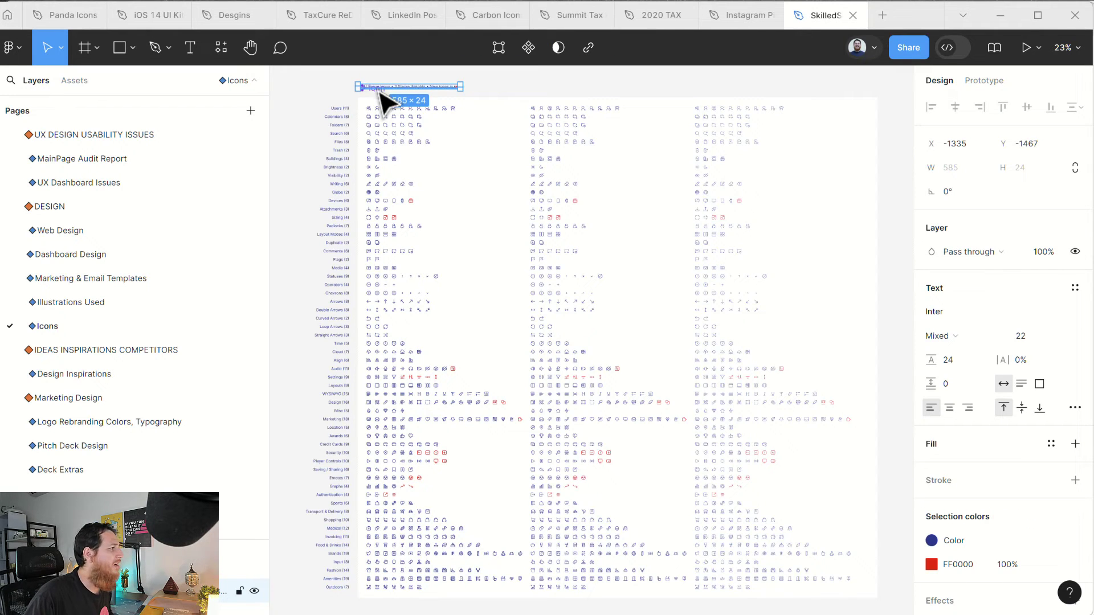
pyautogui.click(298, 318)
pyautogui.scroll(-3, 302, 324)
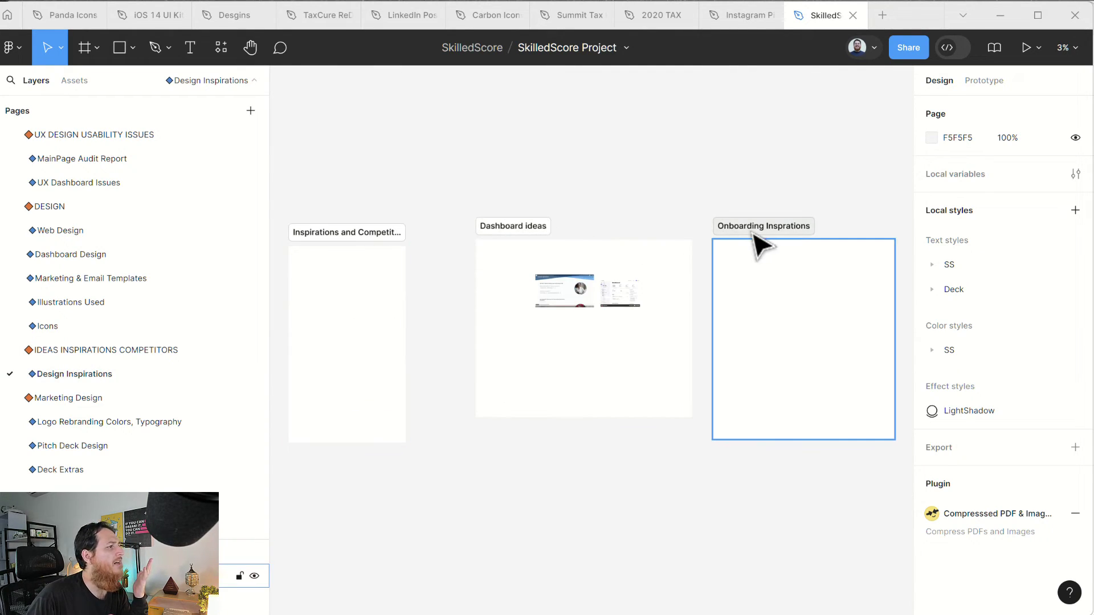
# - Browse the Marketing Design and Logo Rebranding Colors, Typography pages, selecting the New Branding frame
pyautogui.click(343, 234)
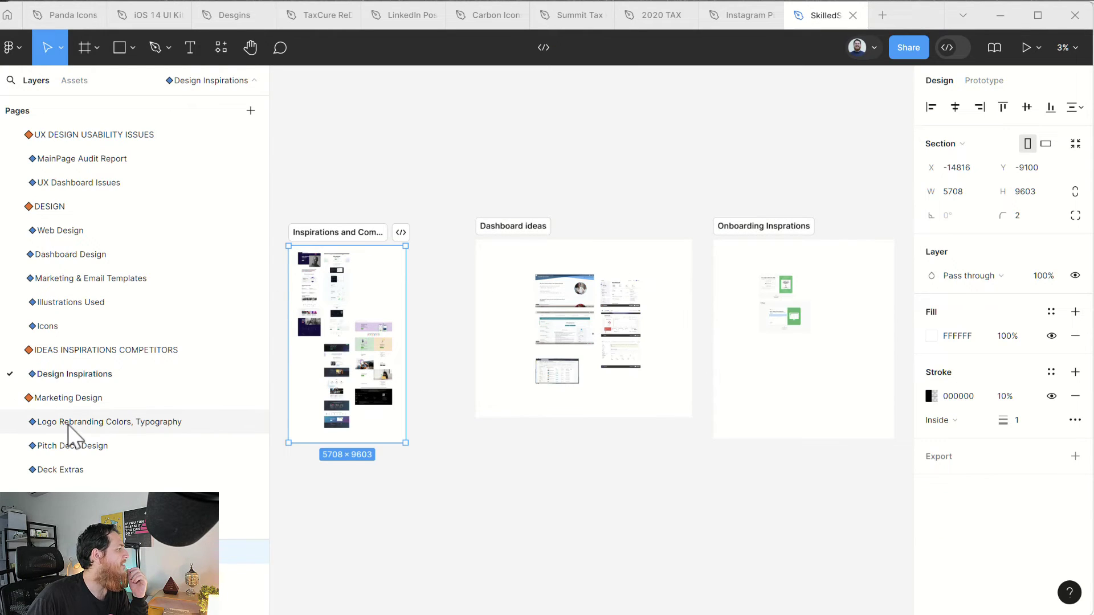
pyautogui.click(71, 399)
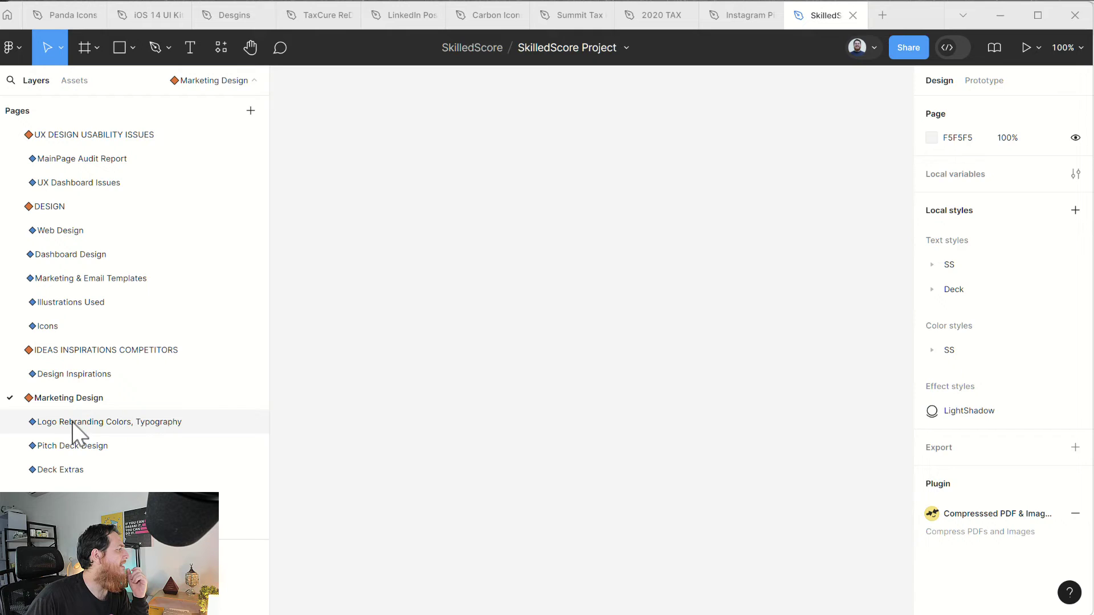
pyautogui.click(73, 422)
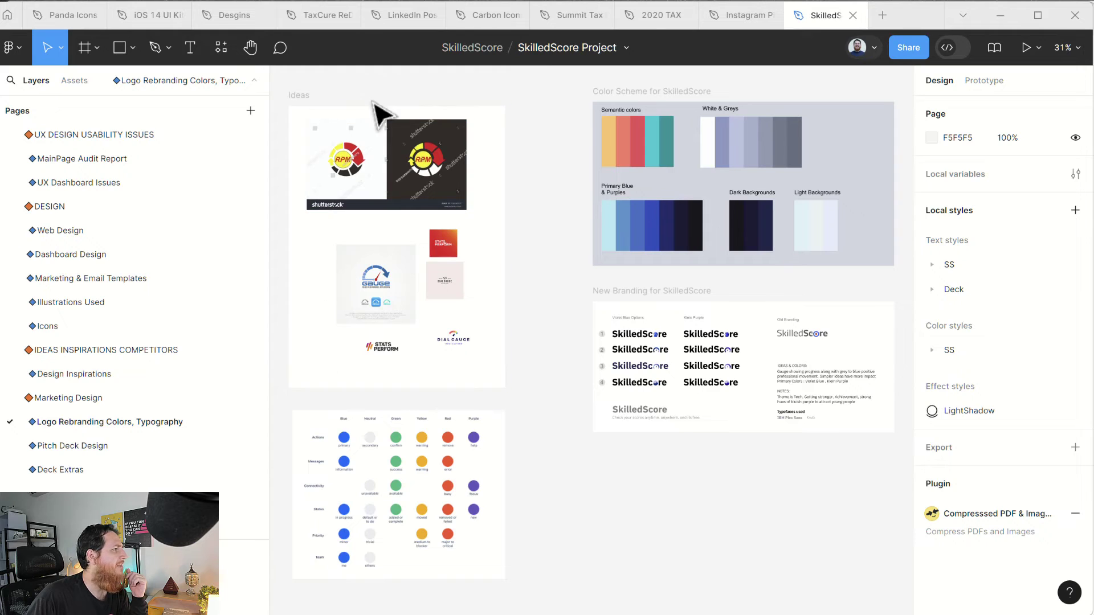
pyautogui.click(647, 306)
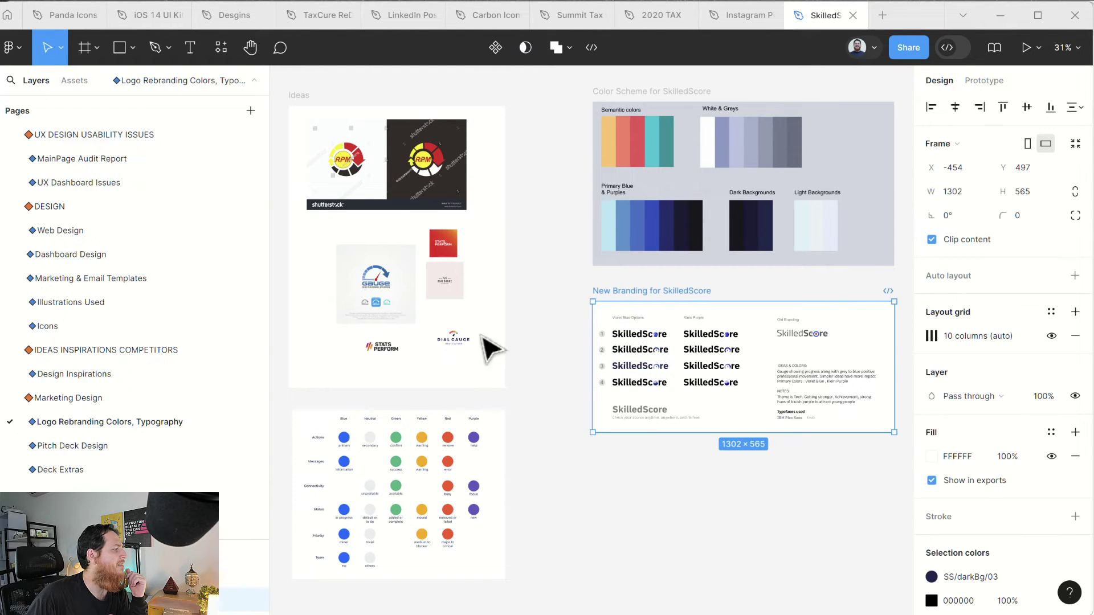
# - Open Pitch Deck Design, zoom into Slide 6, then zoom out to show slides 5–7
pyautogui.click(78, 440)
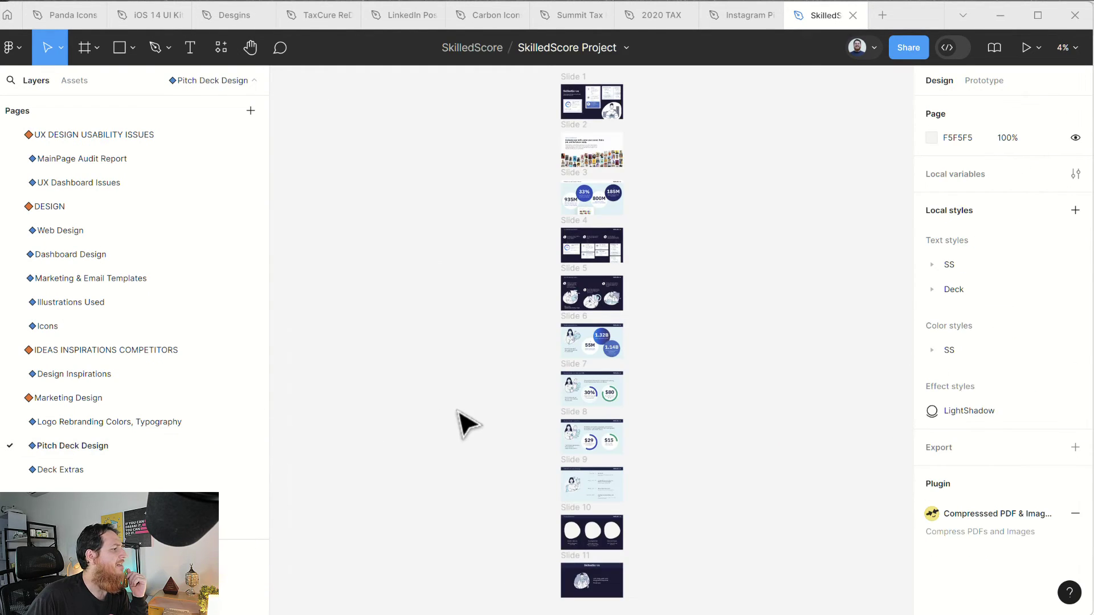
pyautogui.hotkey('shift', '2')
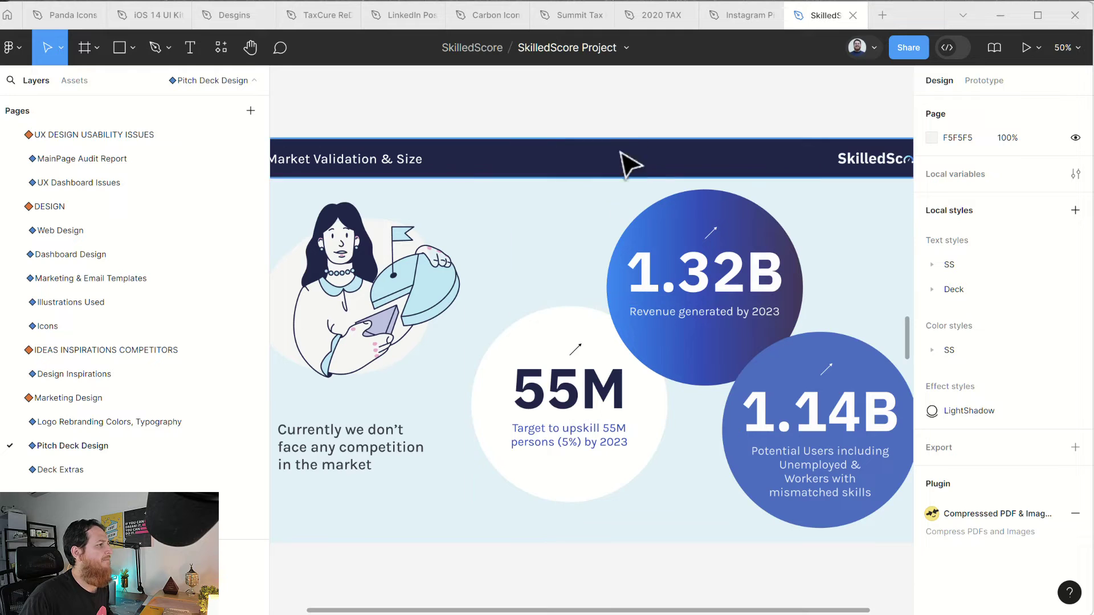
pyautogui.moveTo(574, 110); pyautogui.dragTo(637, 108)
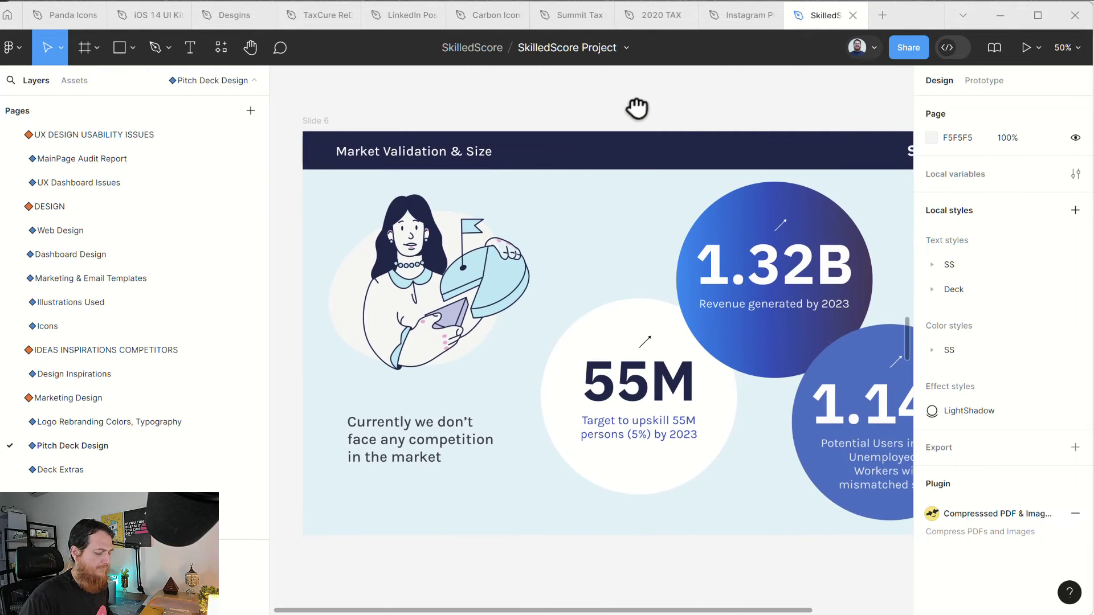
pyautogui.press('-')
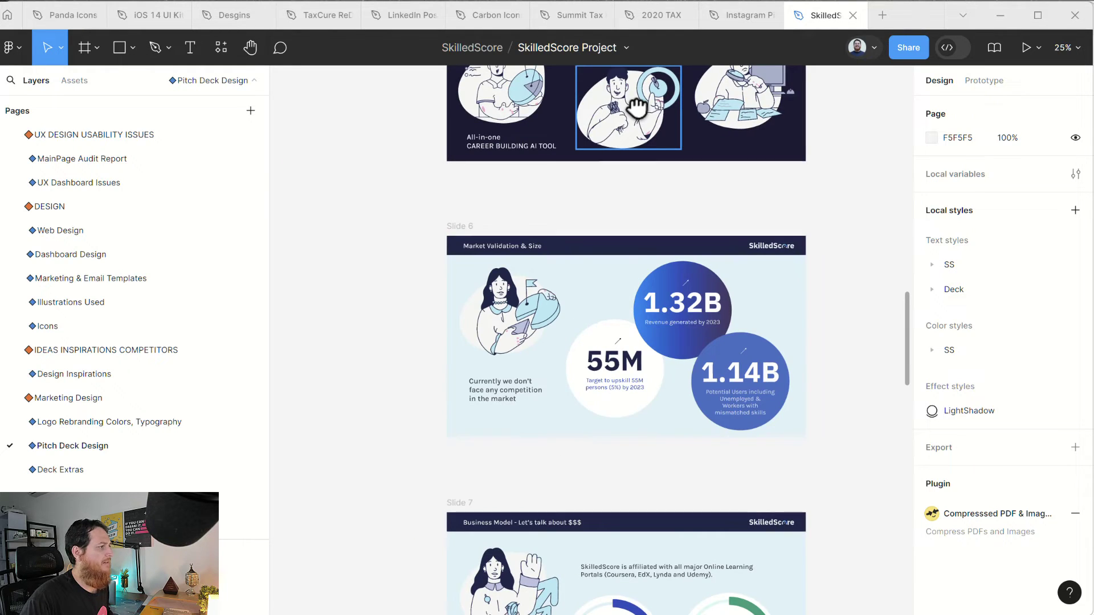
# - Open the Deck Extras page and scroll through its Extras Inspiration frames and styles
pyautogui.click(43, 476)
pyautogui.scroll(2, 615, 410)
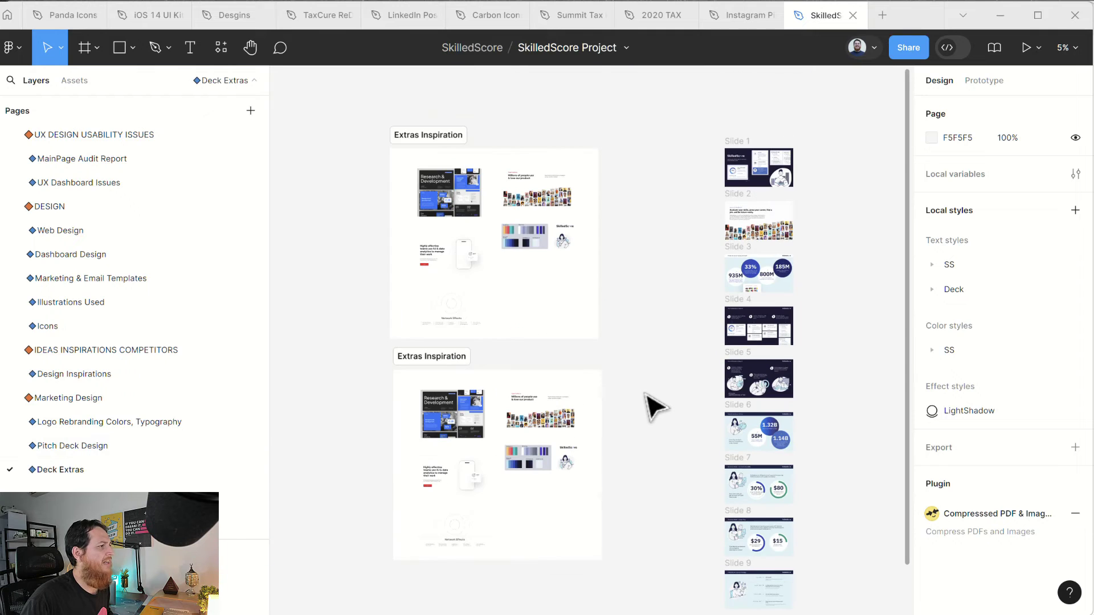
pyautogui.scroll(-1, 655, 408)
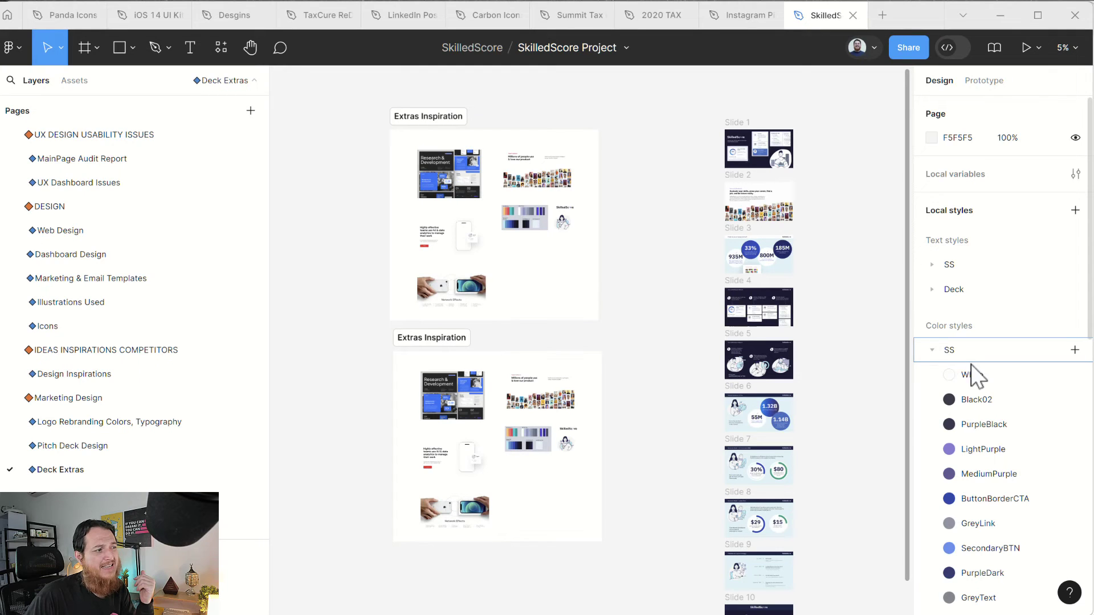
# - Expand and collapse the darkBg, BluePurples and lightBg colour style groups
pyautogui.scroll(-5, 997, 443)
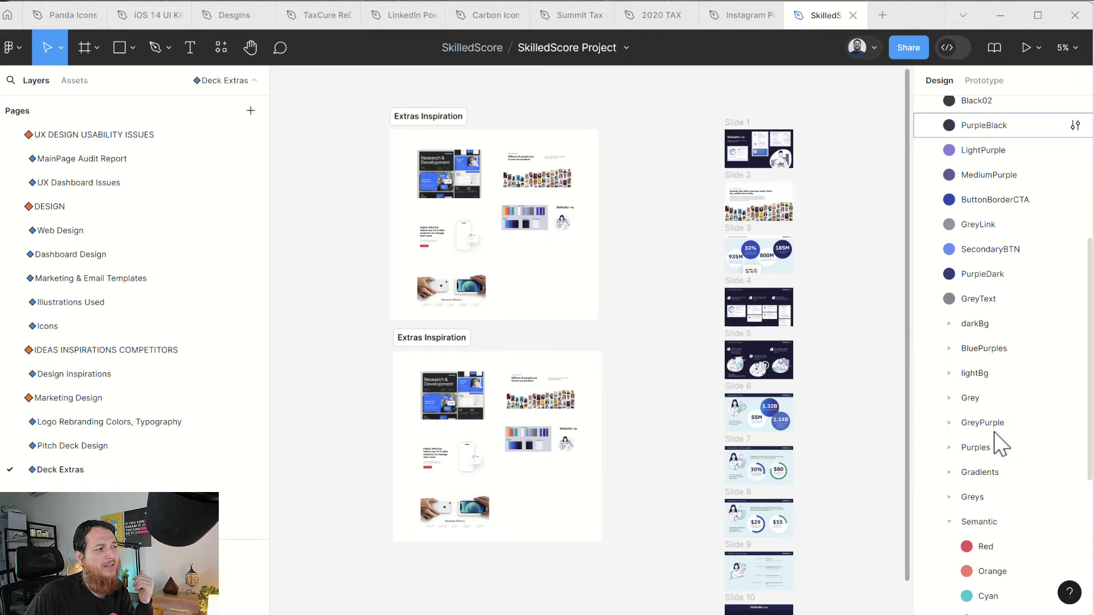
pyautogui.click(948, 323)
pyautogui.click(949, 324)
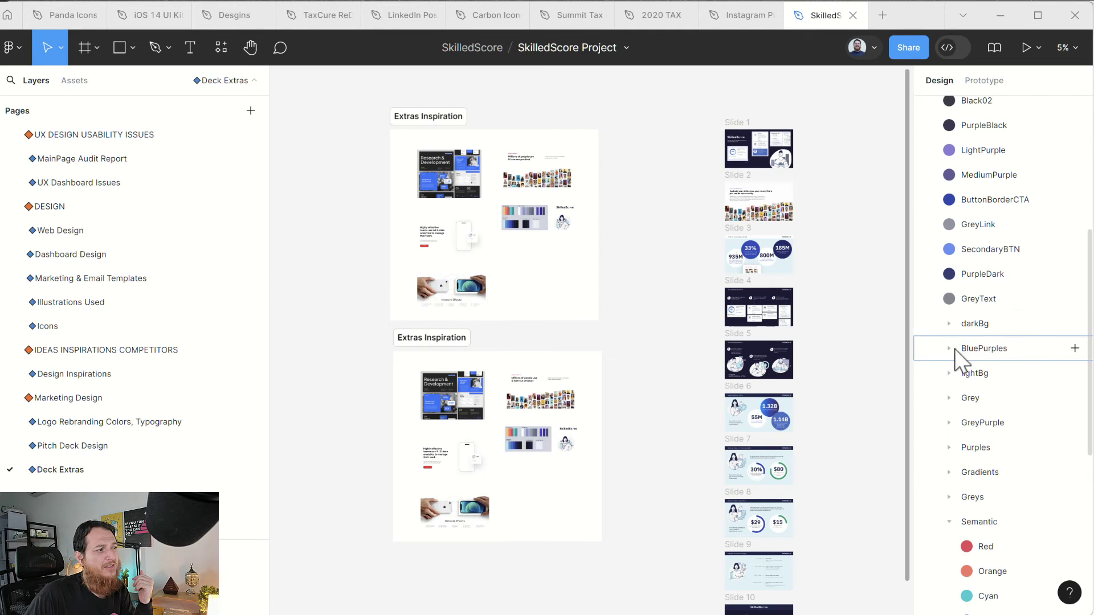
pyautogui.click(949, 349)
pyautogui.click(950, 348)
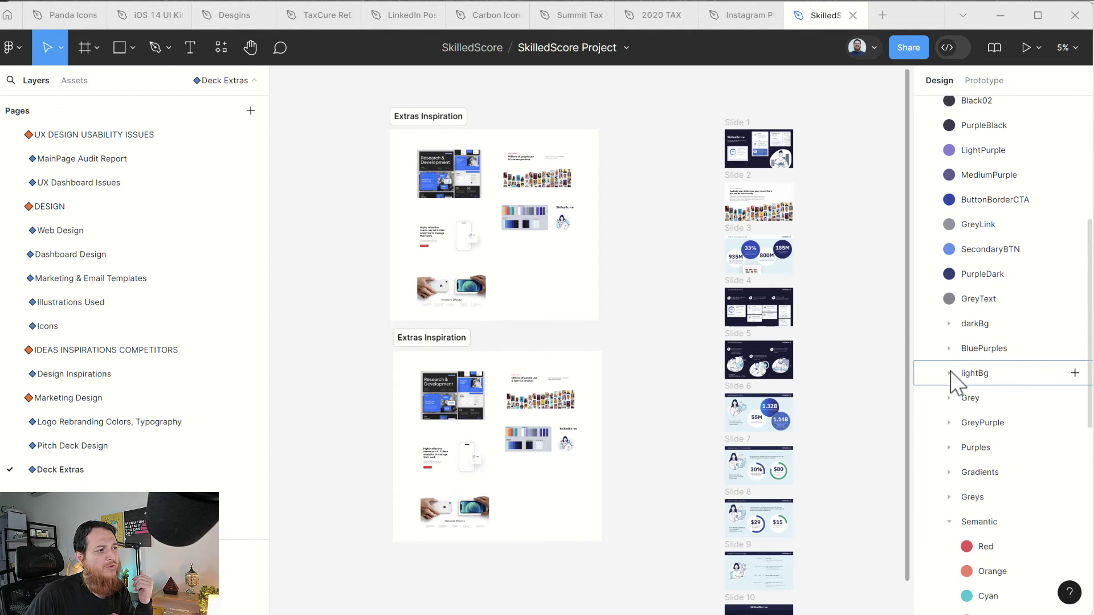
pyautogui.click(950, 373)
pyautogui.click(949, 373)
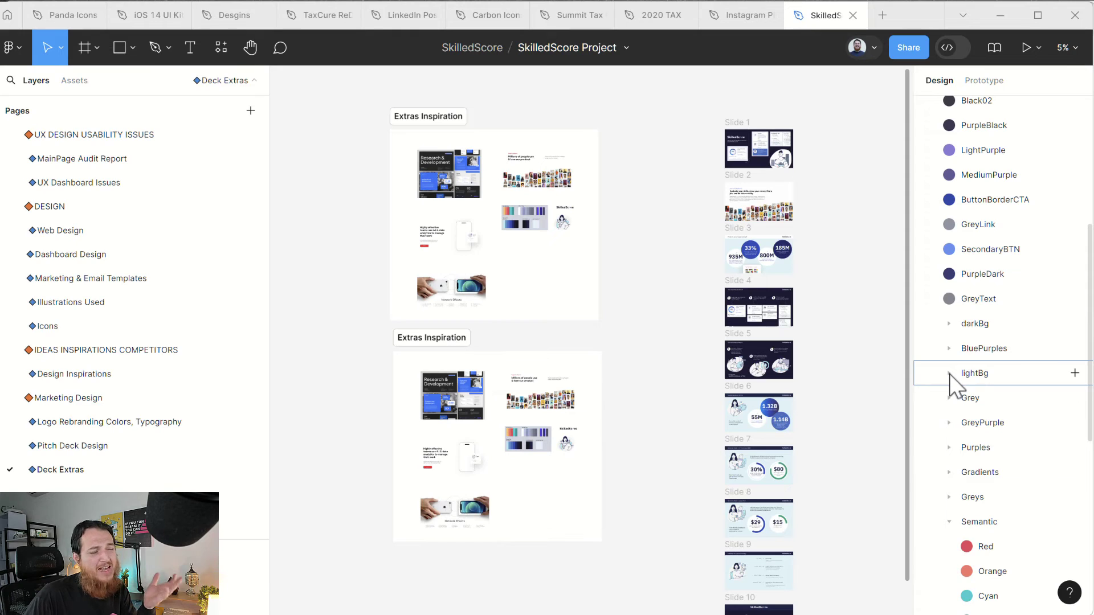
# - Select the Semantic colour group, expand and collapse Gradients, then clear the selection
pyautogui.scroll(-5, 952, 382)
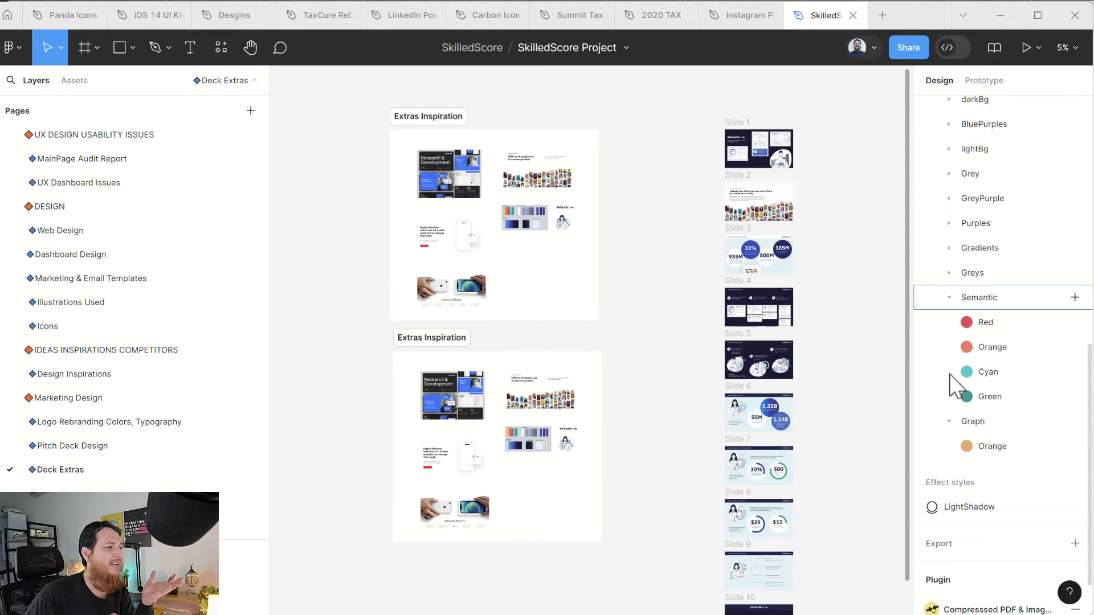
pyautogui.click(959, 307)
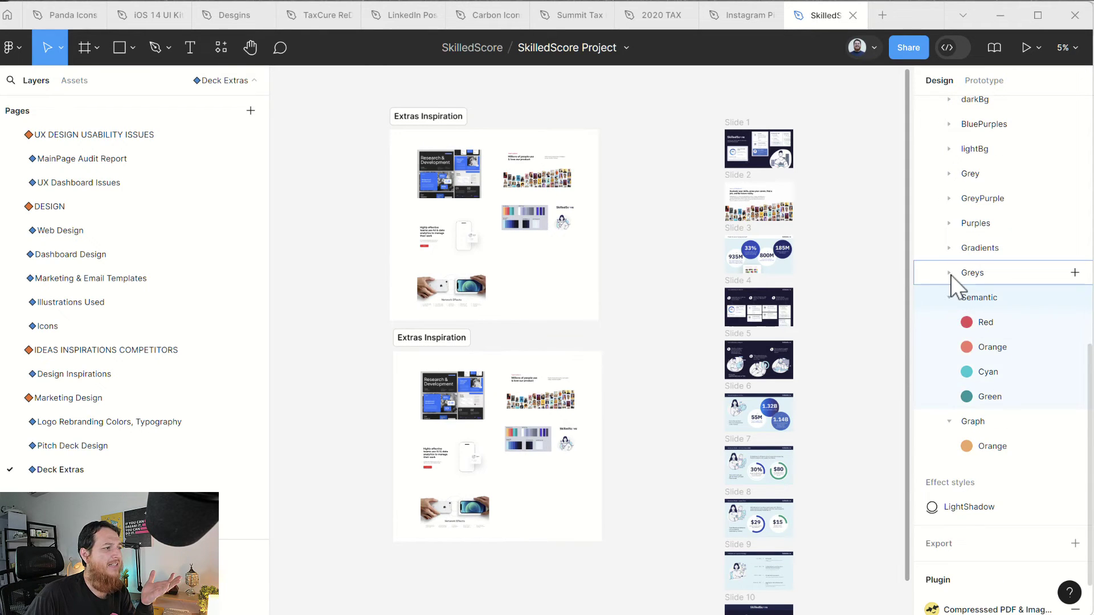
pyautogui.click(949, 248)
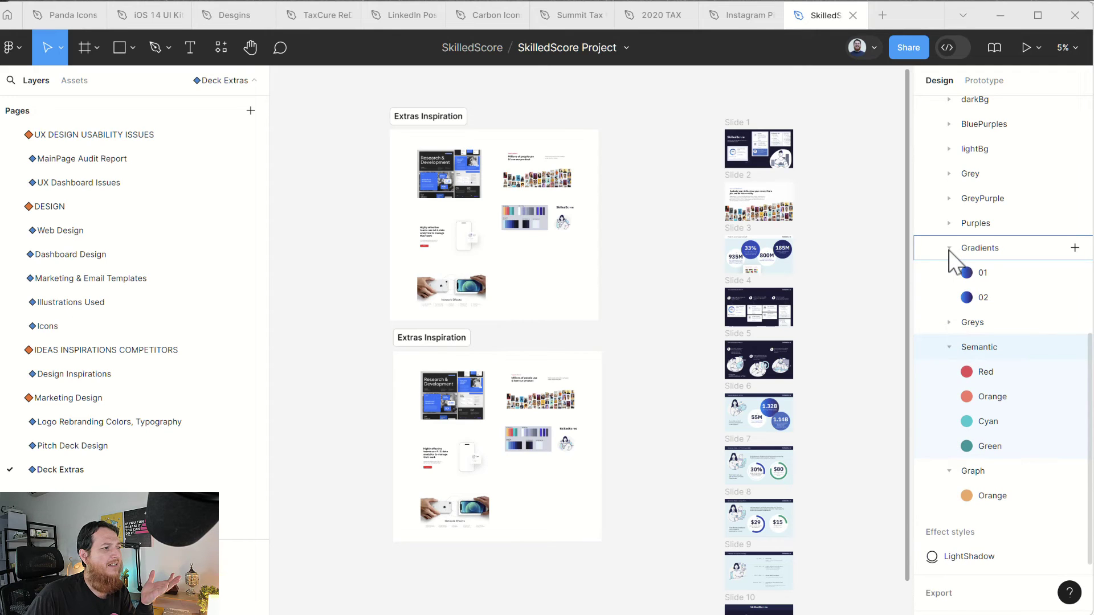
pyautogui.click(949, 249)
pyautogui.scroll(-1, 948, 251)
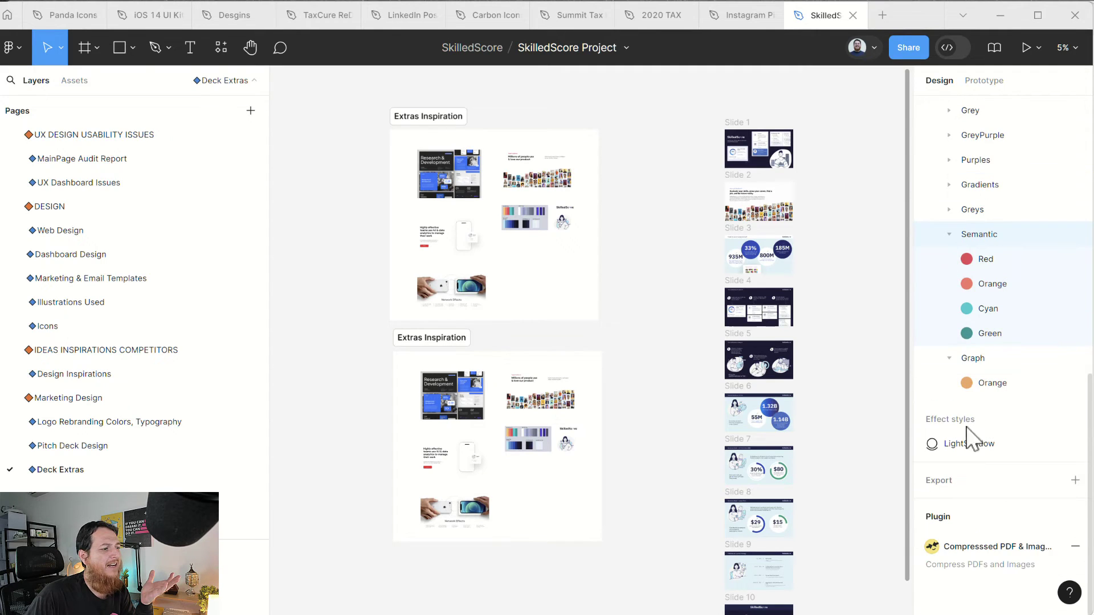
pyautogui.click(860, 350)
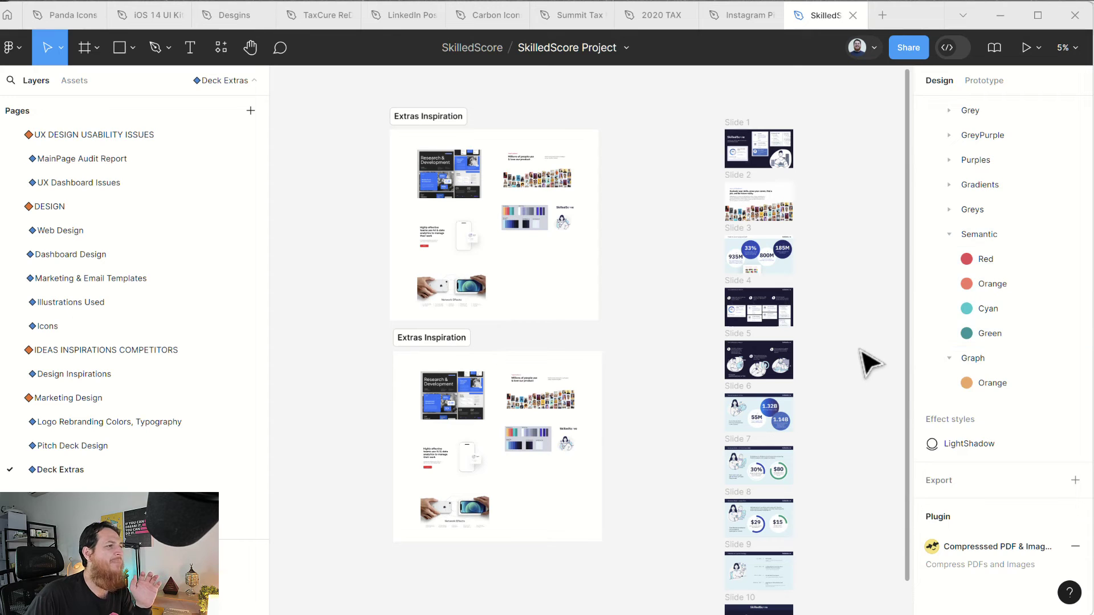
pyautogui.scroll(10, 983, 367)
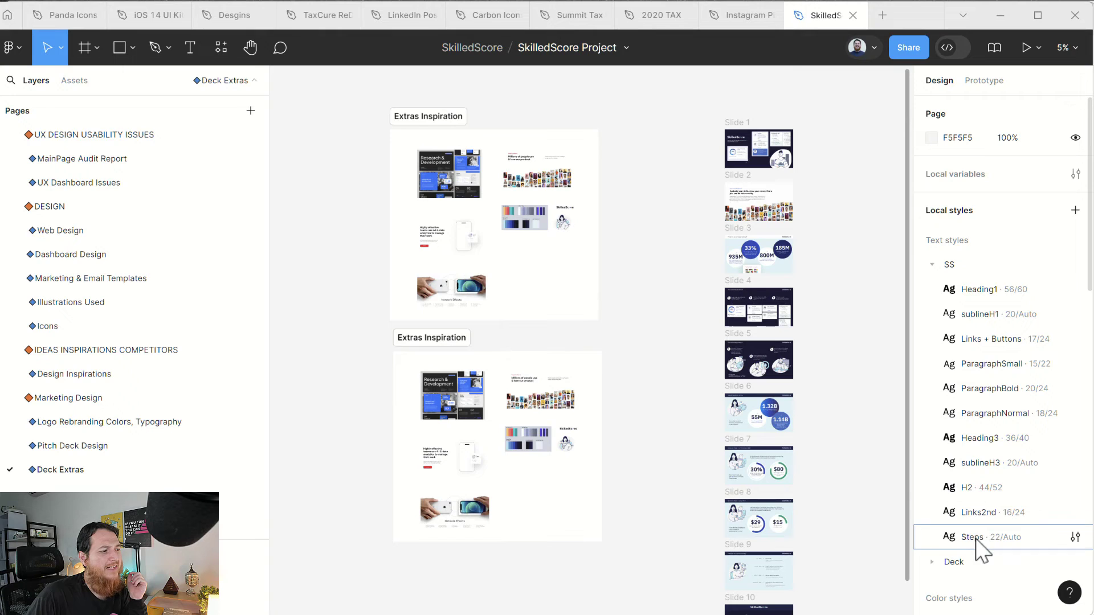
# - Expand the Deck text styles and scroll through the Semantic colours and LightShadow effect style
pyautogui.click(932, 562)
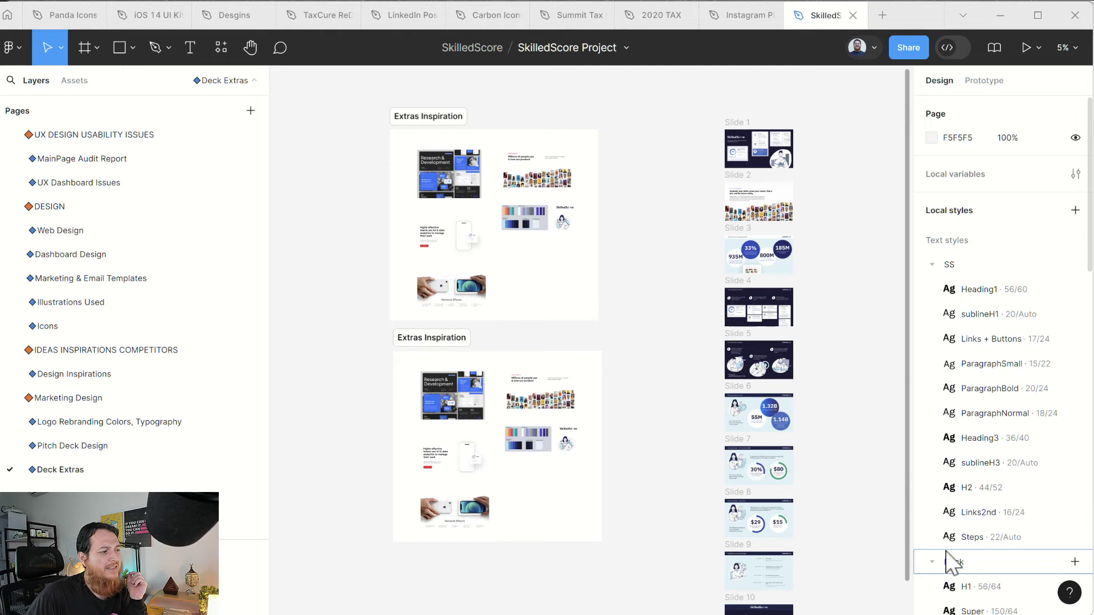
pyautogui.scroll(-4, 1010, 511)
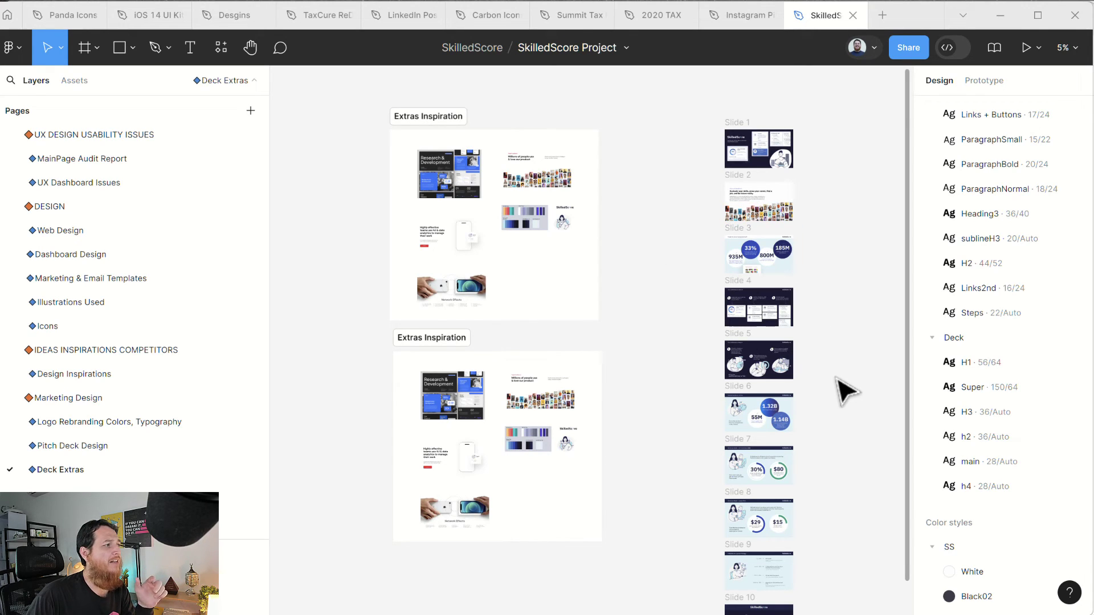
pyautogui.scroll(-5, 838, 386)
pyautogui.scroll(10, 926, 429)
pyautogui.scroll(-20, 1035, 454)
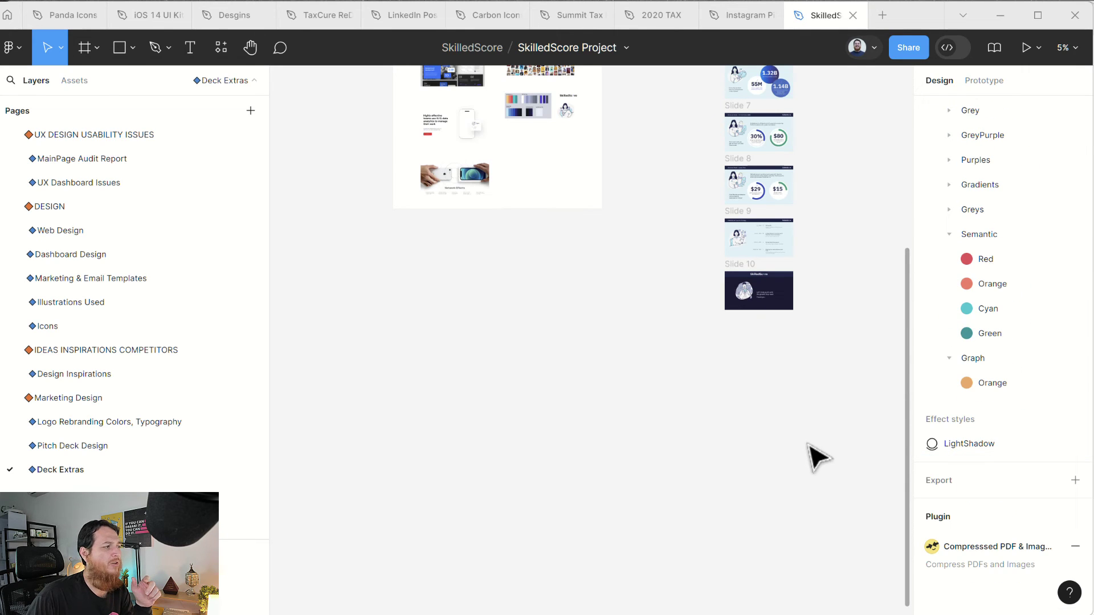
pyautogui.scroll(5, 838, 447)
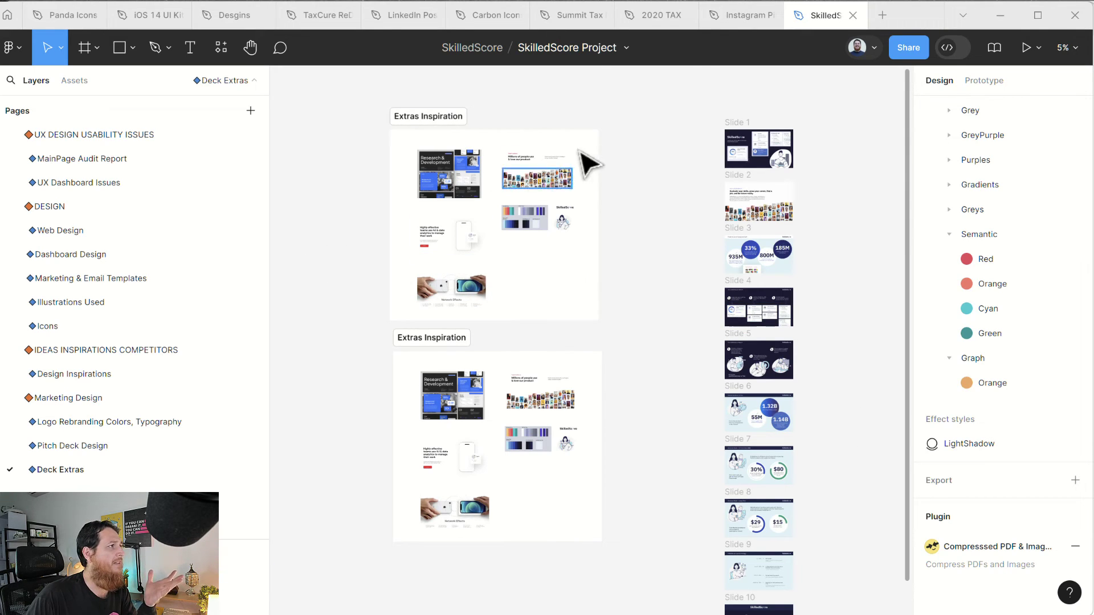
pyautogui.moveTo(725, 24)
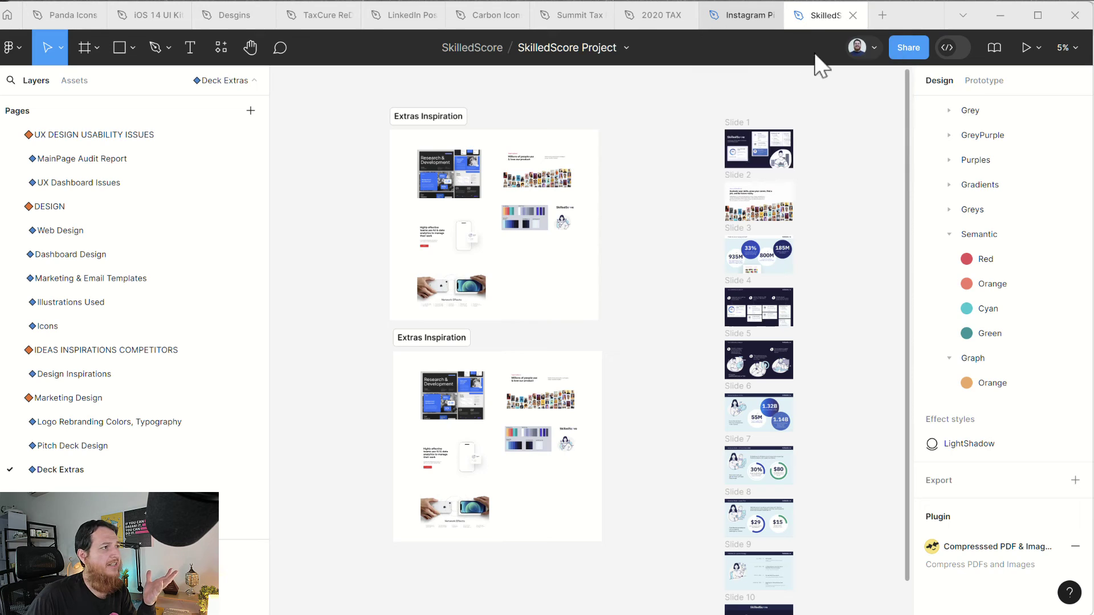
pyautogui.click(907, 47)
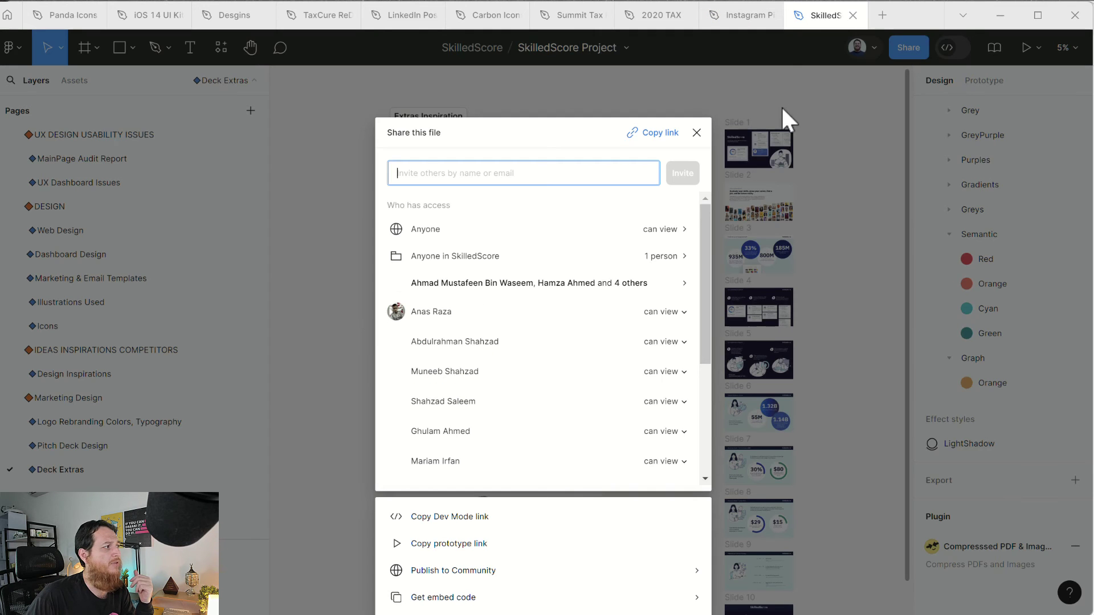
pyautogui.click(696, 135)
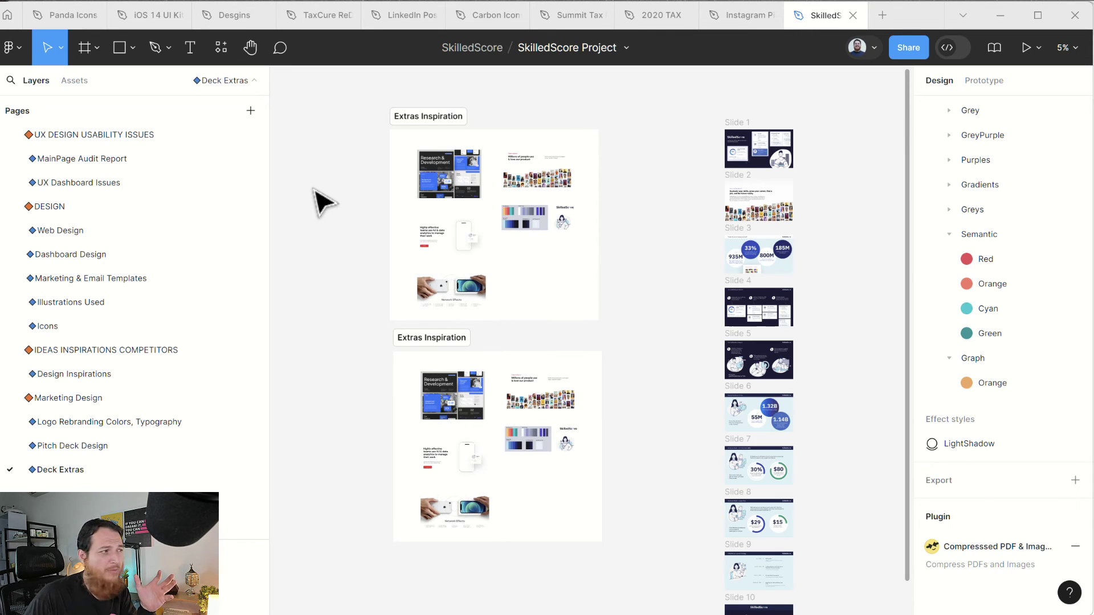
pyautogui.click(445, 119)
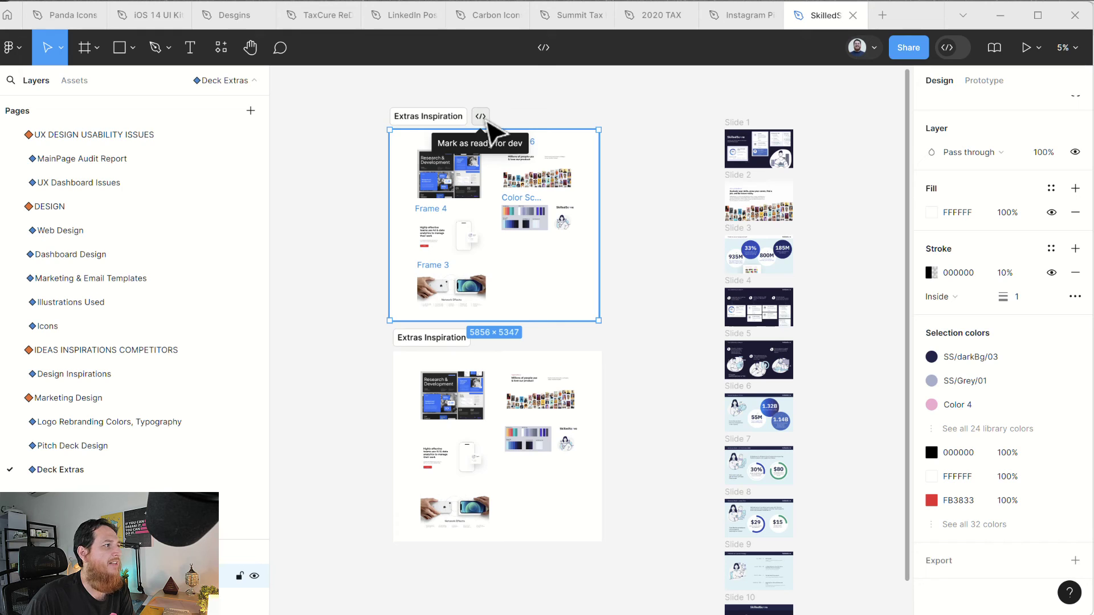
pyautogui.click(753, 135)
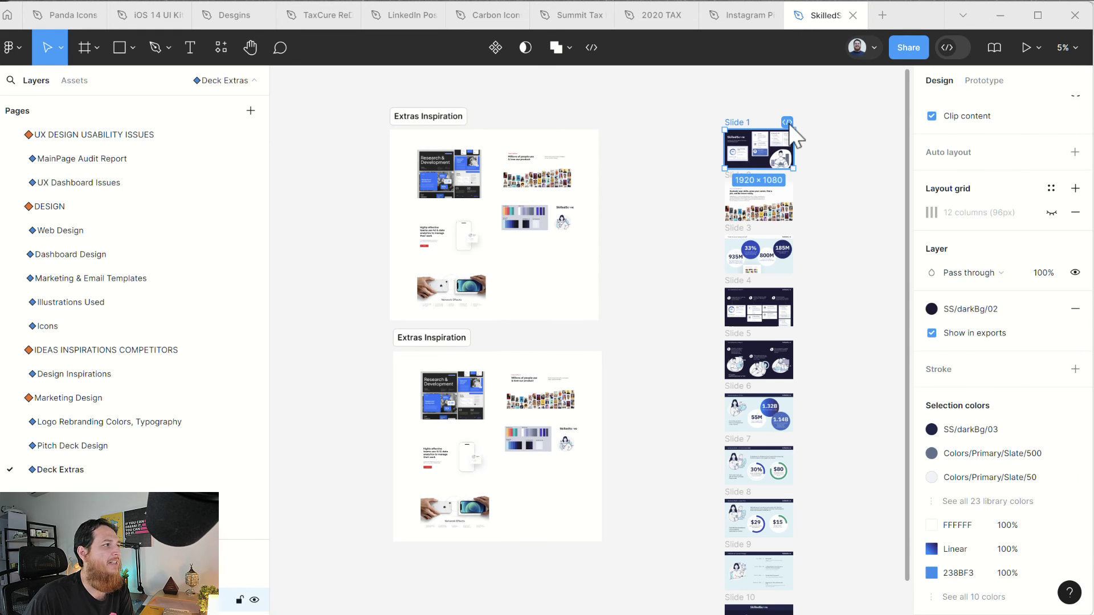
pyautogui.click(684, 215)
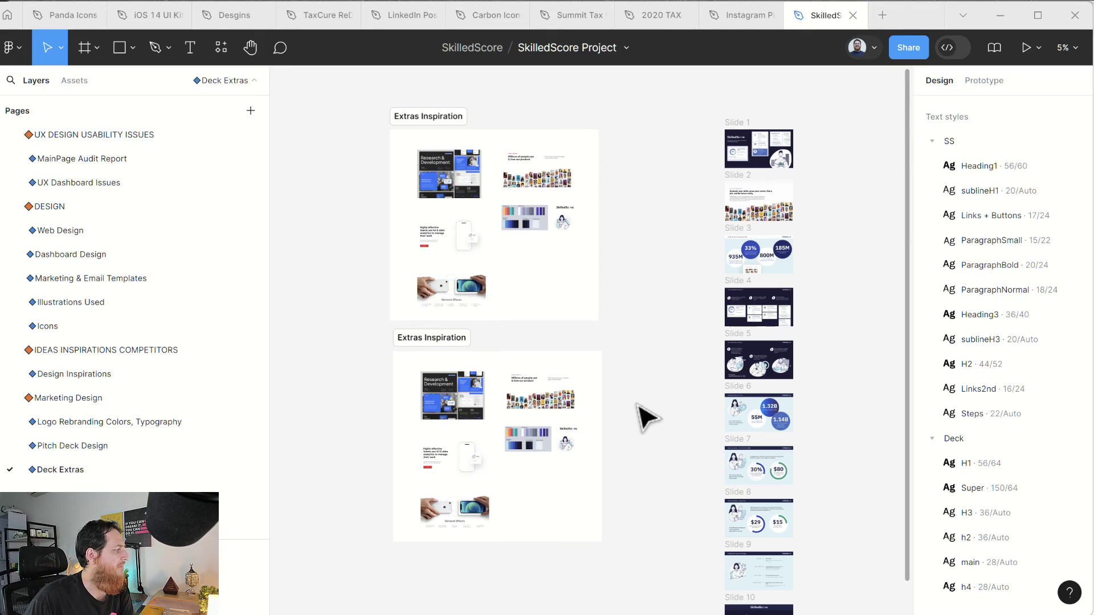